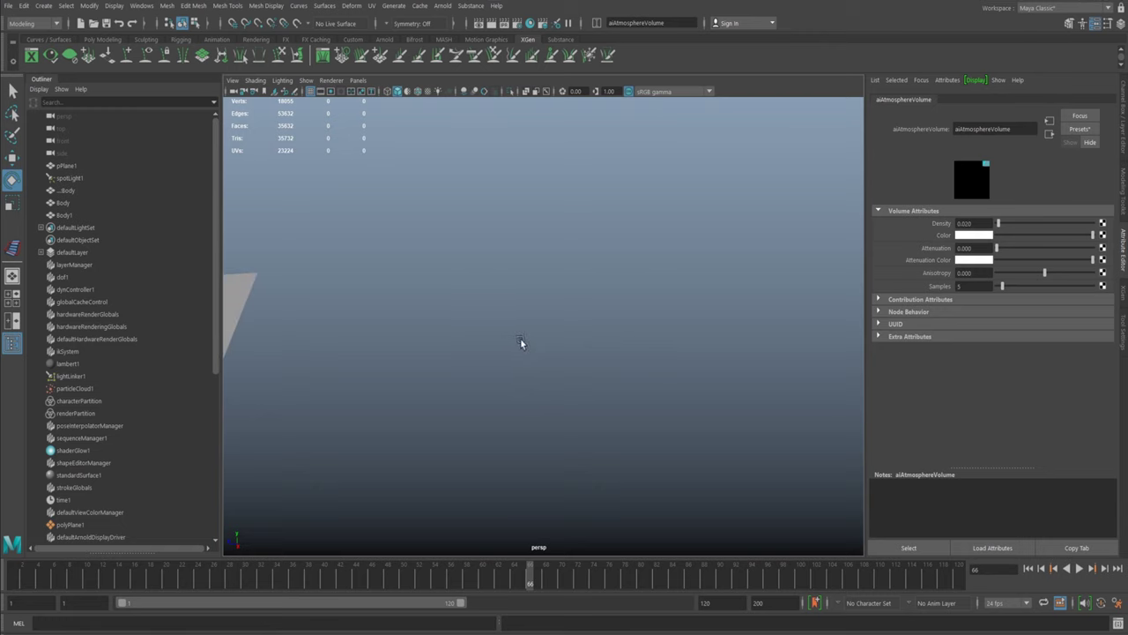
# Step: Create a new polygon plane and frame it in the perspective view
pyautogui.press('space')
pyautogui.click(458, 269)
pyautogui.moveTo(488, 314)
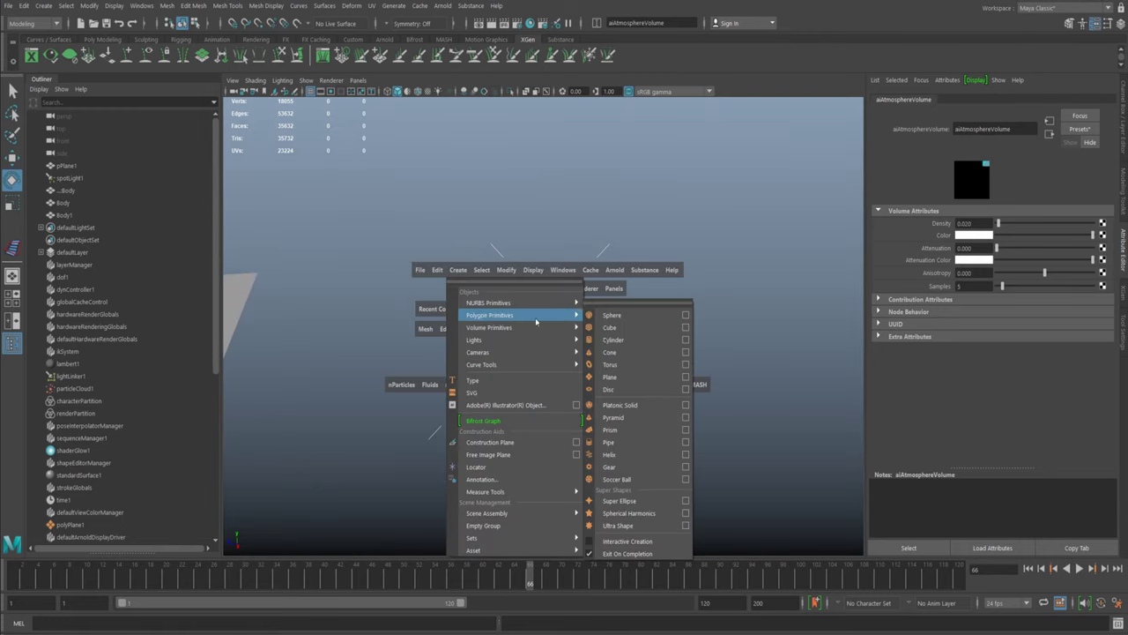
pyautogui.click(615, 378)
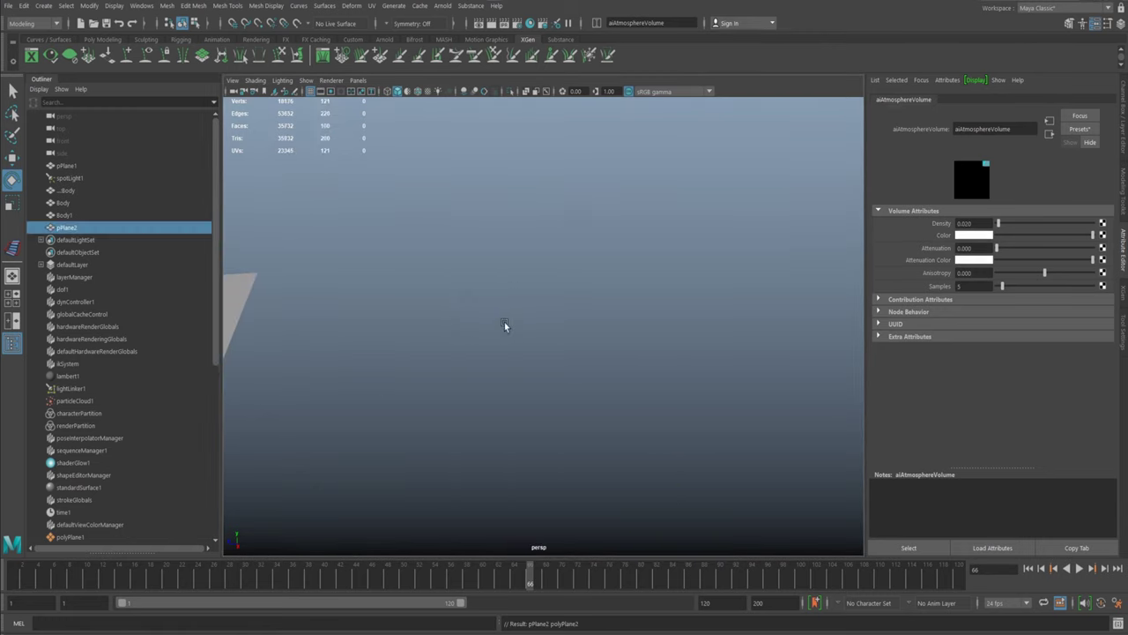
pyautogui.press('f')
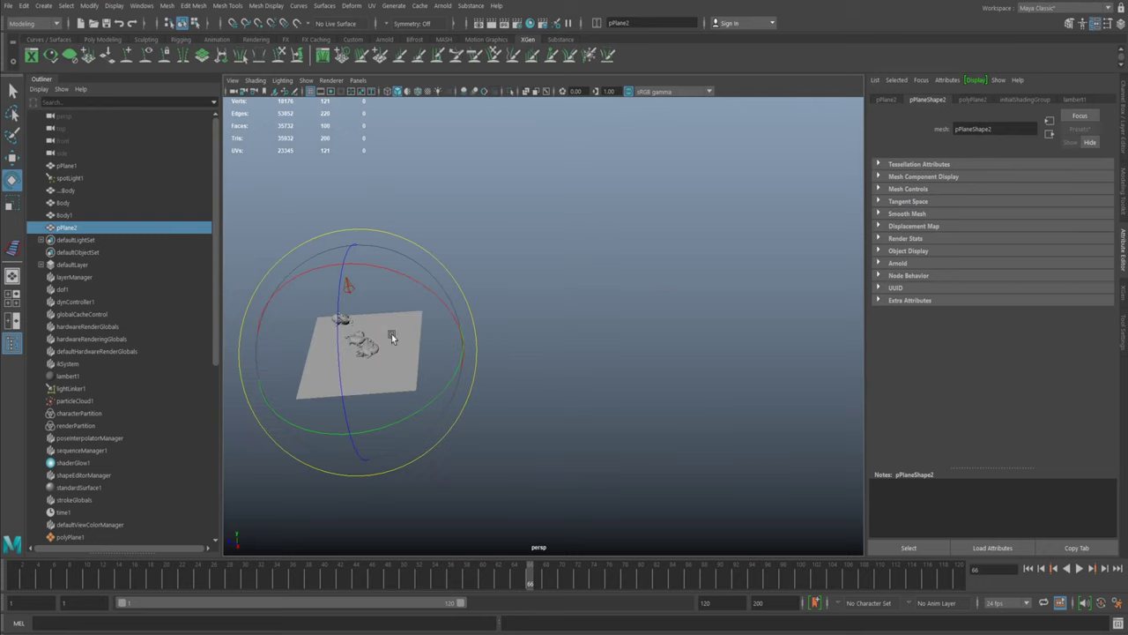
# Step: Move the new plane along the Z axis, clear of the existing ground plane and its models
pyautogui.press('w')
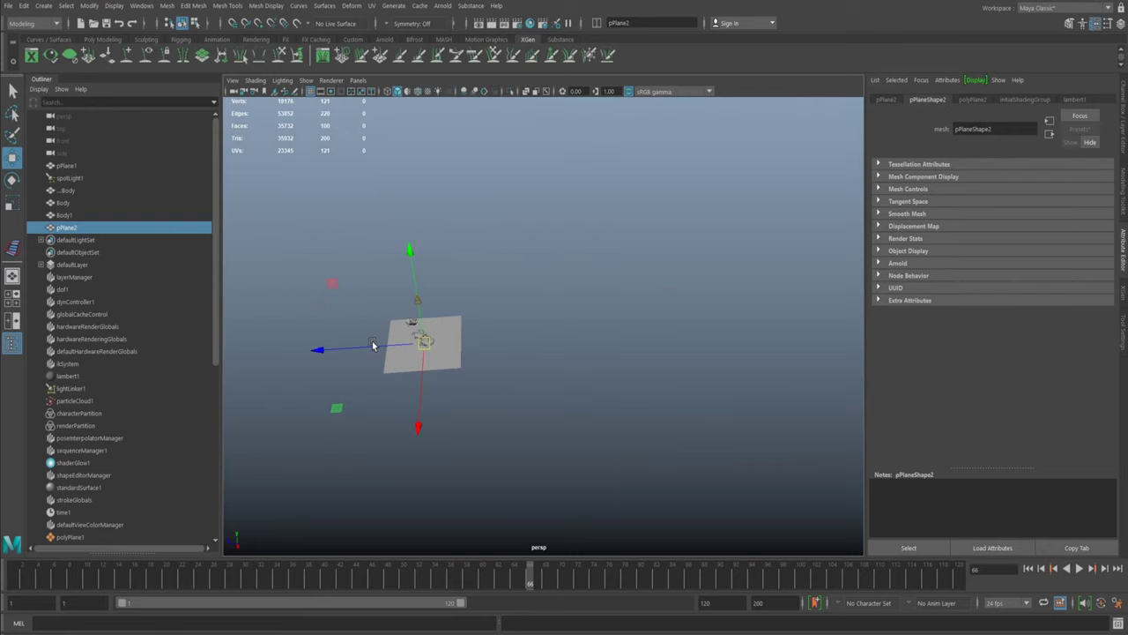
pyautogui.click(321, 344)
pyautogui.click(65, 230)
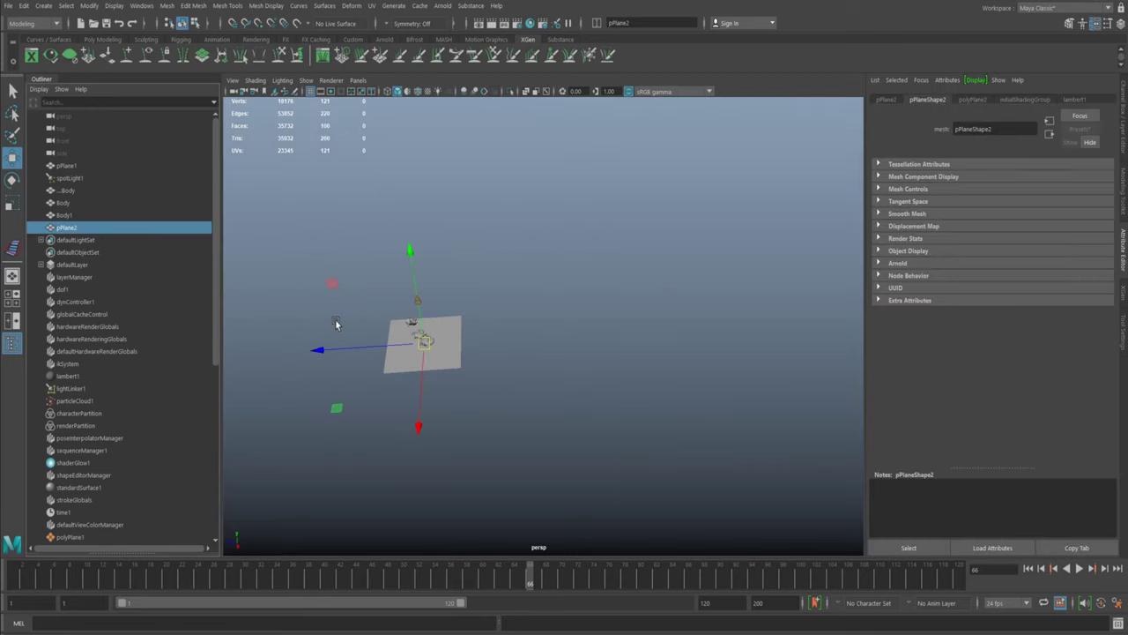
pyautogui.moveTo(324, 351); pyautogui.dragTo(474, 347)
pyautogui.keyDown('alt'); pyautogui.moveTo(622, 420); pyautogui.dragTo(756, 438, button='right'); pyautogui.keyUp('alt')
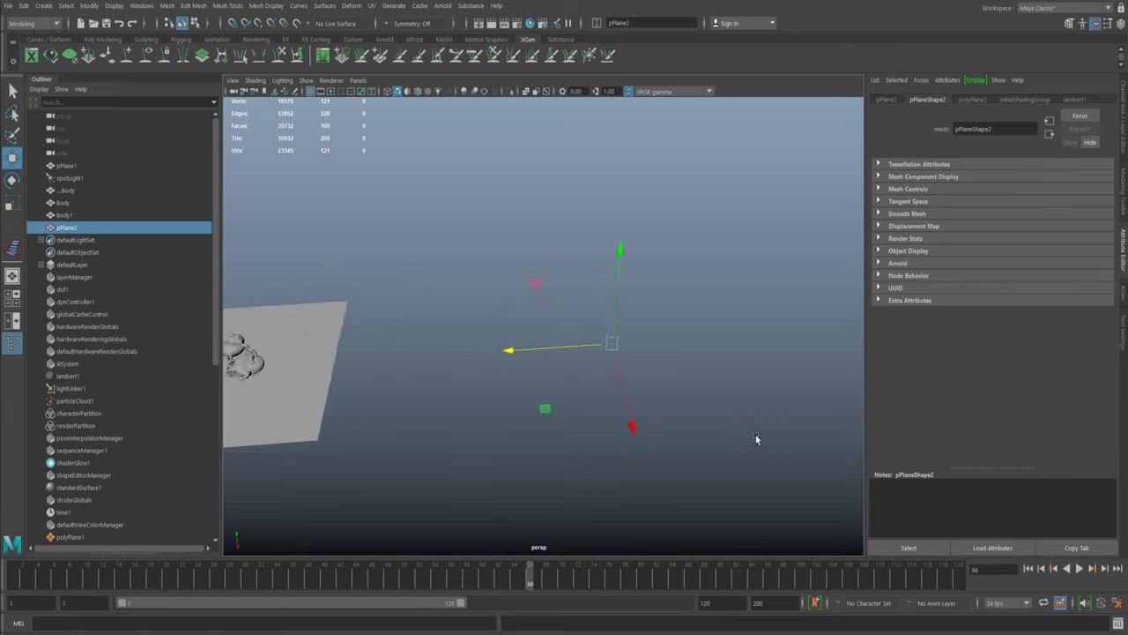
pyautogui.keyDown('alt'); pyautogui.moveTo(692, 348); pyautogui.dragTo(606, 356, button='middle'); pyautogui.keyUp('alt')
# Step: Scale the new plane up uniformly into a large floor, bigger than the existing ground plane
pyautogui.press('r')
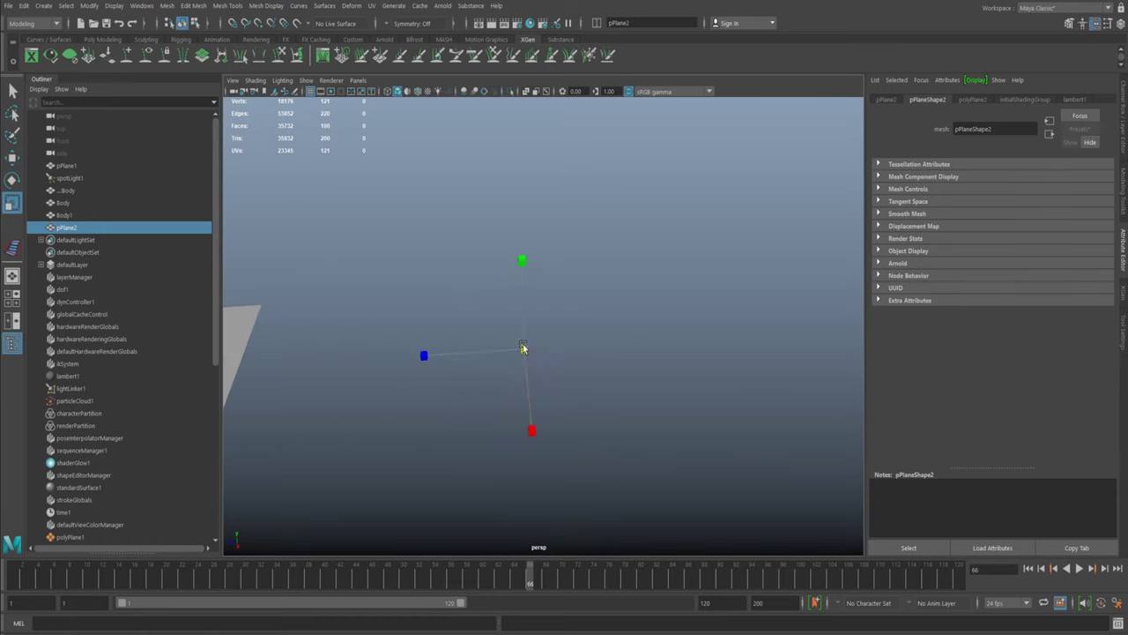
pyautogui.moveTo(523, 350); pyautogui.dragTo(705, 261)
pyautogui.keyDown('alt'); pyautogui.moveTo(534, 289); pyautogui.dragTo(542, 288, button='middle'); pyautogui.keyUp('alt')
pyautogui.keyDown('alt'); pyautogui.moveTo(542, 288); pyautogui.dragTo(597, 310, button='right'); pyautogui.keyUp('alt')
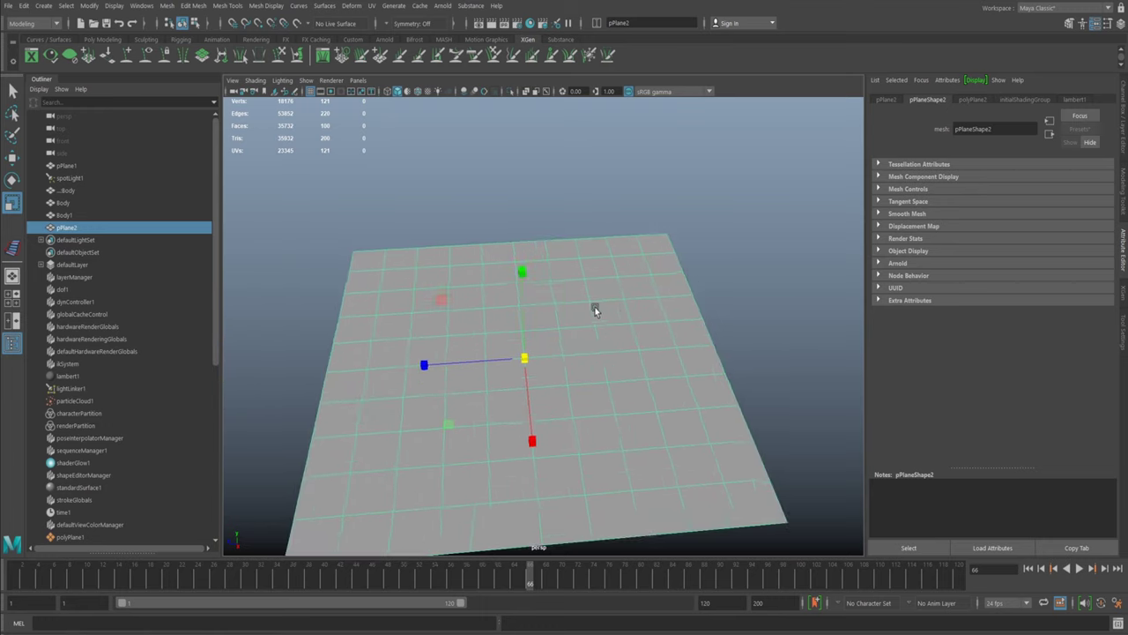
pyautogui.keyDown('alt'); pyautogui.moveTo(597, 310); pyautogui.dragTo(624, 301, button='middle'); pyautogui.keyUp('alt')
# Step: Shift the enlarged plane slightly farther along the Z axis, away from the old models
pyautogui.press('w')
pyautogui.moveTo(462, 358); pyautogui.dragTo(492, 357)
pyautogui.keyDown('alt'); pyautogui.moveTo(644, 402); pyautogui.dragTo(606, 398, button='middle'); pyautogui.keyUp('alt')
pyautogui.keyDown('alt'); pyautogui.moveTo(606, 397); pyautogui.dragTo(592, 394, button='right'); pyautogui.keyUp('alt')
pyautogui.scroll(-2, 660, 377)
pyautogui.scroll(4, 666, 378)
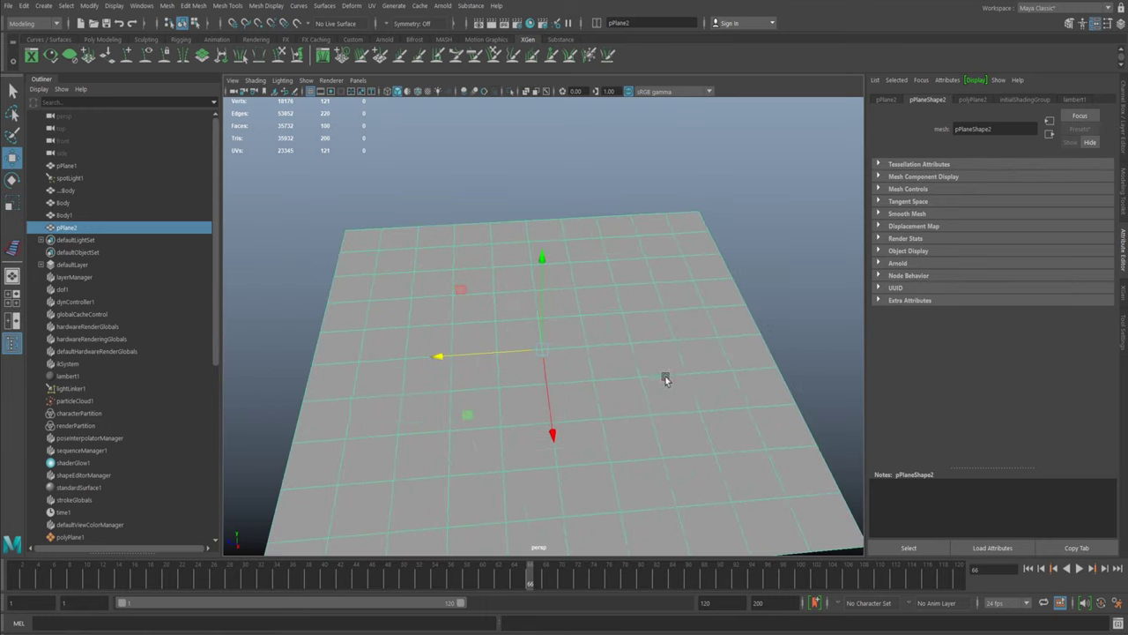
pyautogui.keyDown('alt'); pyautogui.moveTo(667, 379); pyautogui.dragTo(641, 371); pyautogui.keyUp('alt')
pyautogui.scroll(-3, 640, 367)
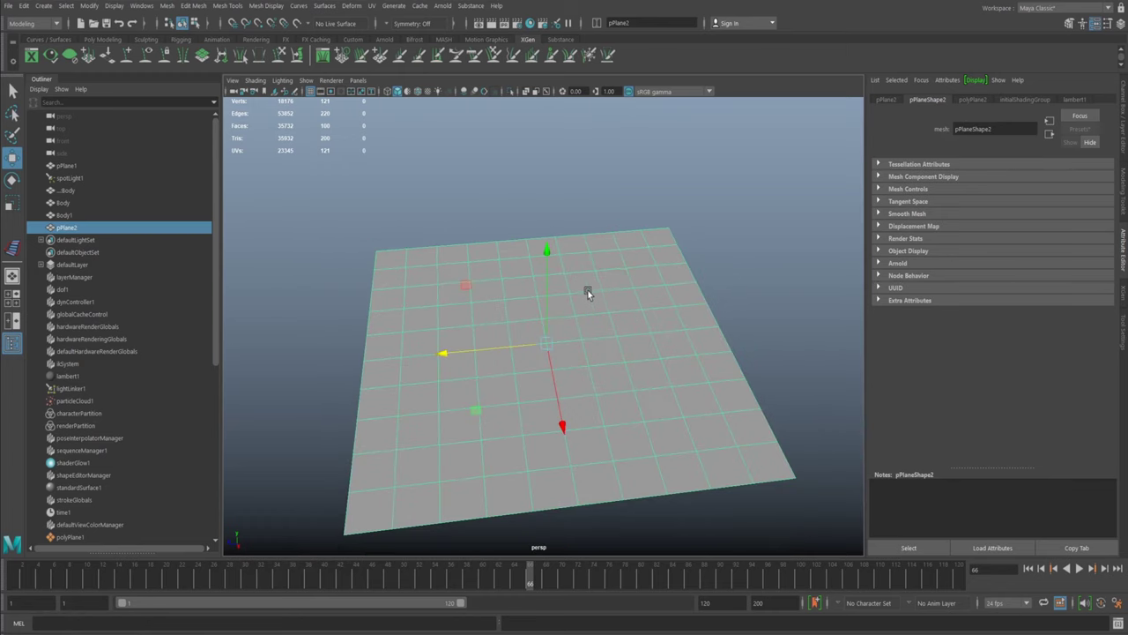
# Step: Add a spot light to the scene
pyautogui.press('r')
pyautogui.scroll(4, 641, 316)
pyautogui.keyDown('alt'); pyautogui.moveTo(641, 316); pyautogui.dragTo(617, 294); pyautogui.keyUp('alt')
pyautogui.press('space')
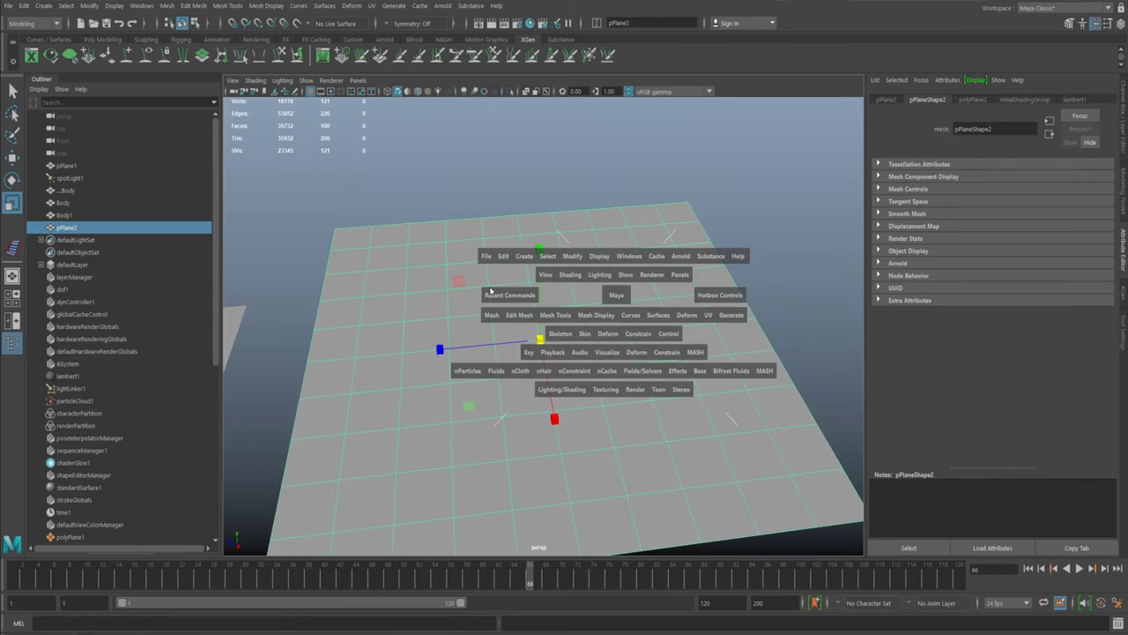
pyautogui.click(524, 256)
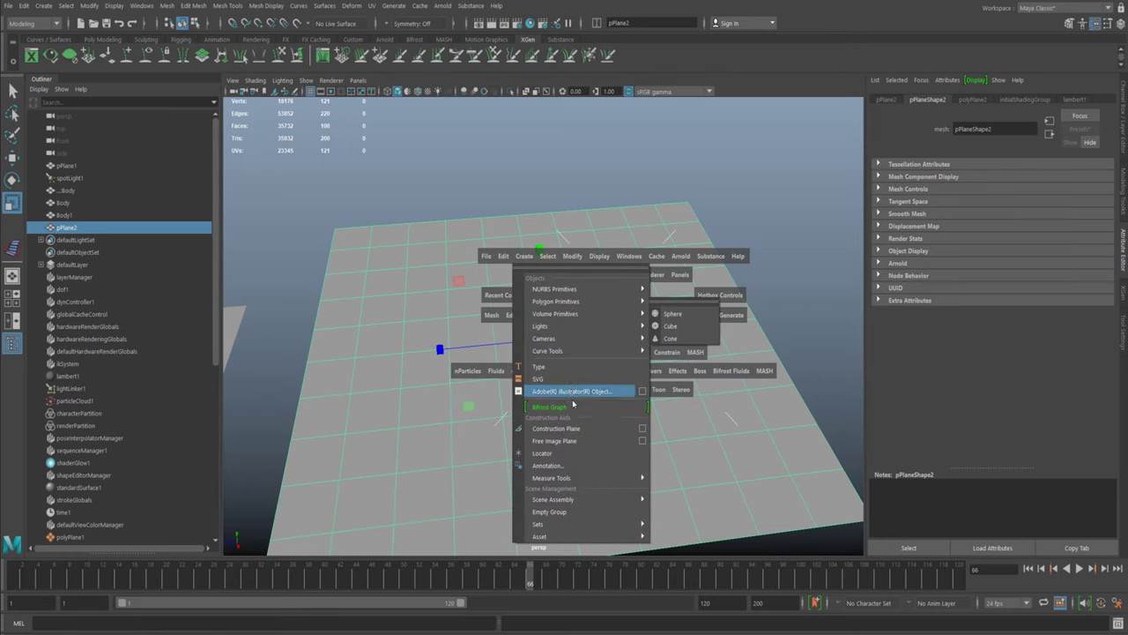
pyautogui.moveTo(581, 326)
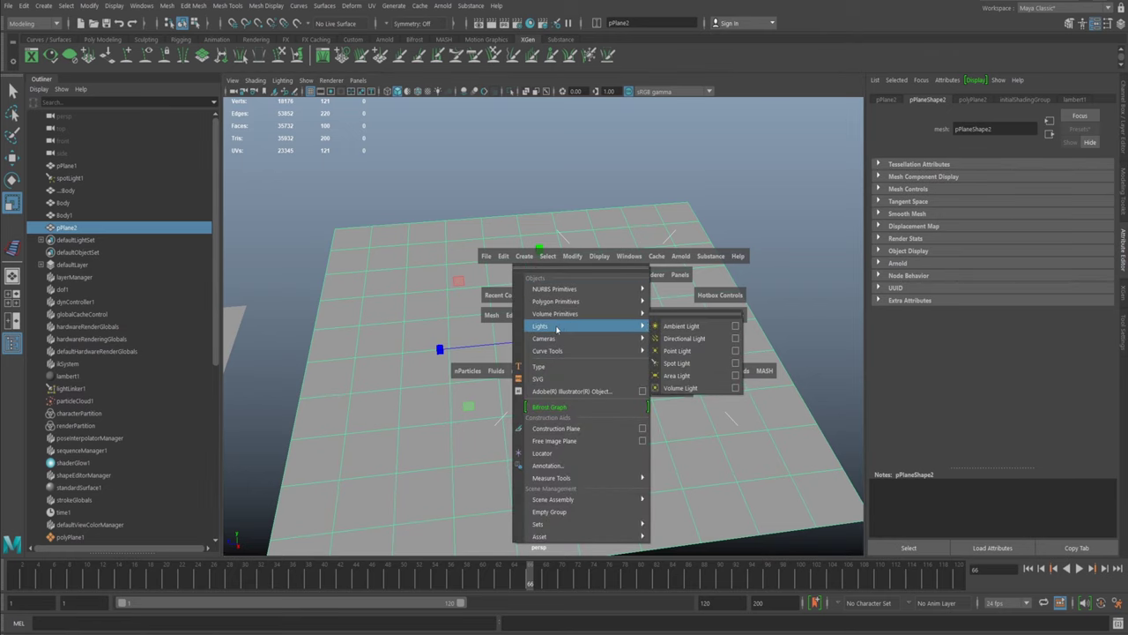
pyautogui.click(677, 363)
# Step: Move the new spot light over to the large plane and raise it above the surface
pyautogui.press('f')
pyautogui.keyDown('alt'); pyautogui.moveTo(567, 359); pyautogui.dragTo(511, 335, button='right'); pyautogui.keyUp('alt')
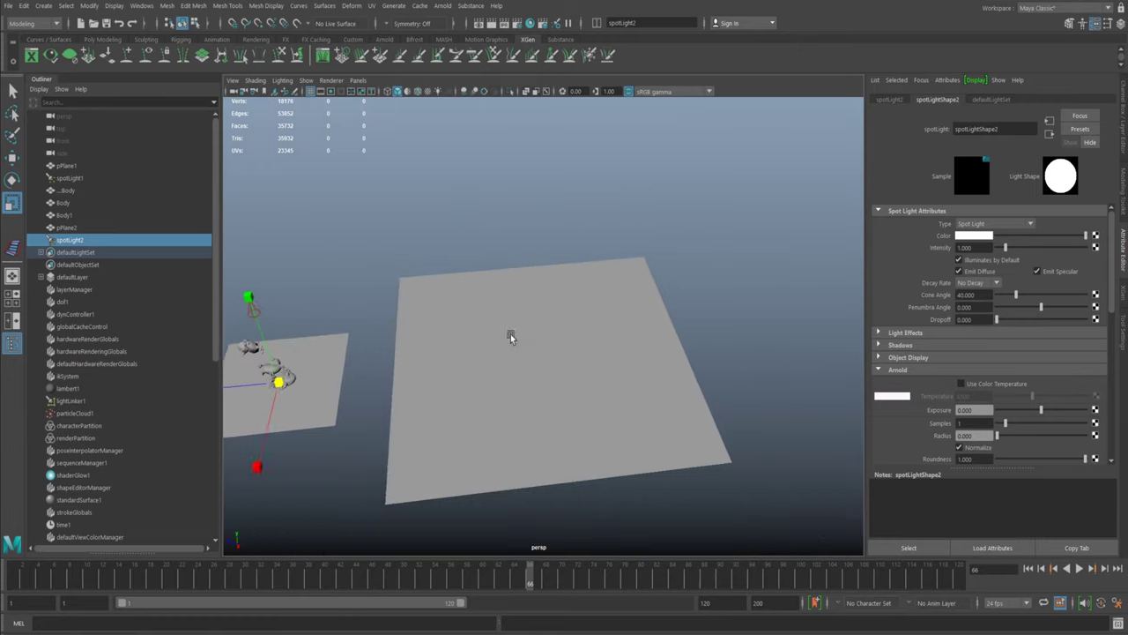
pyautogui.keyDown('alt'); pyautogui.moveTo(512, 336); pyautogui.dragTo(536, 343); pyautogui.keyUp('alt')
pyautogui.press('w')
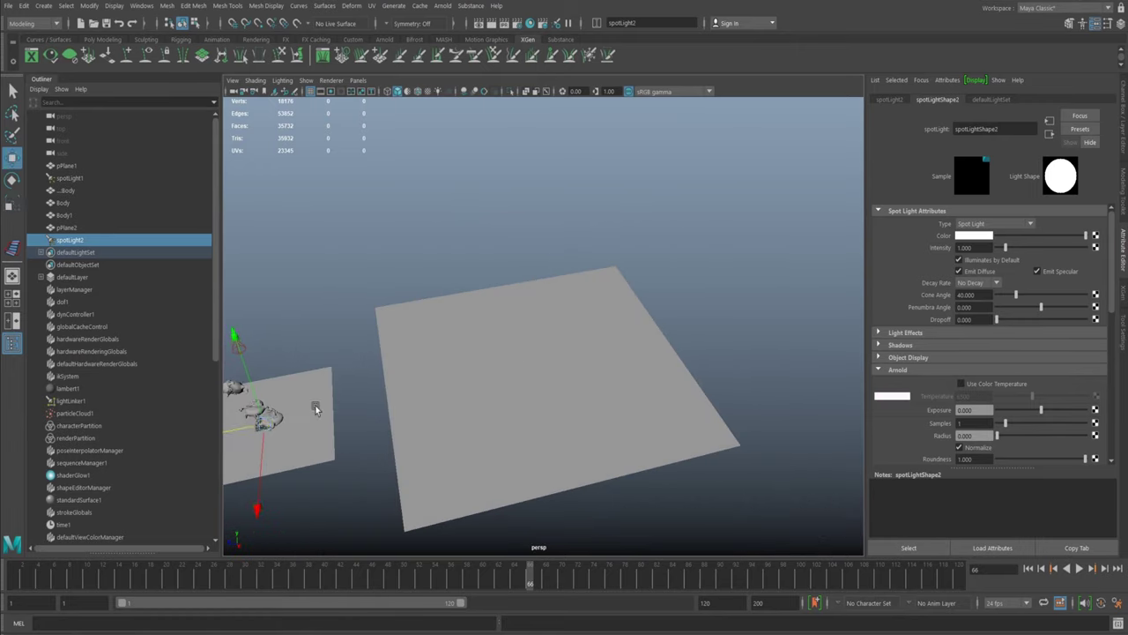
pyautogui.moveTo(242, 432); pyautogui.dragTo(539, 189)
pyautogui.keyDown('alt'); pyautogui.moveTo(569, 229); pyautogui.dragTo(621, 267, button='middle'); pyautogui.keyUp('alt')
pyautogui.keyDown('alt'); pyautogui.moveTo(622, 267); pyautogui.dragTo(675, 312, button='right'); pyautogui.keyUp('alt')
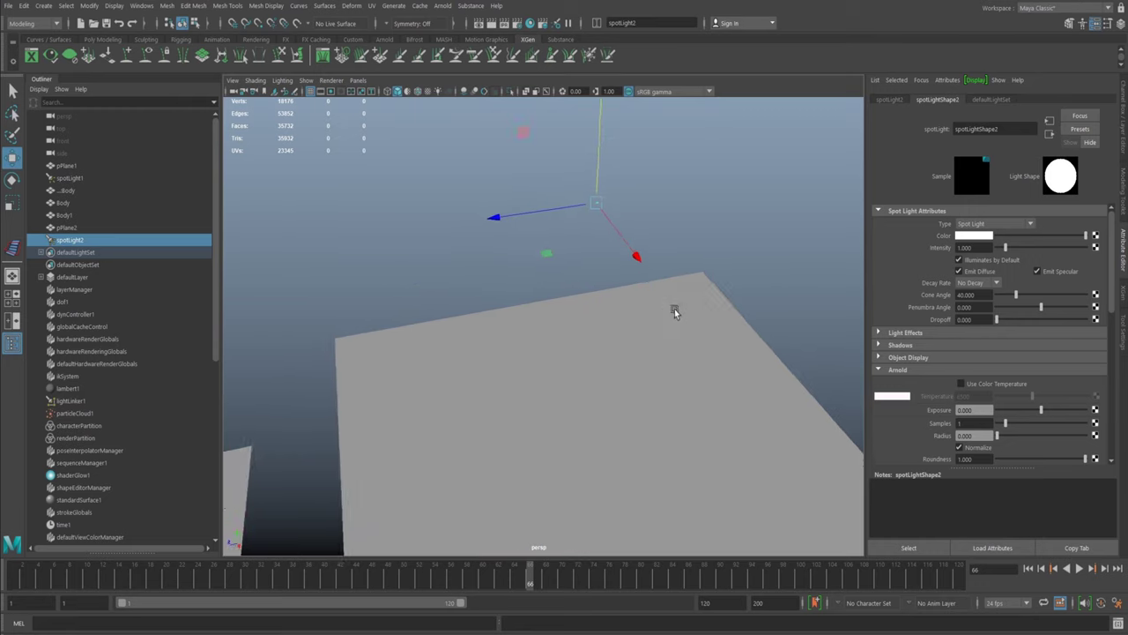
pyautogui.keyDown('alt'); pyautogui.moveTo(676, 312); pyautogui.dragTo(638, 304, button='middle'); pyautogui.keyUp('alt')
pyautogui.keyDown('alt'); pyautogui.moveTo(639, 305); pyautogui.dragTo(589, 264); pyautogui.keyUp('alt')
# Step: Rotate the spot light so its cone points straight down at the plane
pyautogui.press('r')
pyautogui.press('e')
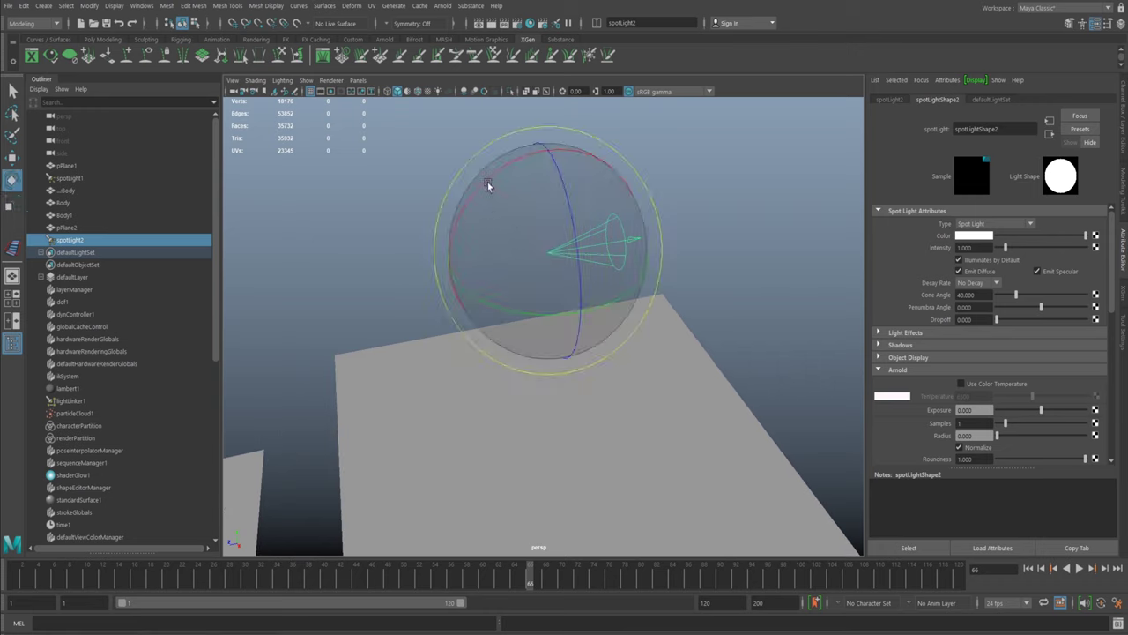
pyautogui.moveTo(487, 182); pyautogui.dragTo(597, 156)
pyautogui.keyDown('alt'); pyautogui.moveTo(700, 328); pyautogui.dragTo(646, 310); pyautogui.keyUp('alt')
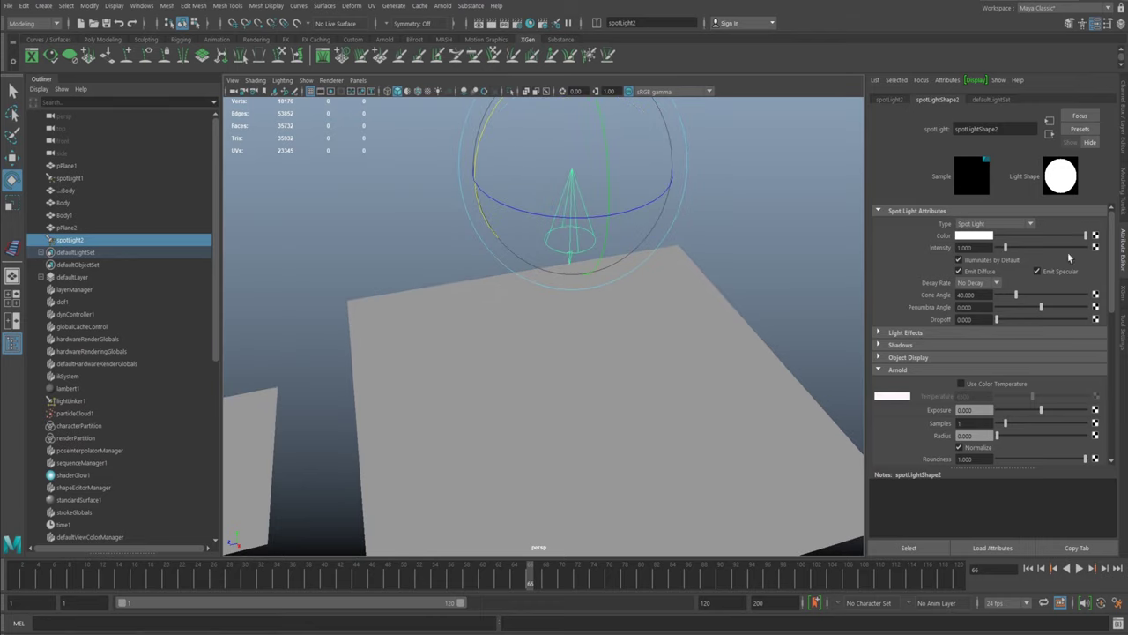
# Step: Set the spot light's Arnold exposure to 20
pyautogui.moveTo(1113, 254); pyautogui.dragTo(1120, 306)
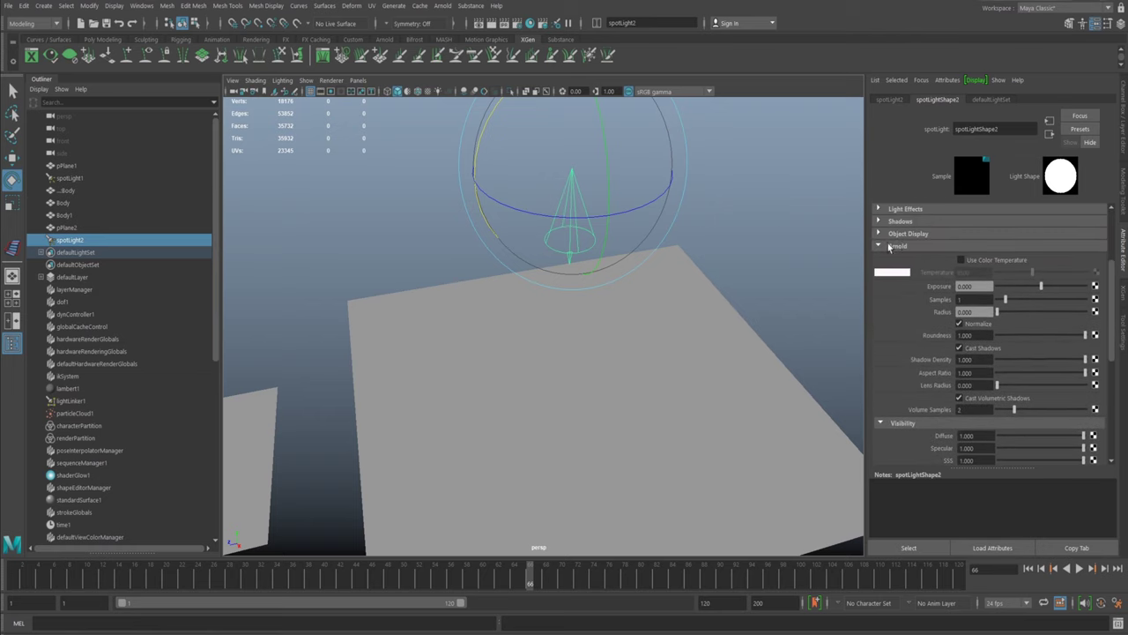
pyautogui.moveTo(993, 285); pyautogui.dragTo(915, 310)
pyautogui.write('20')
pyautogui.press('Return')
# Step: Open the Arnold RenderView, dismiss the old Render View, and place the live render beside the viewport
pyautogui.click(442, 7)
pyautogui.click(450, 28)
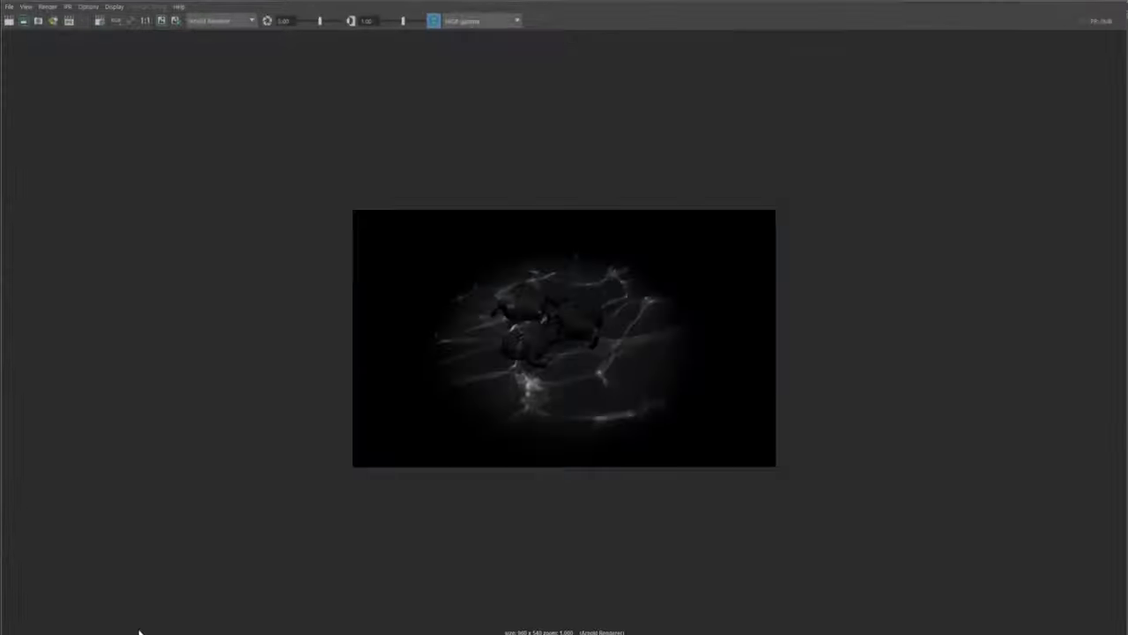
pyautogui.moveTo(1022, 1); pyautogui.dragTo(577, 217)
pyautogui.click(667, 217)
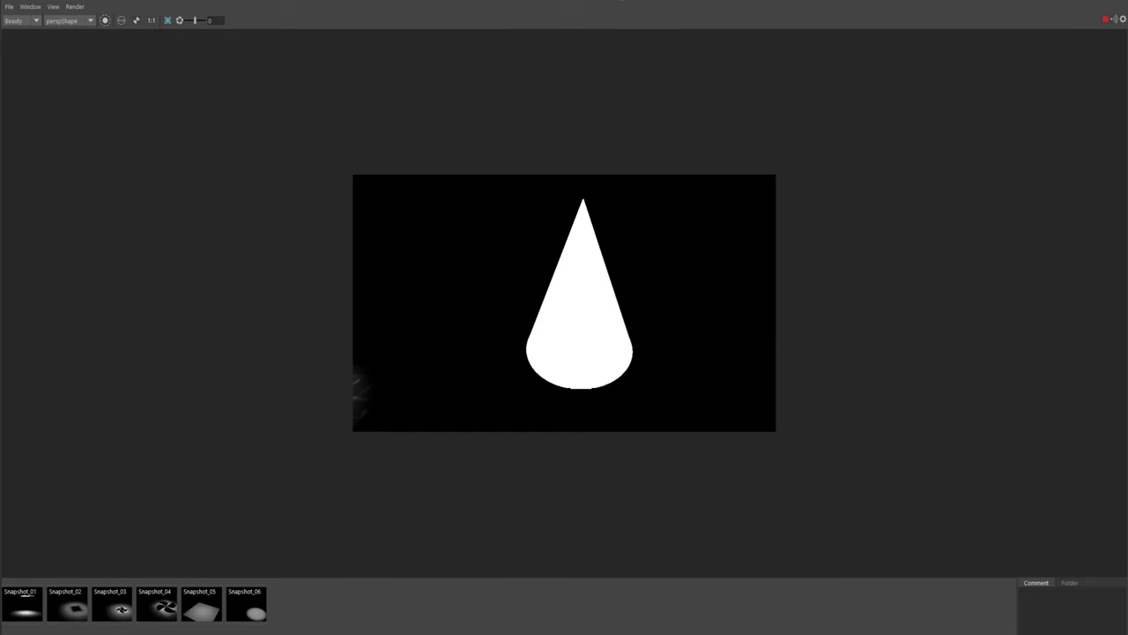
pyautogui.moveTo(621, 1); pyautogui.dragTo(282, 121)
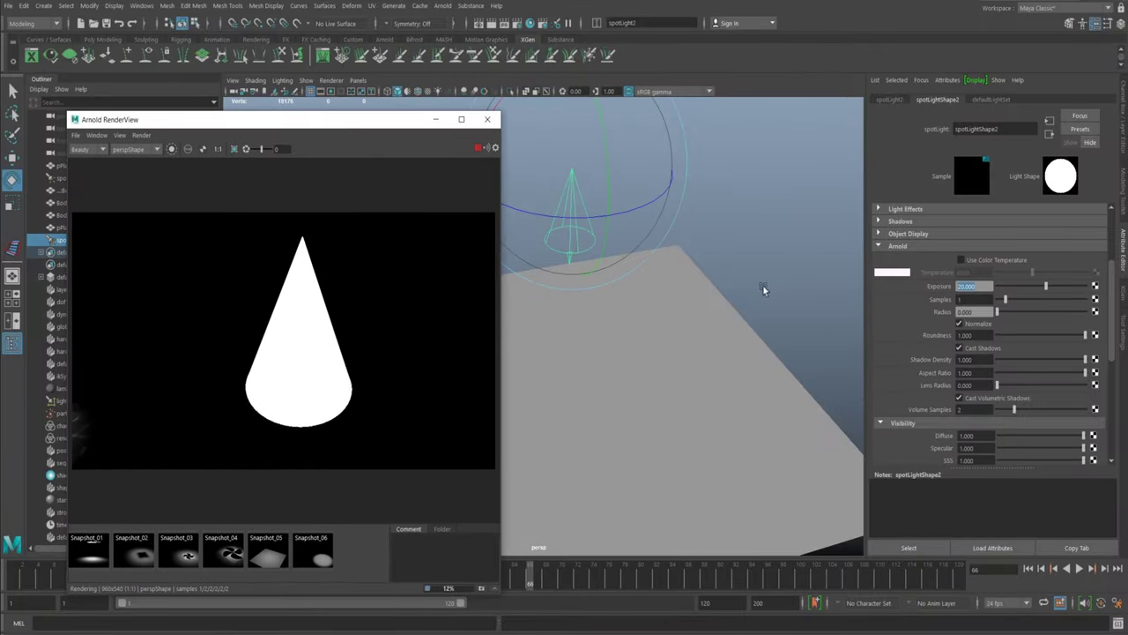
# Step: Lower the spot light's Arnold exposure to 12
pyautogui.keyDown('alt'); pyautogui.moveTo(577, 287); pyautogui.dragTo(593, 336, button='middle'); pyautogui.keyUp('alt')
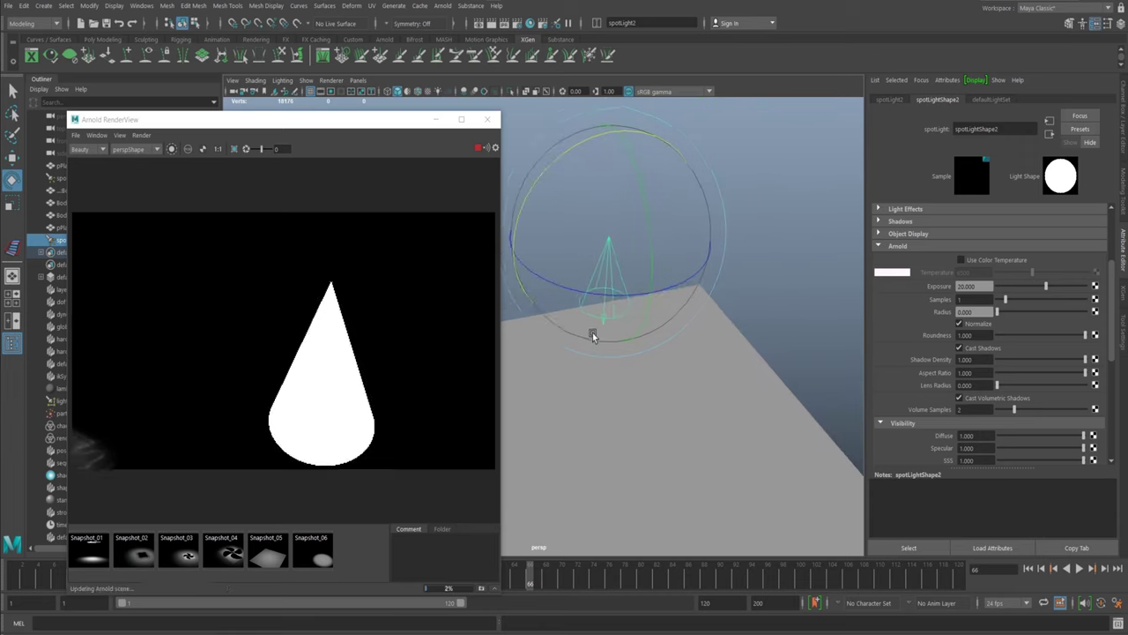
pyautogui.keyDown('alt'); pyautogui.moveTo(593, 337); pyautogui.dragTo(564, 312); pyautogui.keyUp('alt')
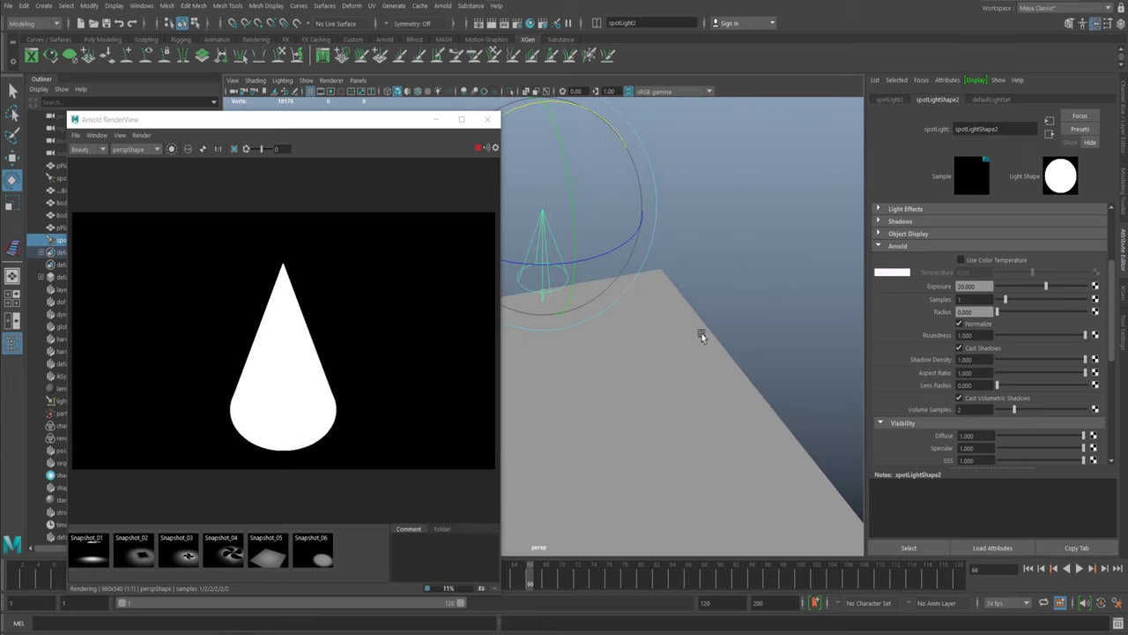
pyautogui.keyDown('alt'); pyautogui.moveTo(702, 336); pyautogui.dragTo(673, 315); pyautogui.keyUp('alt')
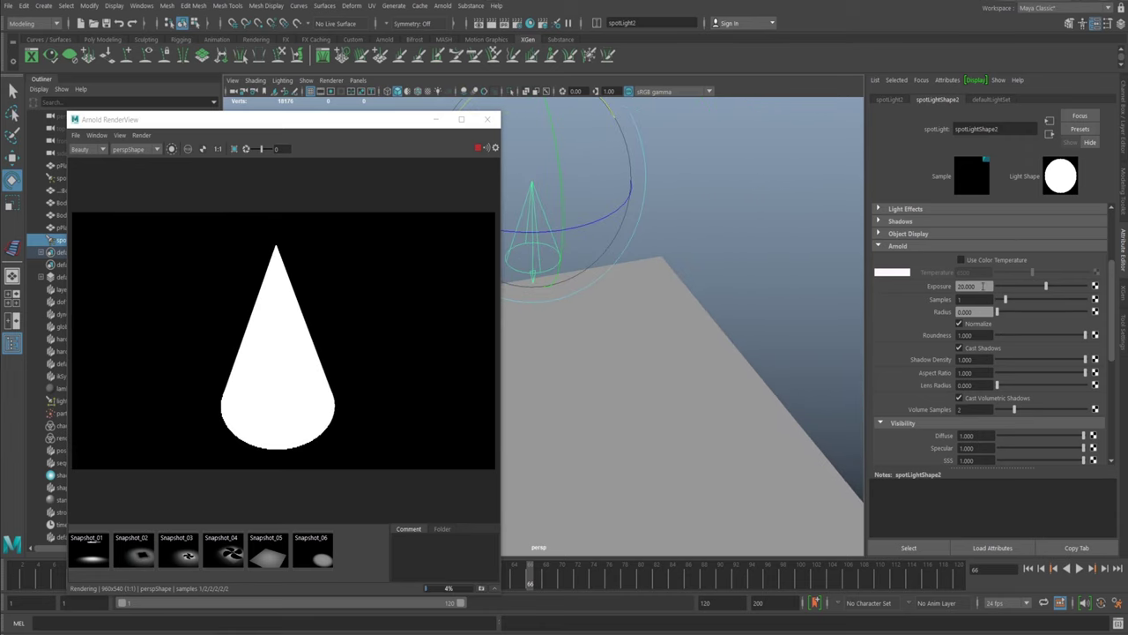
pyautogui.moveTo(984, 287); pyautogui.dragTo(921, 309)
pyautogui.write('12')
pyautogui.press('Return')
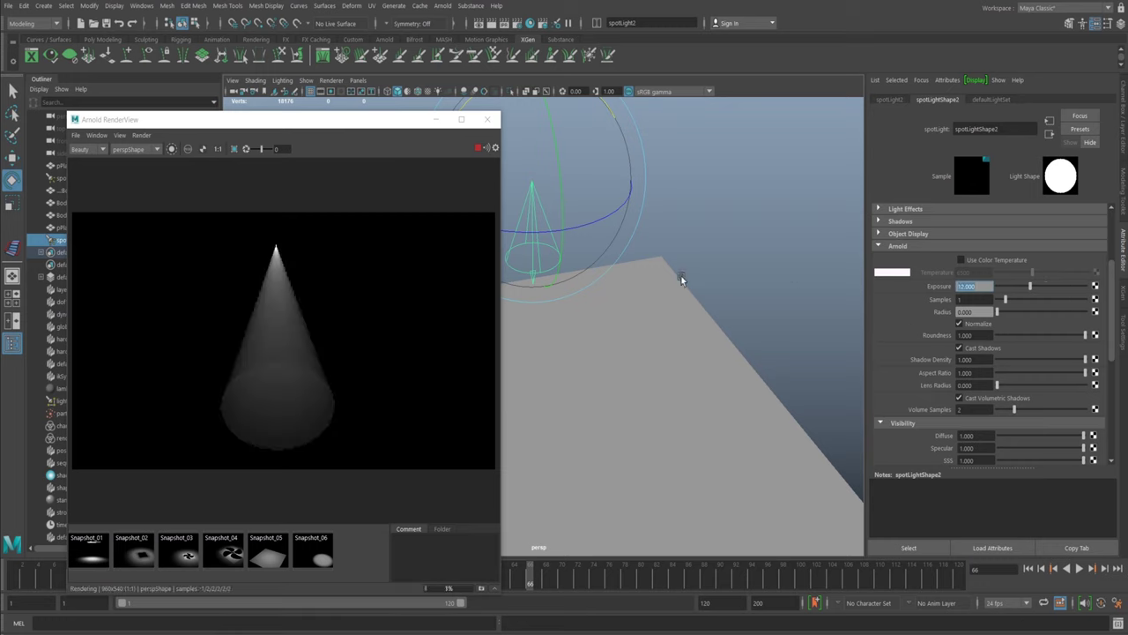
# Step: Stop the render, break the aiAtmosphereVolume connection on the Atmosphere render setting, and restart the render
pyautogui.click(476, 150)
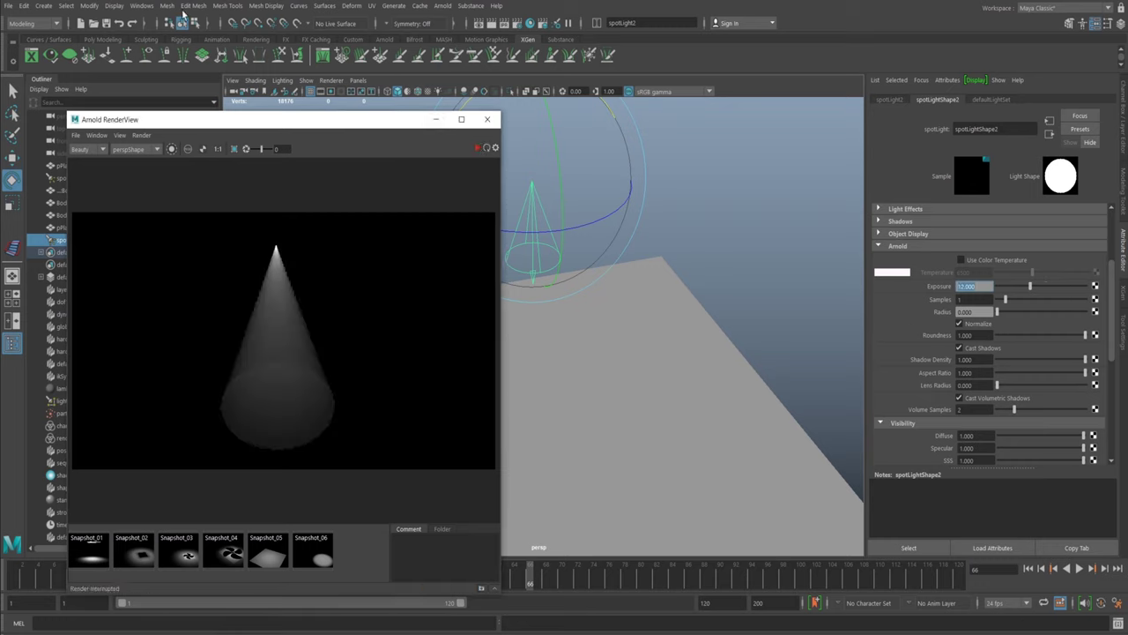
pyautogui.click(141, 6)
pyautogui.moveTo(172, 86)
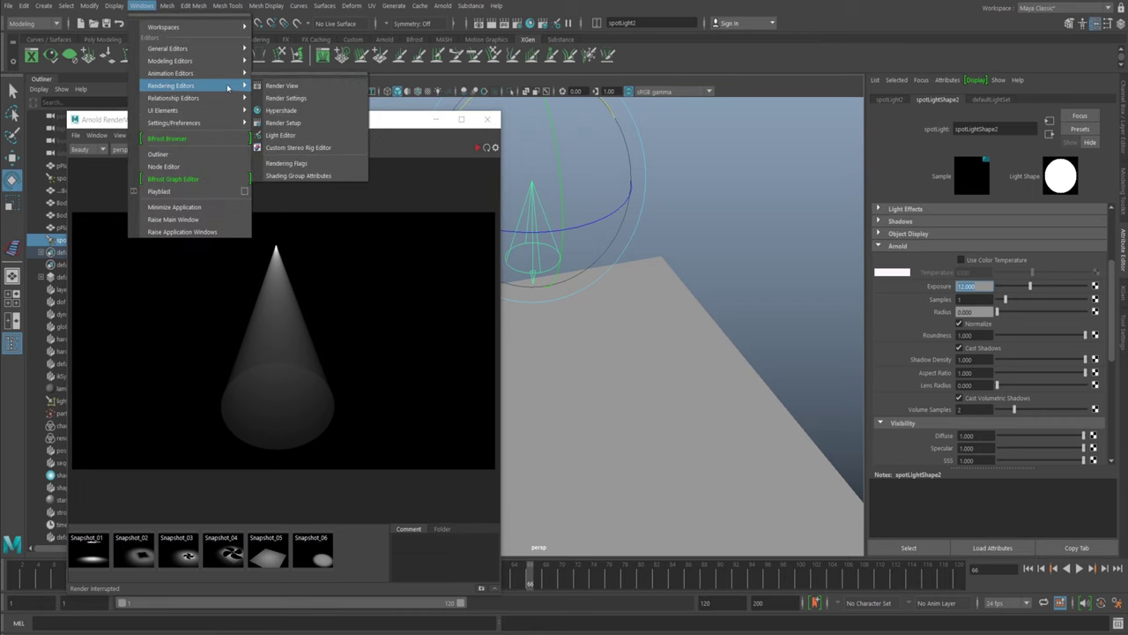
pyautogui.click(286, 98)
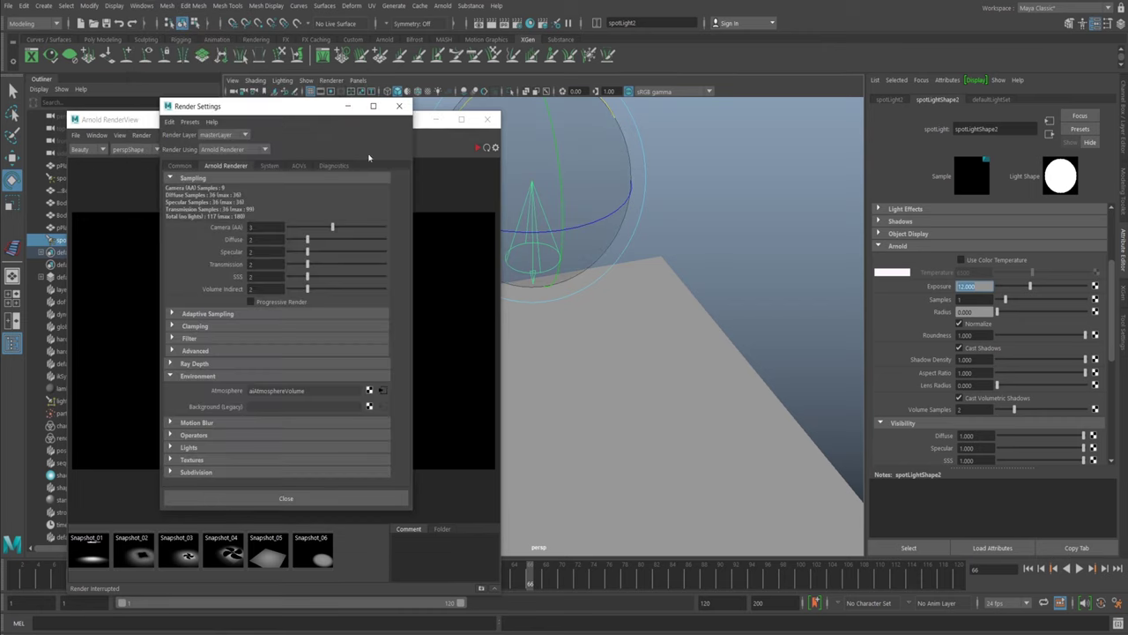
pyautogui.rightClick(232, 395)
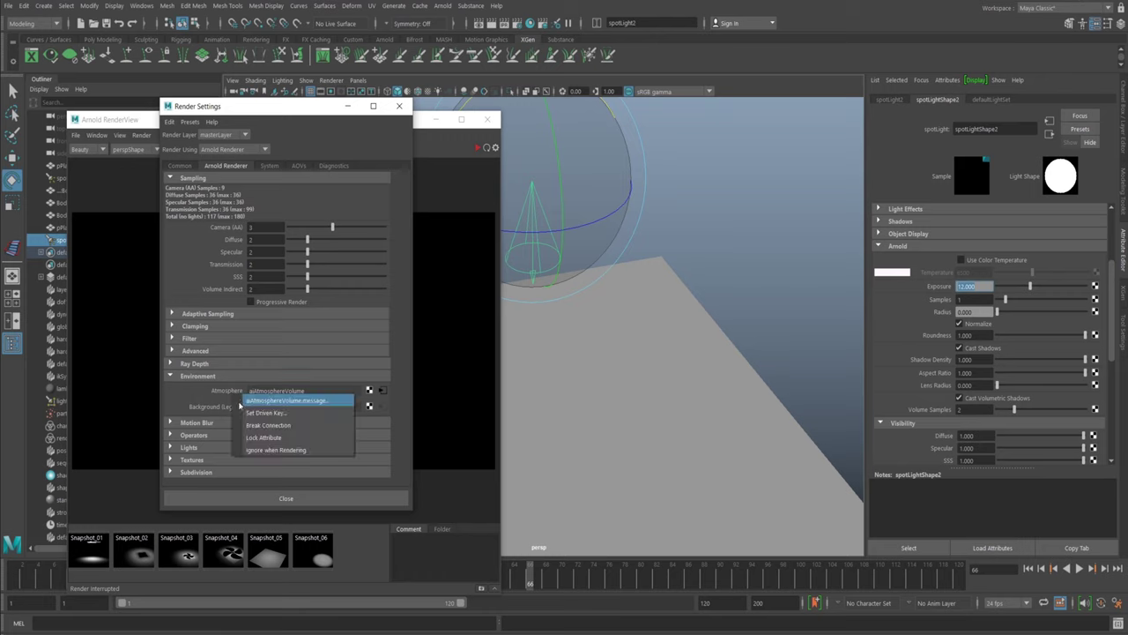
pyautogui.click(253, 425)
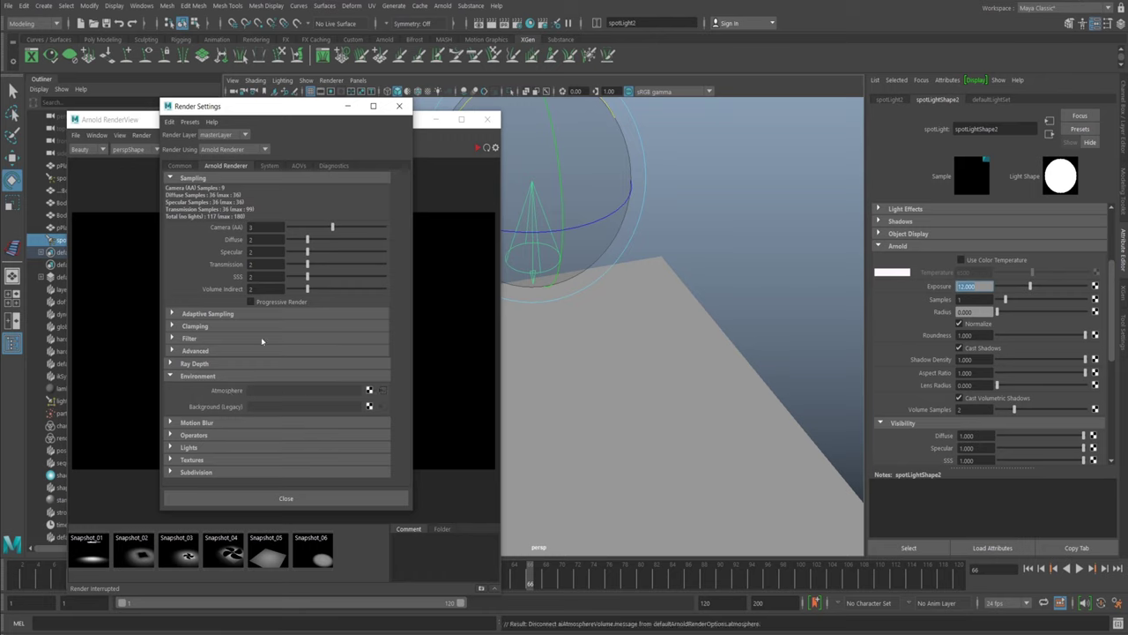
pyautogui.click(348, 106)
pyautogui.click(478, 148)
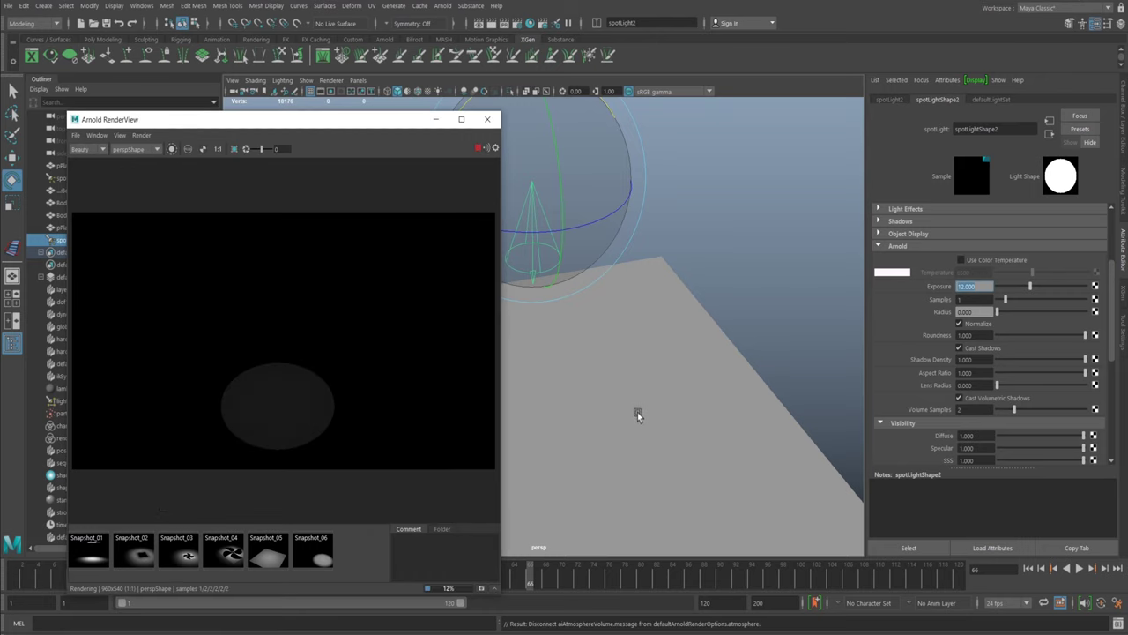
# Step: Raise the spot light's Arnold exposure to 15 and return to its Spot Light Attributes
pyautogui.moveTo(981, 286); pyautogui.dragTo(909, 314)
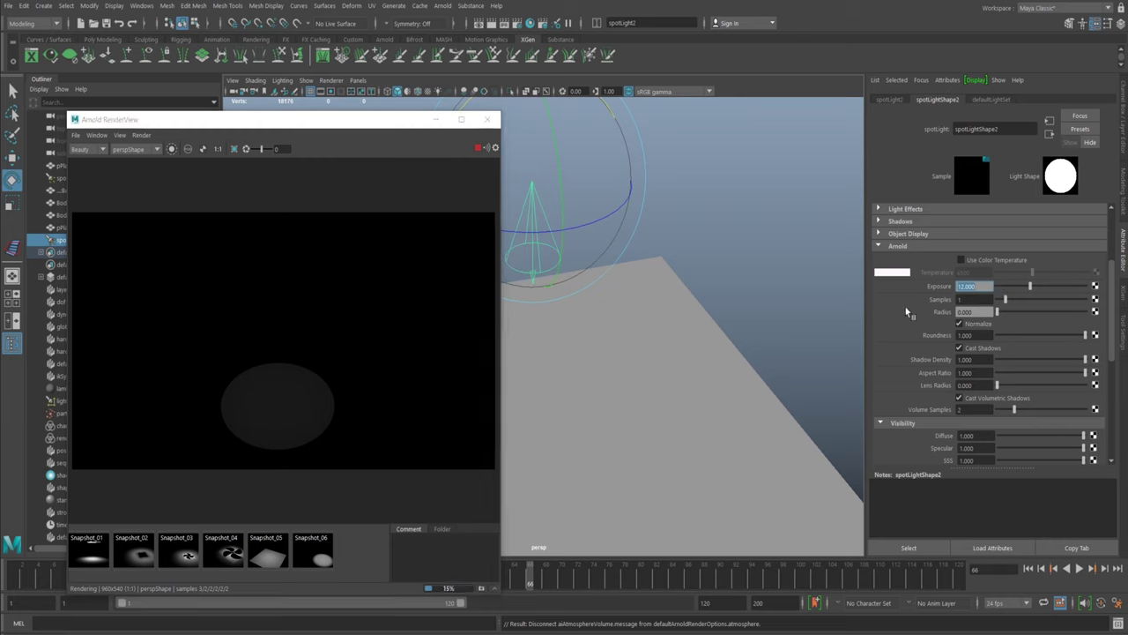
pyautogui.write('13')
pyautogui.press('Return')
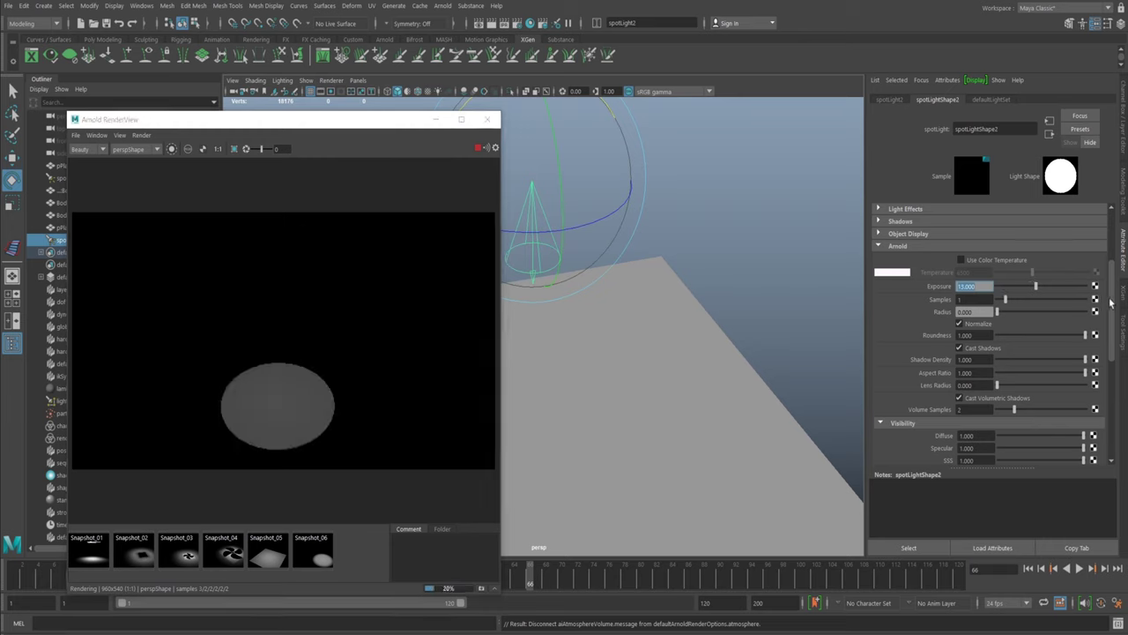
pyautogui.moveTo(1110, 302); pyautogui.dragTo(1110, 226)
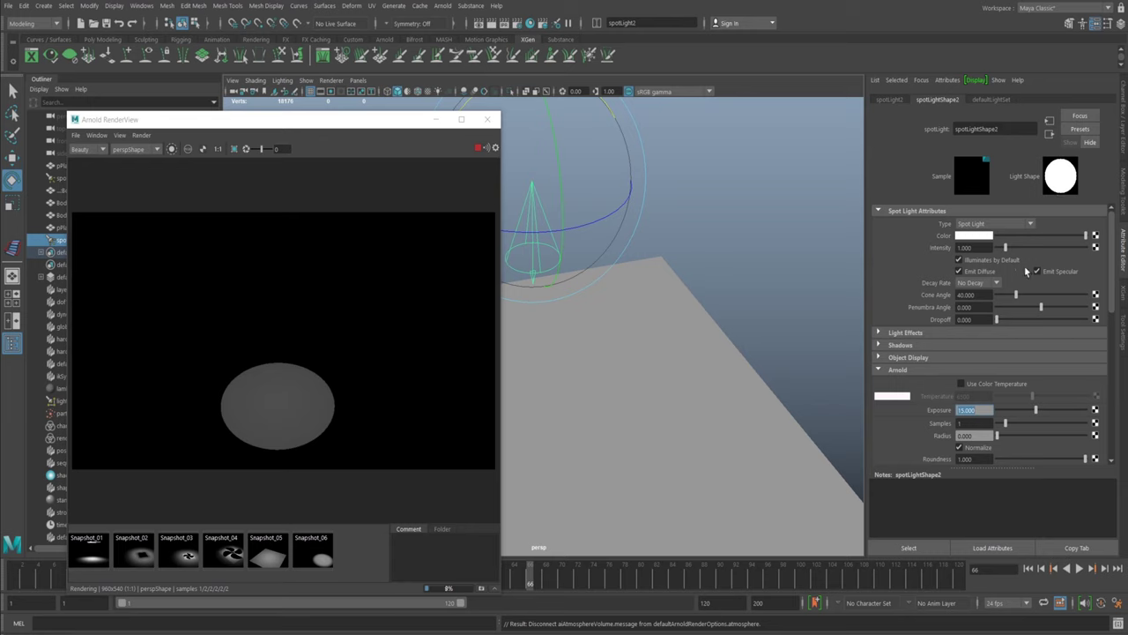
# Step: Set the spot light's Penumbra Angle to 10
pyautogui.moveTo(971, 307); pyautogui.dragTo(912, 316)
pyautogui.write('10')
pyautogui.press('Return')
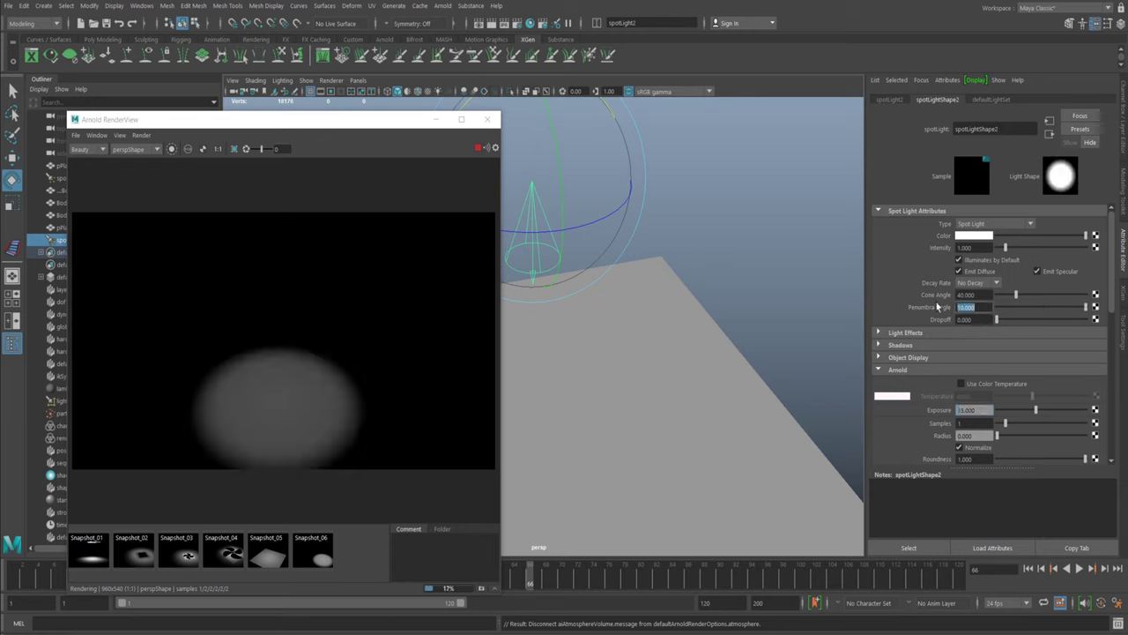
# Step: Try an Arnold exposure of 20 on the spot light, and settle on 18
pyautogui.moveTo(1111, 250); pyautogui.dragTo(1111, 296)
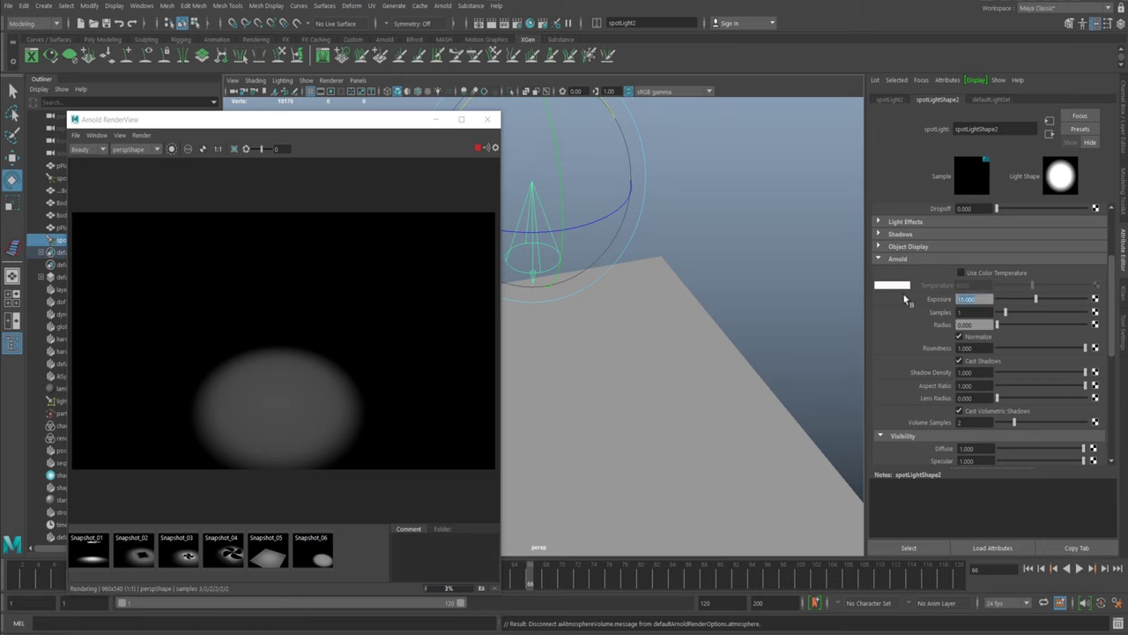
pyautogui.write('20')
pyautogui.press('Return')
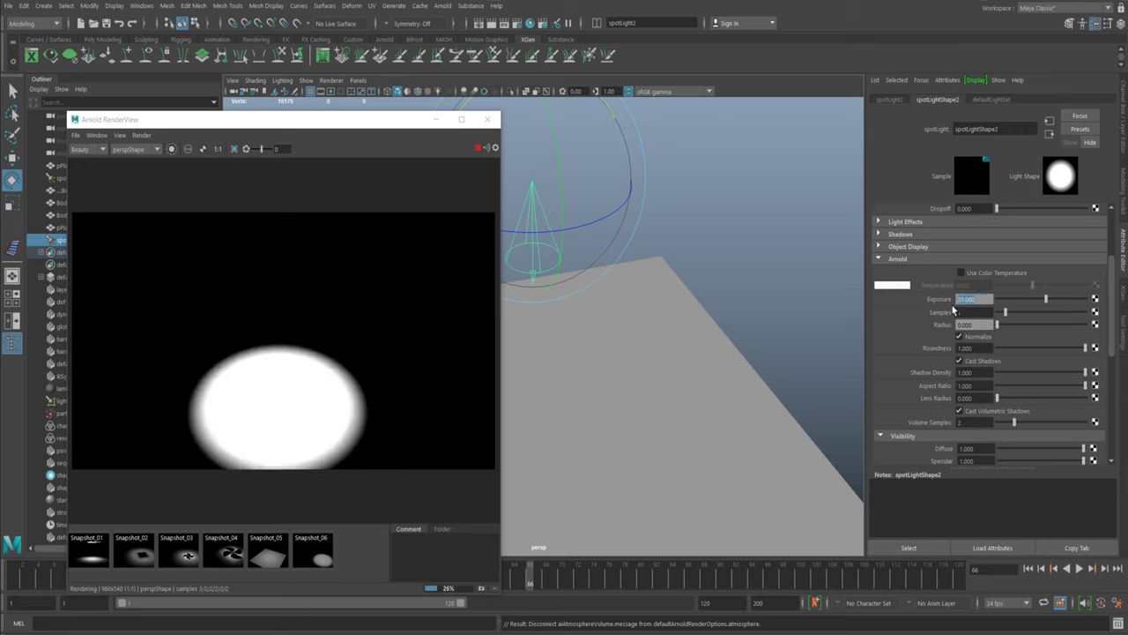
pyautogui.write('16')
pyautogui.press('Return')
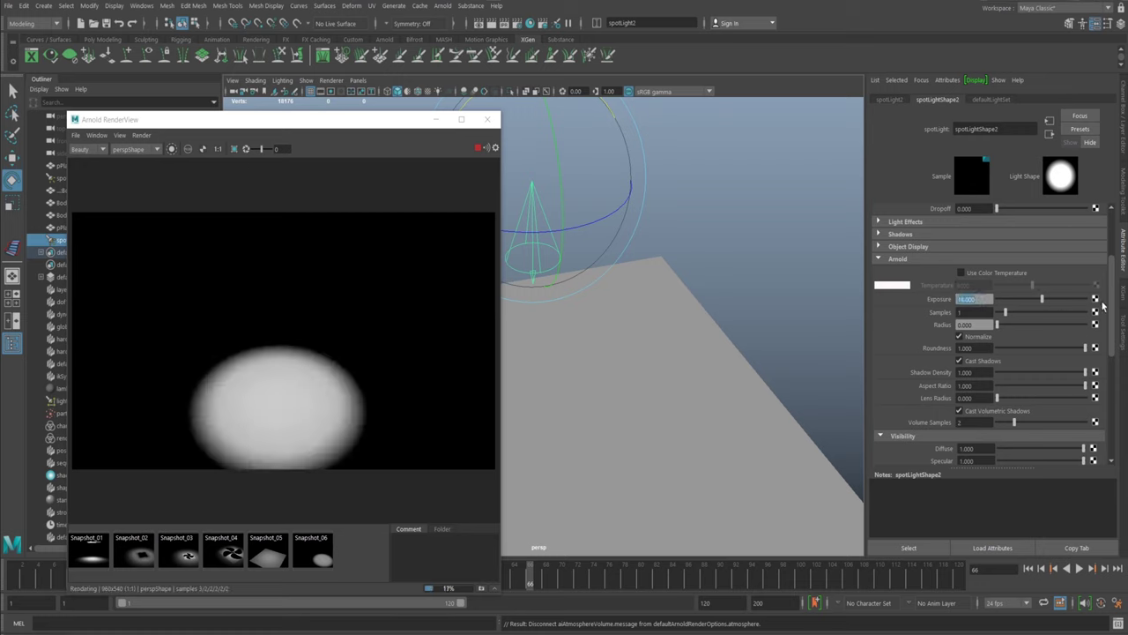
# Step: Stop the live render and add a new aiGobo light filter to the spot light
pyautogui.scroll(-2, 975, 324)
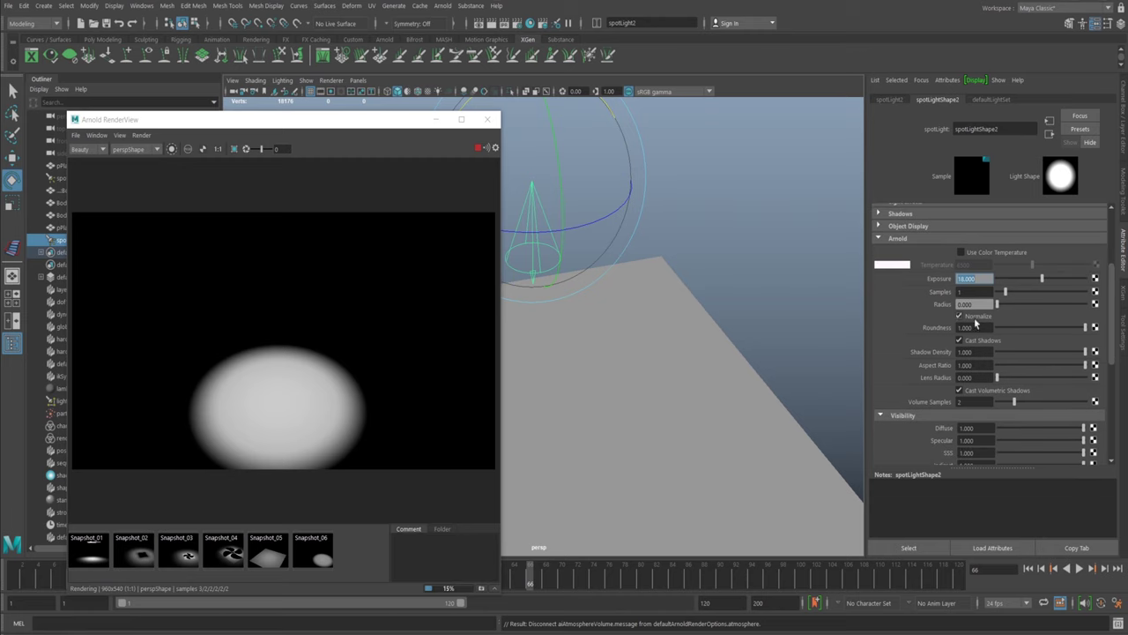
pyautogui.click(974, 318)
pyautogui.click(960, 317)
pyautogui.moveTo(1109, 323); pyautogui.dragTo(1114, 405)
pyautogui.click(479, 148)
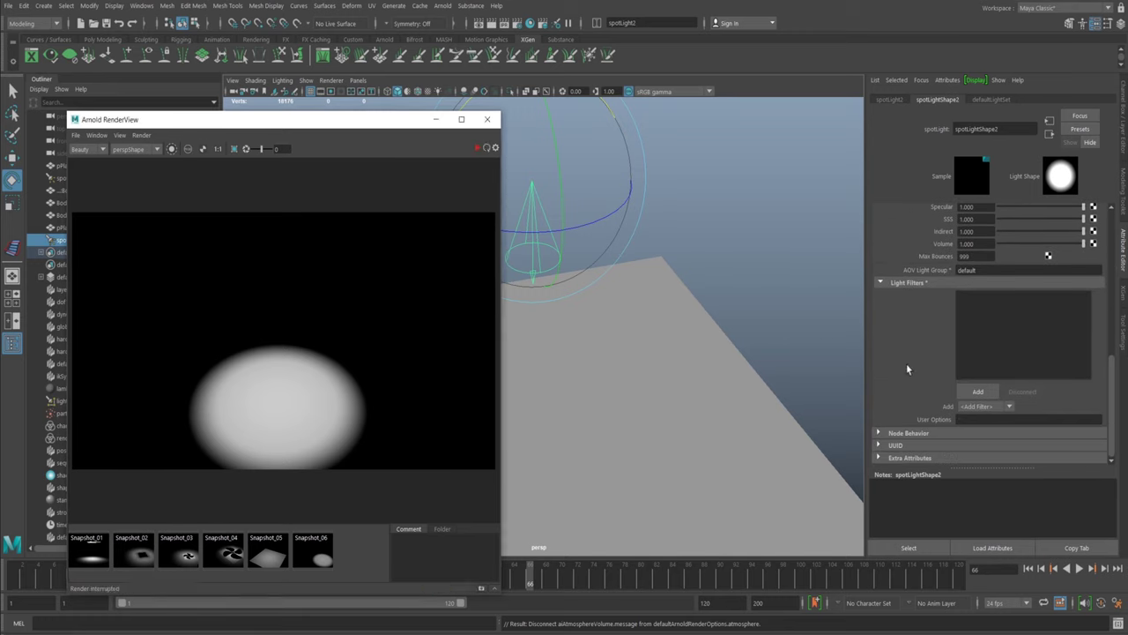
pyautogui.click(967, 405)
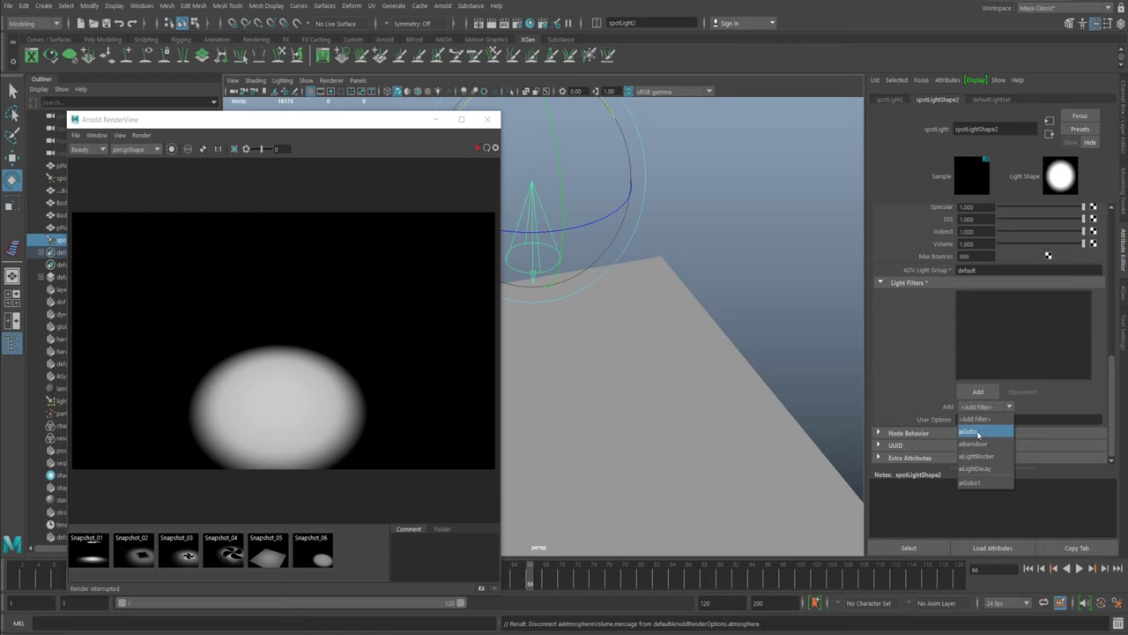
pyautogui.click(974, 432)
pyautogui.click(973, 300)
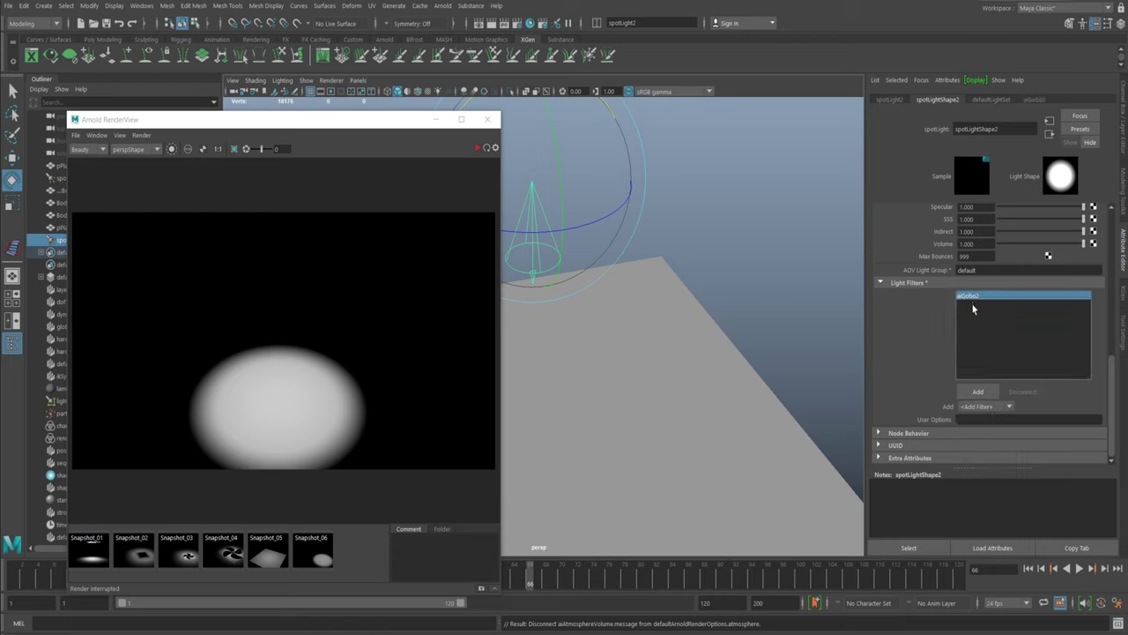
# Step: Shift the Arnold RenderView further aside so the spot light and plane stay clear in the viewport
pyautogui.moveTo(1114, 419)
pyautogui.mouseDown()
pyautogui.moveTo(1113, 342)
pyautogui.moveTo(1095, 418)
pyautogui.mouseUp()
pyautogui.moveTo(411, 126); pyautogui.dragTo(476, 430)
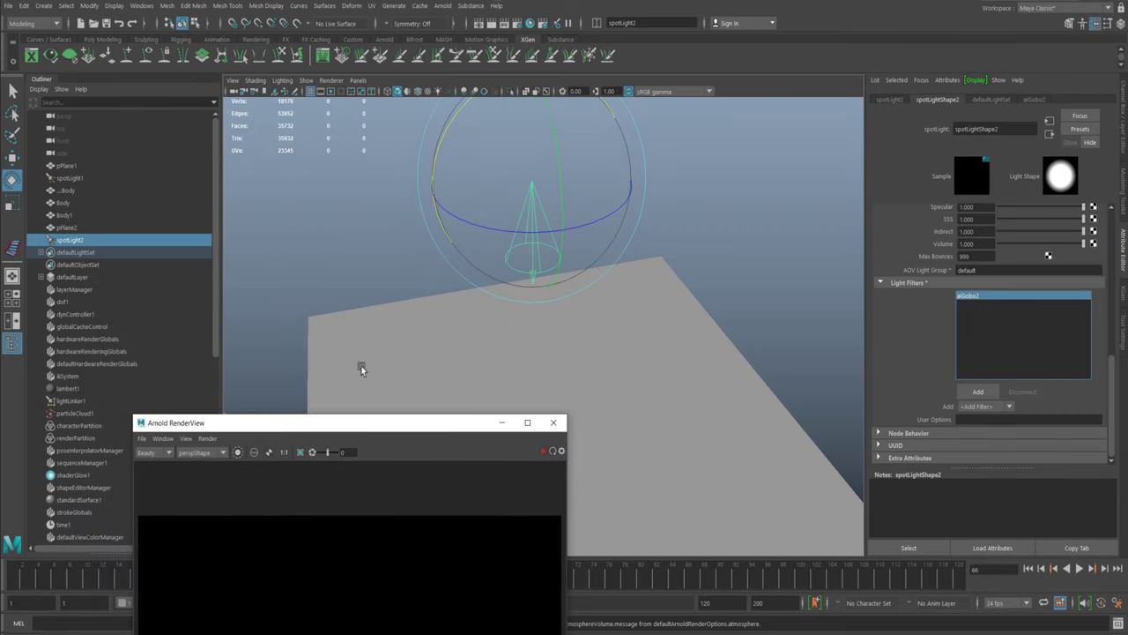
pyautogui.moveTo(377, 426); pyautogui.dragTo(287, 120)
pyautogui.keyDown('alt'); pyautogui.moveTo(685, 296); pyautogui.dragTo(737, 311, button='middle'); pyautogui.keyUp('alt')
pyautogui.keyDown('alt'); pyautogui.moveTo(643, 306); pyautogui.dragTo(620, 323, button='middle'); pyautogui.keyUp('alt')
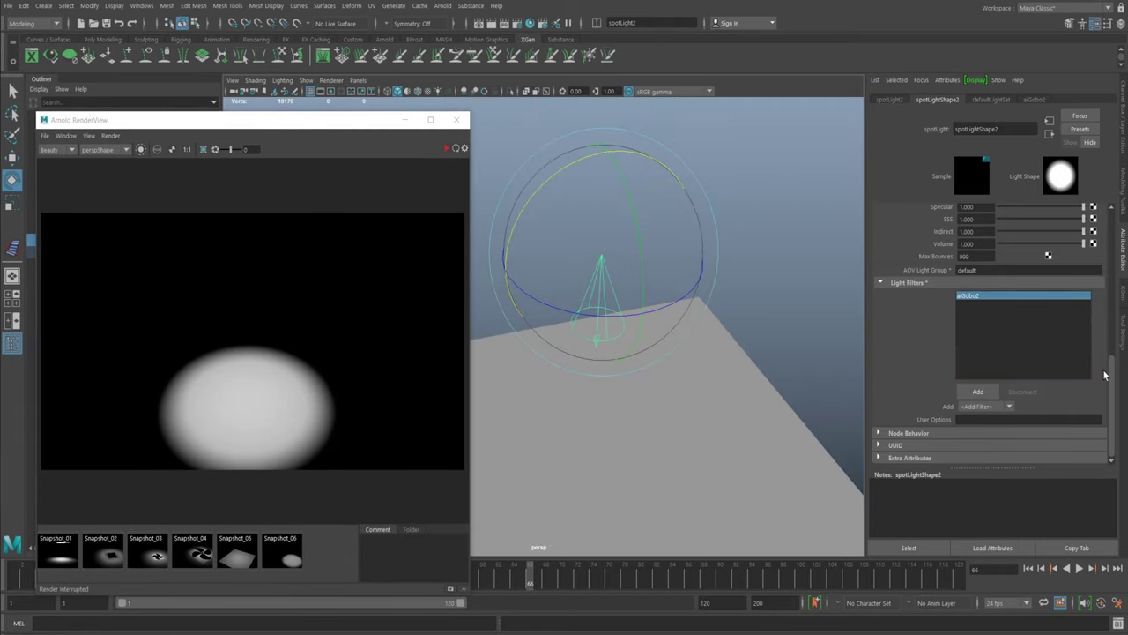
pyautogui.moveTo(1112, 379)
pyautogui.mouseDown()
pyautogui.moveTo(1096, 313)
pyautogui.moveTo(1096, 404)
pyautogui.moveTo(1095, 350)
pyautogui.moveTo(1106, 398)
pyautogui.moveTo(1094, 360)
pyautogui.moveTo(1096, 374)
pyautogui.mouseUp()
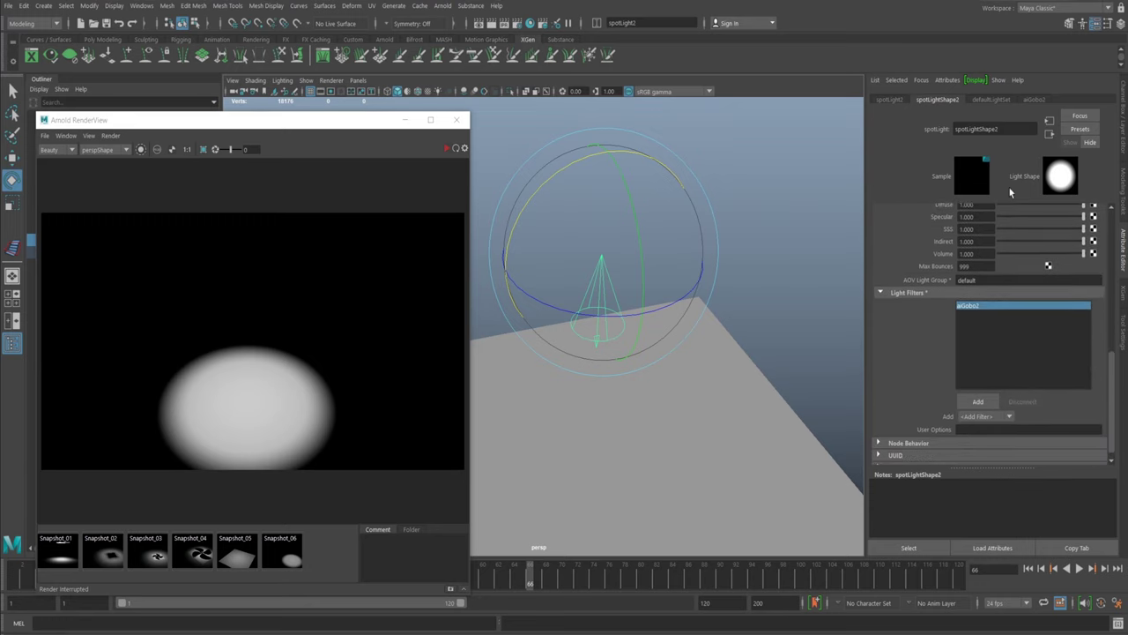
# Step: Show the new gobo filter's attributes and map a File texture to its Slide Map
pyautogui.click(1033, 100)
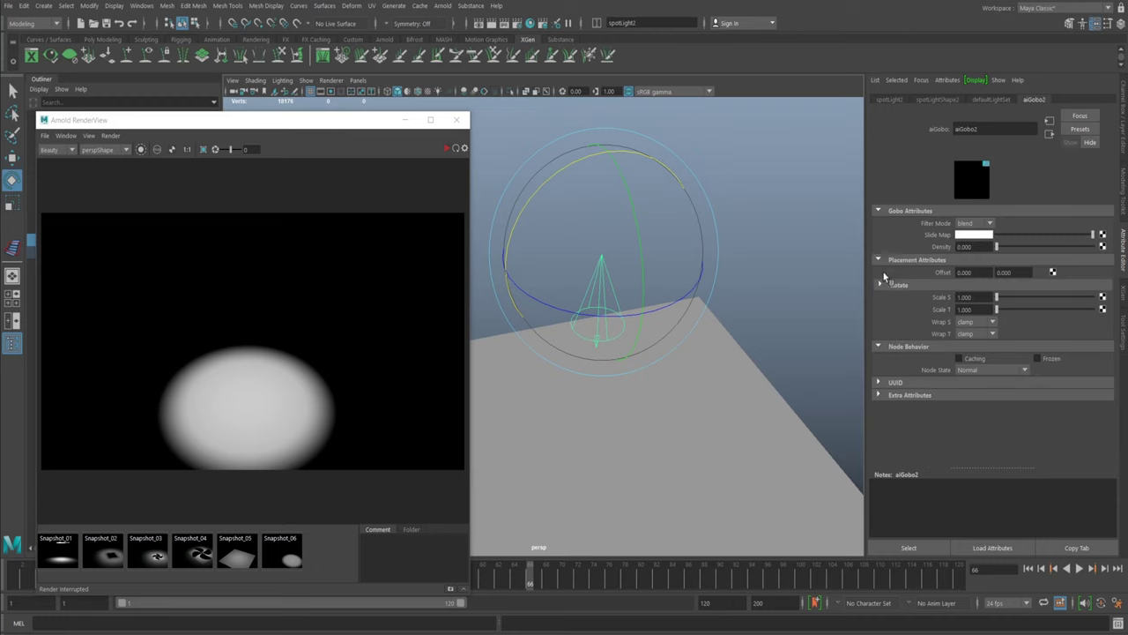
pyautogui.keyDown('alt'); pyautogui.moveTo(705, 313); pyautogui.dragTo(777, 258); pyautogui.keyUp('alt')
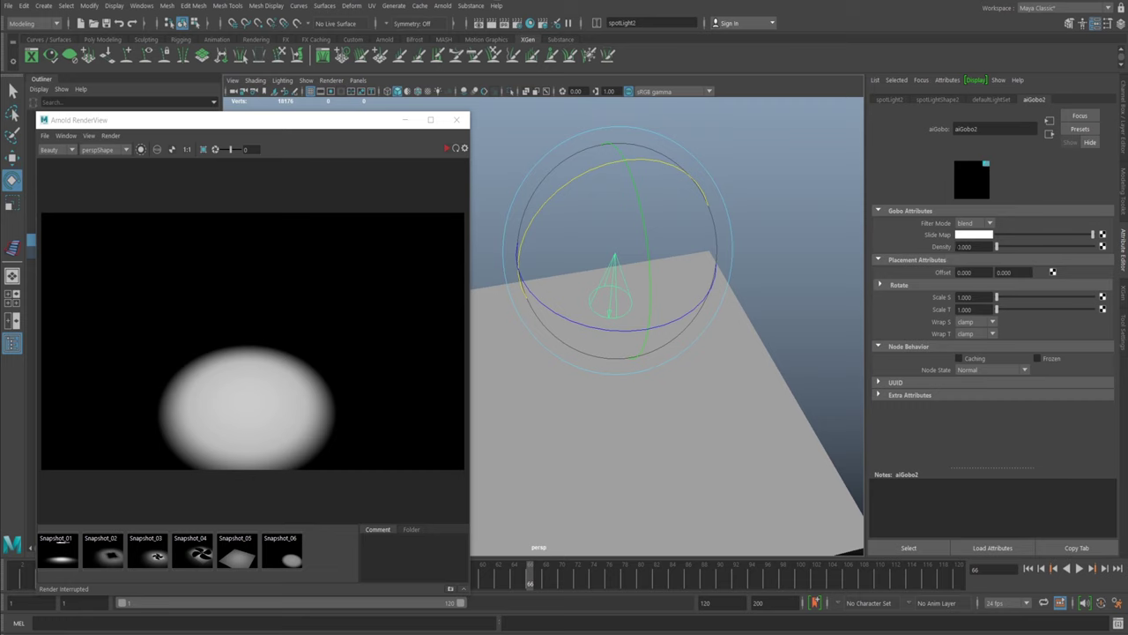
pyautogui.click(1103, 234)
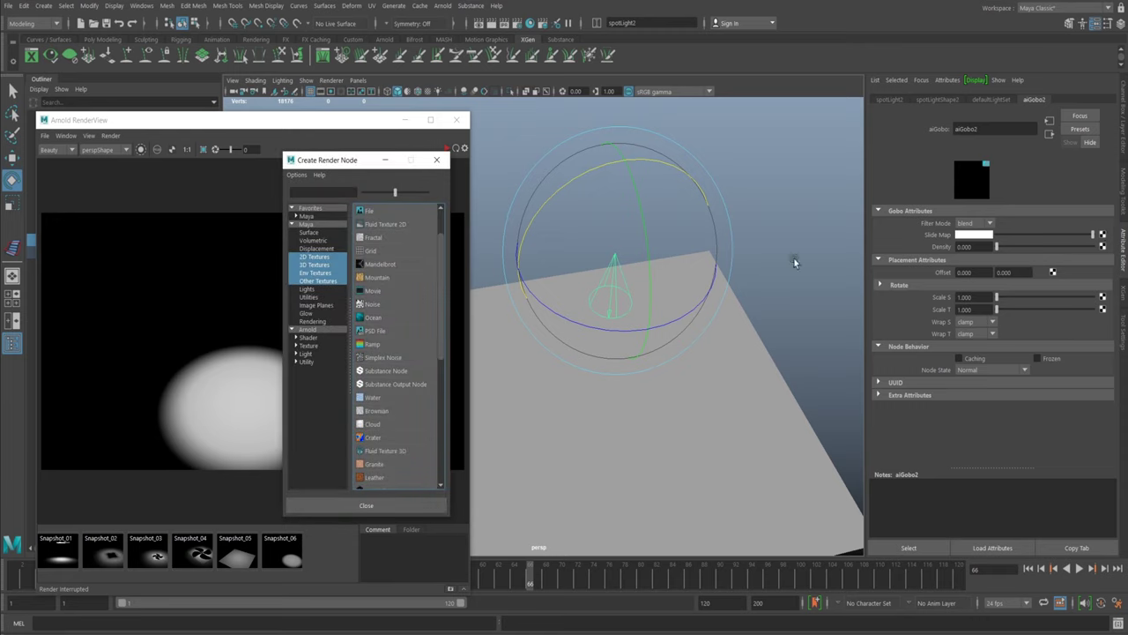
pyautogui.click(369, 213)
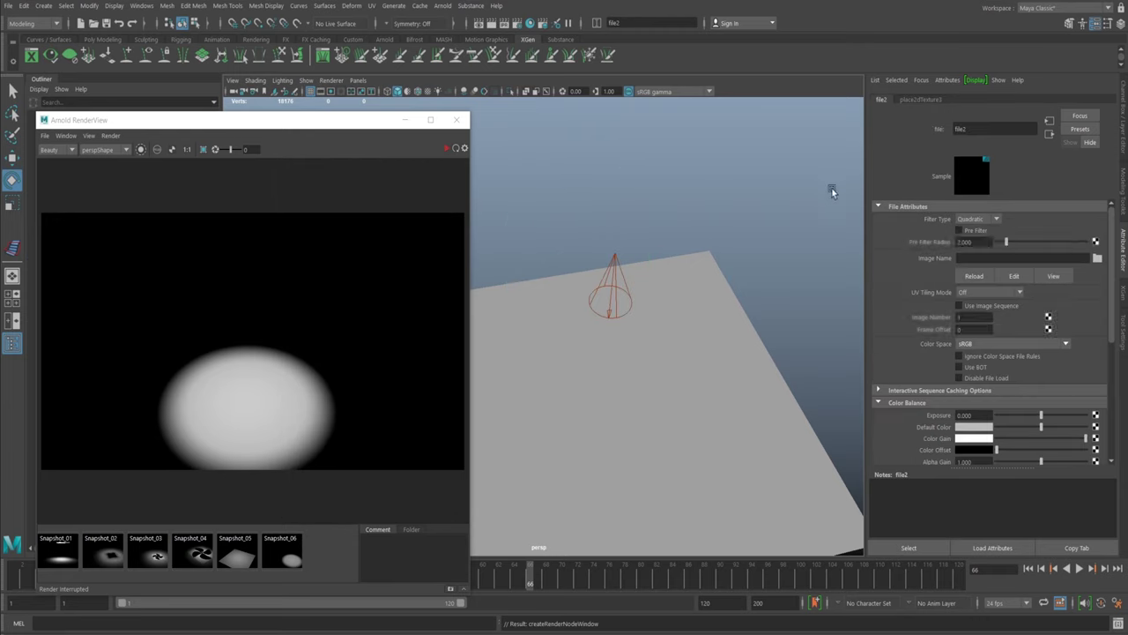
# Step: Browse the project folders and load fan_02.jpg as the file texture's image
pyautogui.click(1098, 259)
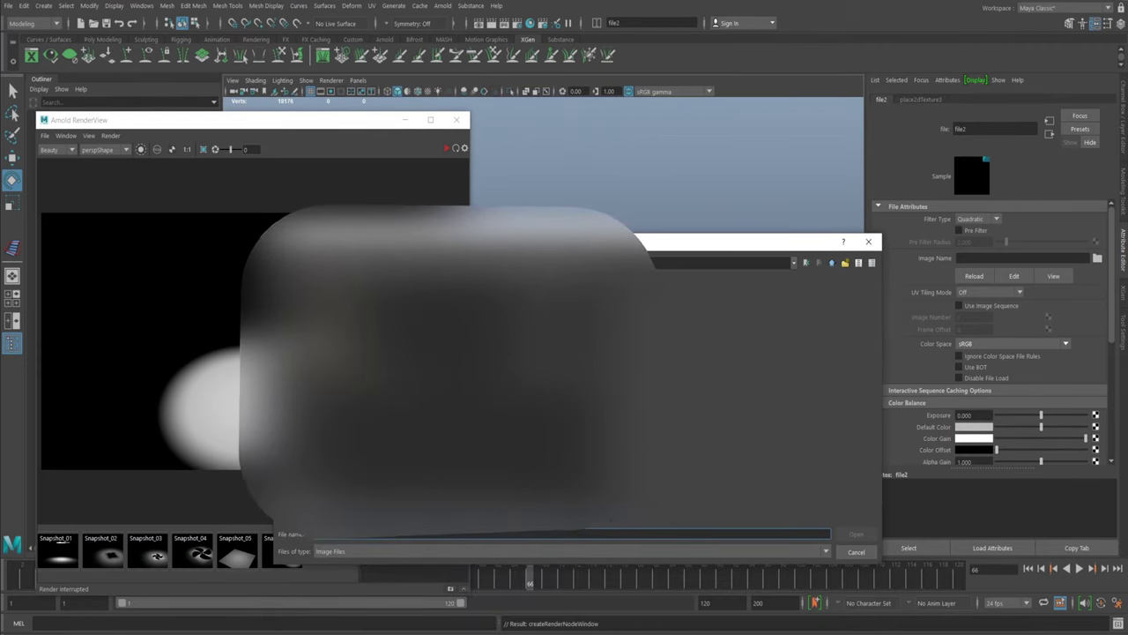
pyautogui.click(418, 313)
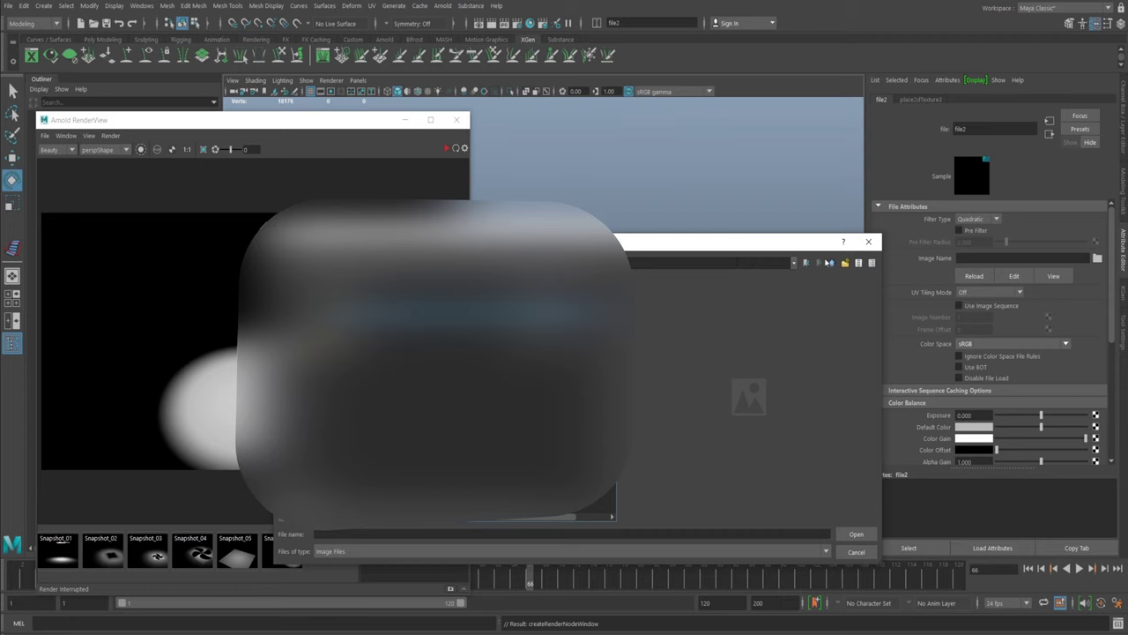
pyautogui.click(829, 262)
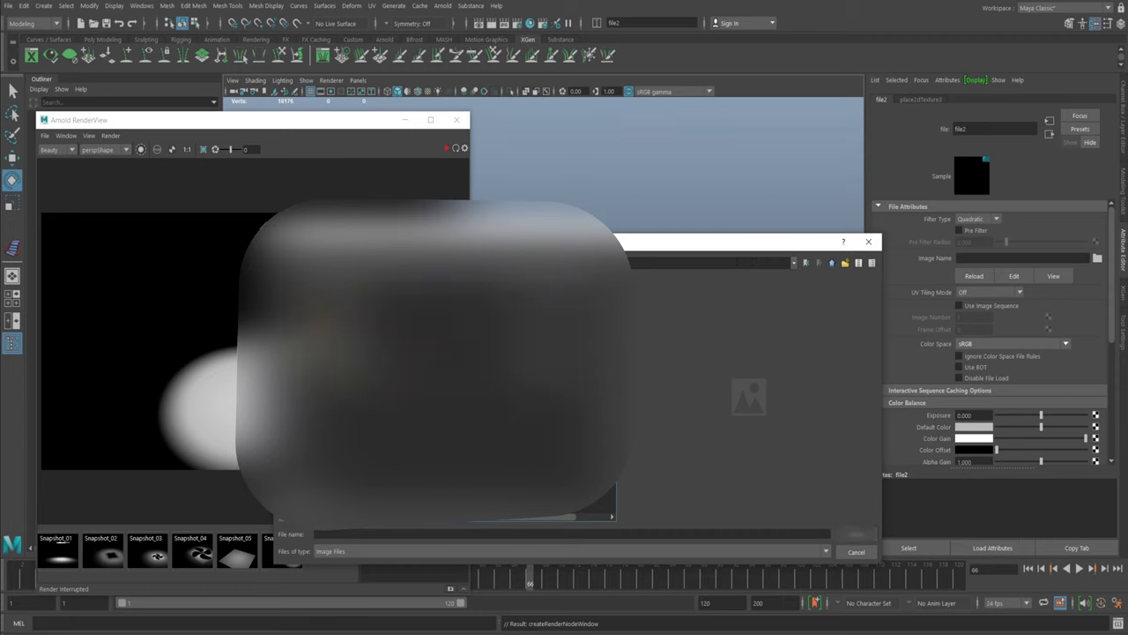
pyautogui.doubleClick(424, 365)
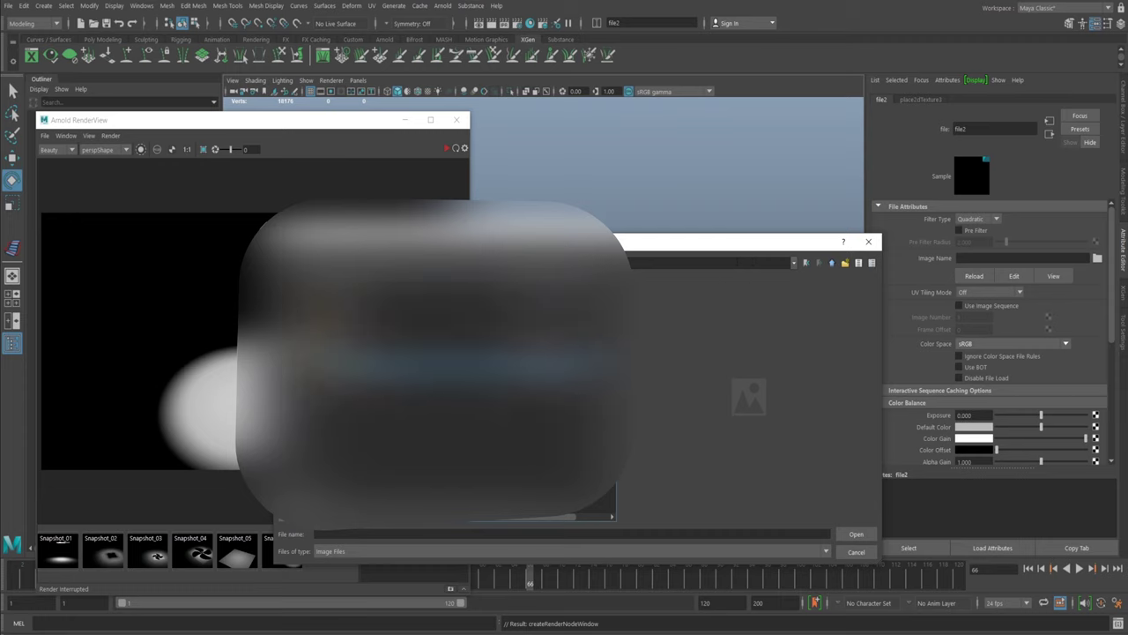
pyautogui.click(423, 469)
pyautogui.doubleClick(423, 469)
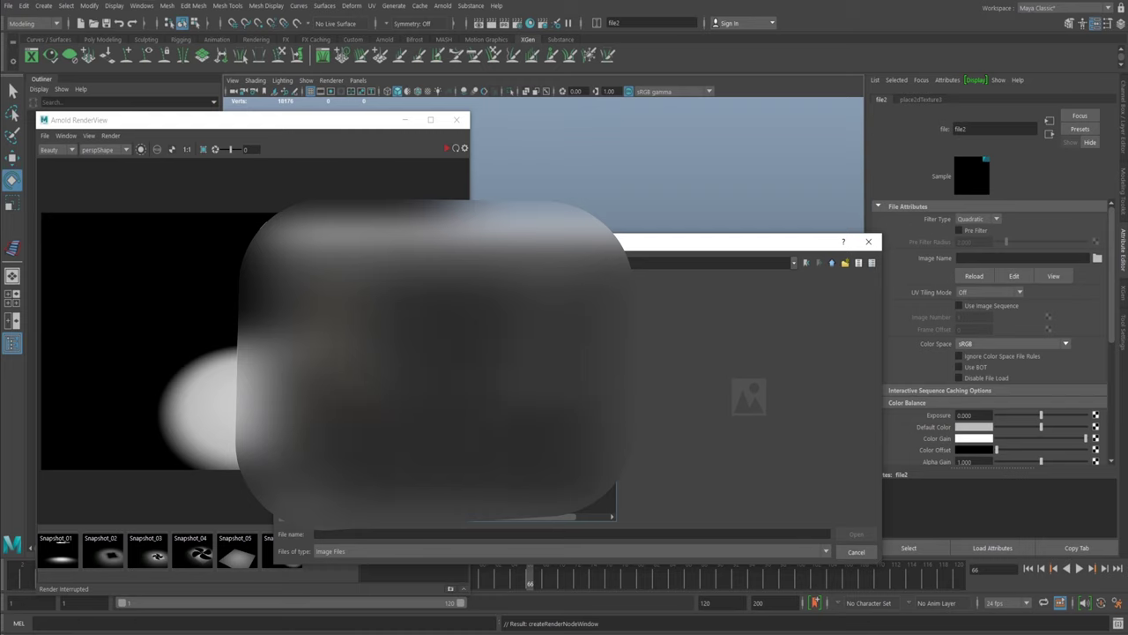
pyautogui.click(441, 355)
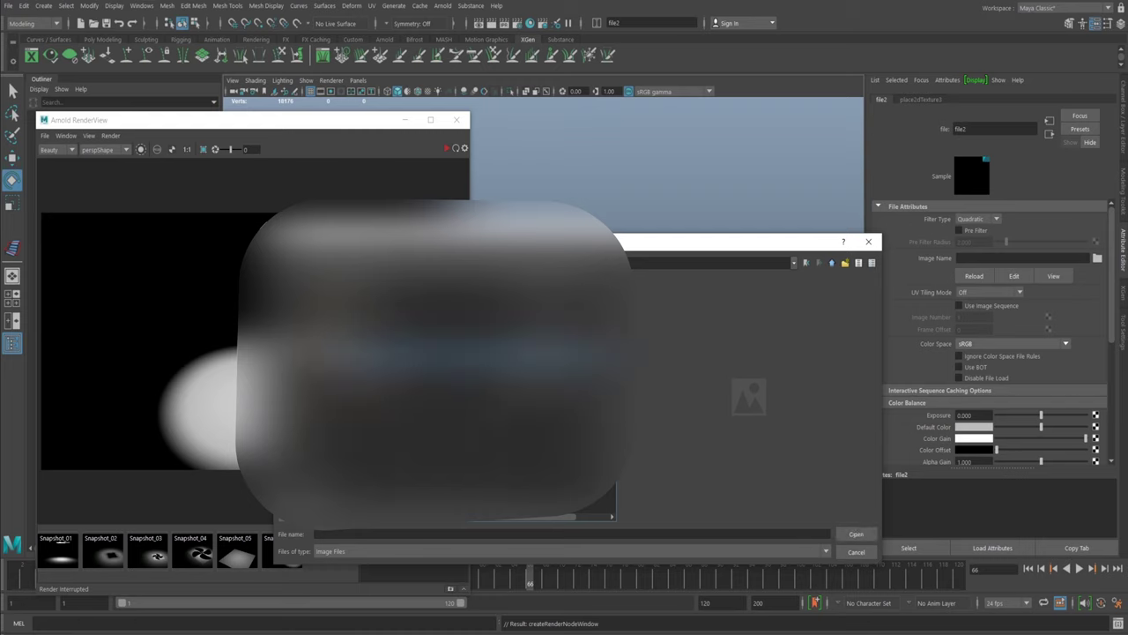
pyautogui.doubleClick(440, 355)
pyautogui.doubleClick(432, 313)
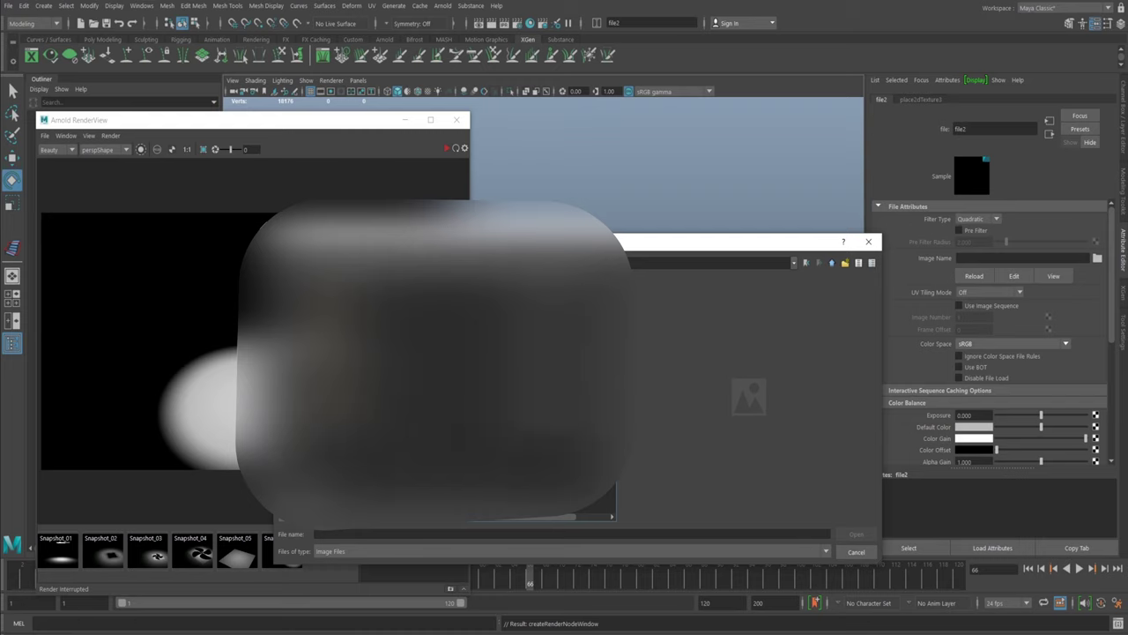
pyautogui.doubleClick(379, 335)
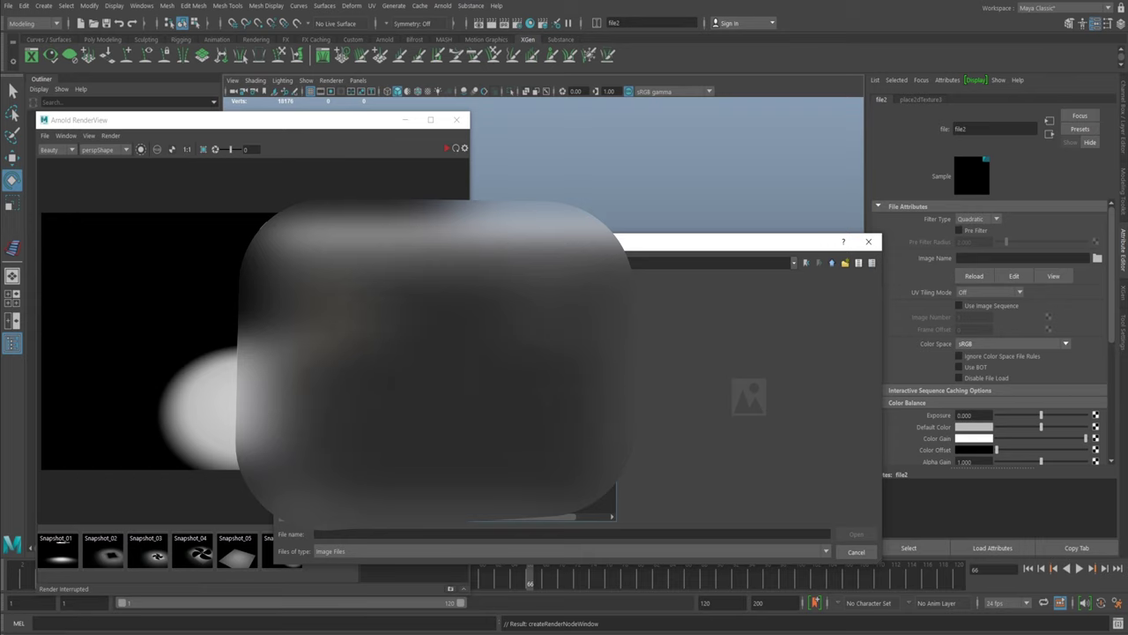
pyautogui.doubleClick(423, 407)
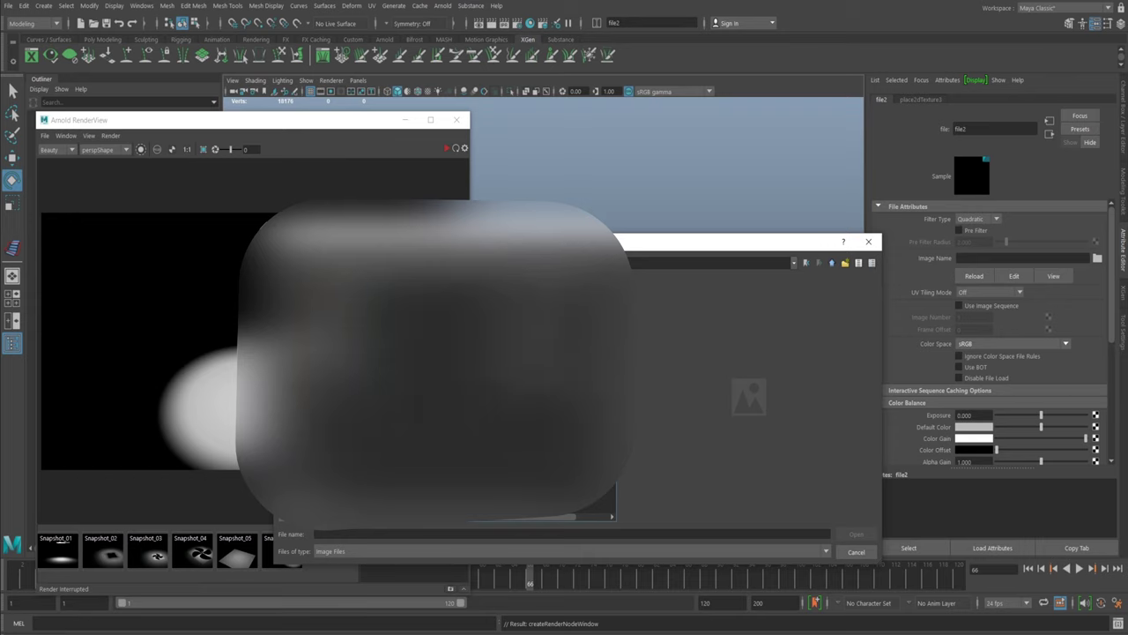
pyautogui.click(414, 344)
pyautogui.click(440, 385)
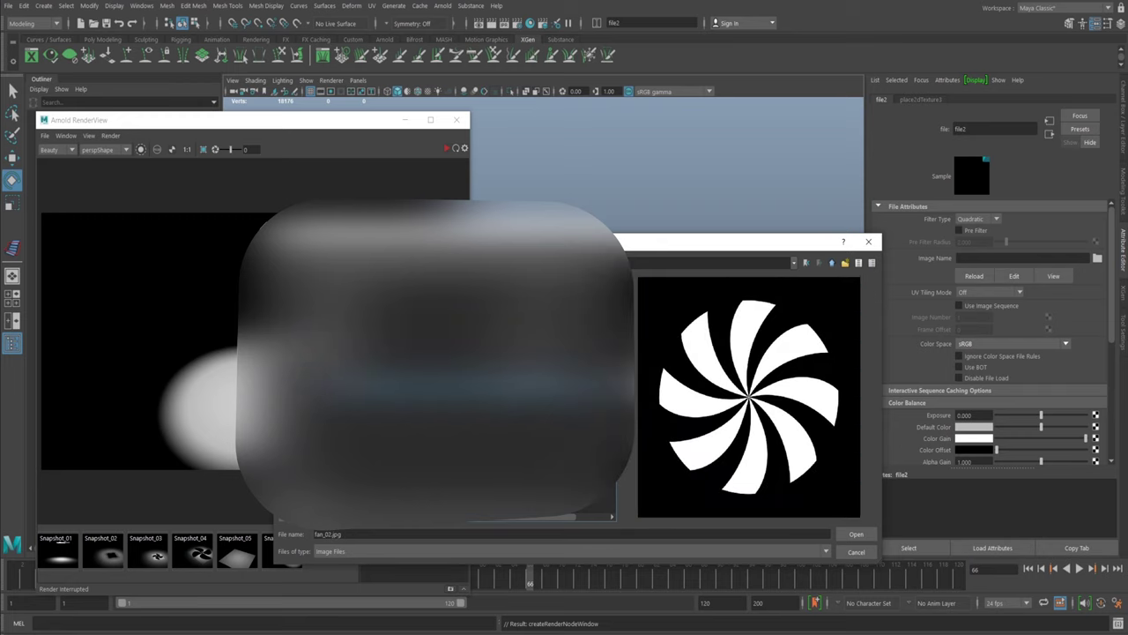
pyautogui.doubleClick(485, 385)
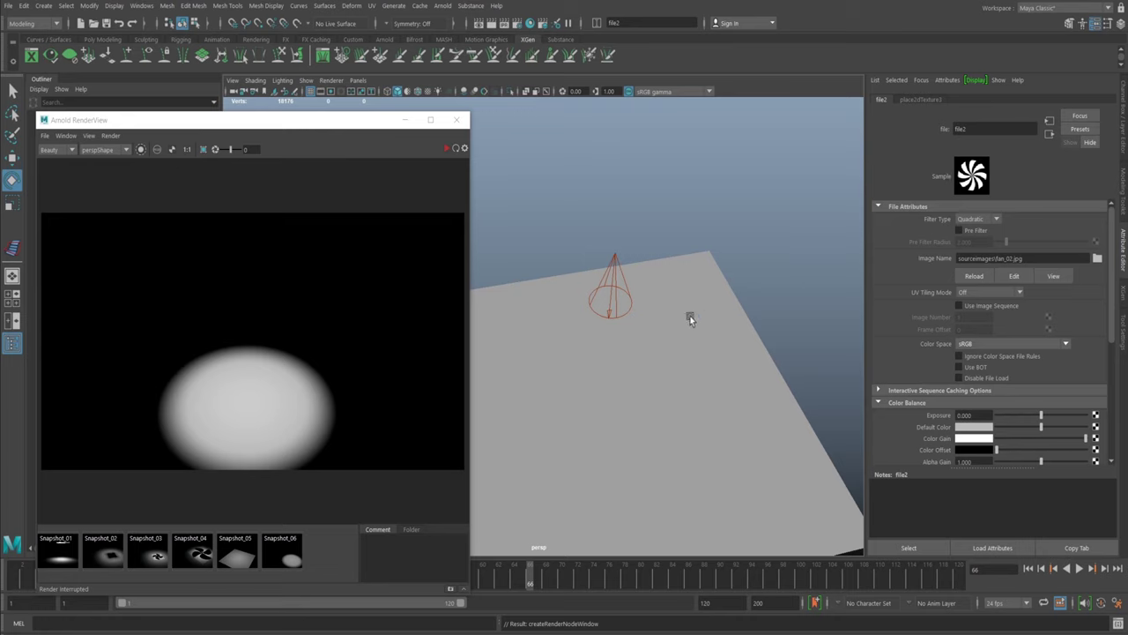
# Step: Rename the file texture node to FAN and return to the gobo filter's attributes
pyautogui.keyDown('alt'); pyautogui.moveTo(691, 320); pyautogui.dragTo(675, 244); pyautogui.keyUp('alt')
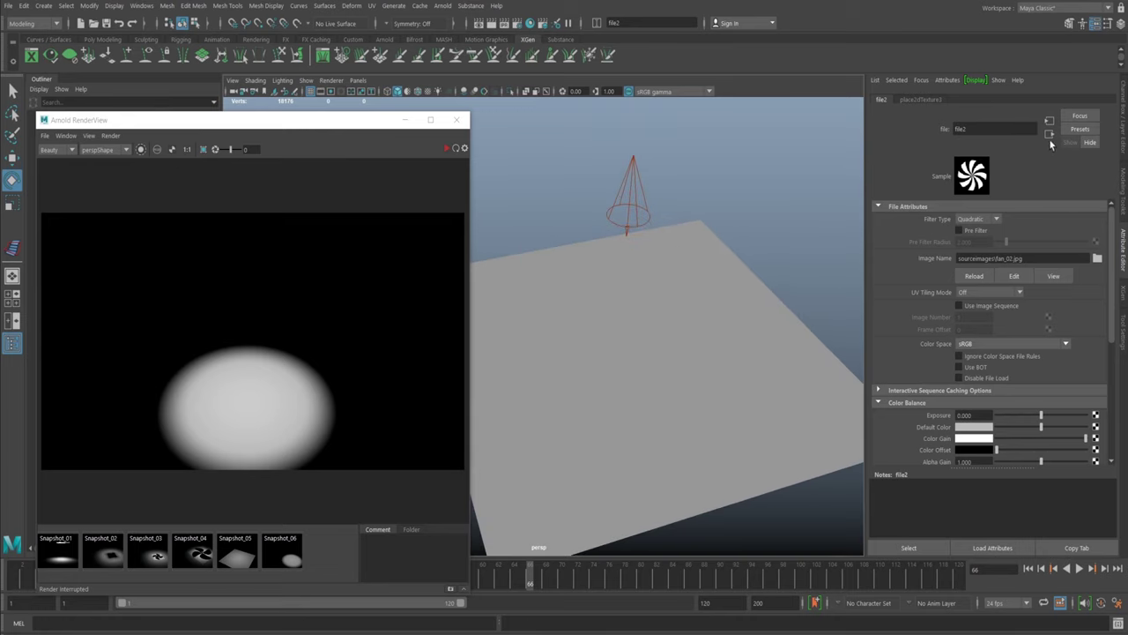
pyautogui.doubleClick(988, 129)
pyautogui.press('Return')
pyautogui.click(1049, 133)
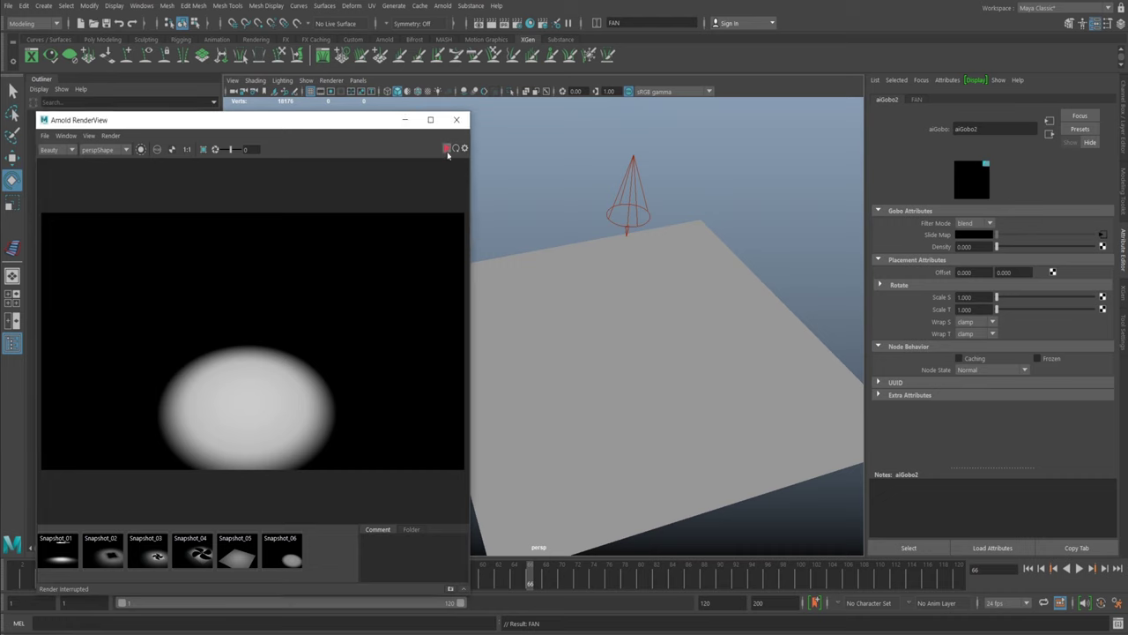
# Step: Start the live Arnold render, frame the projected fan pattern on the plane, and stop the render
pyautogui.click(445, 151)
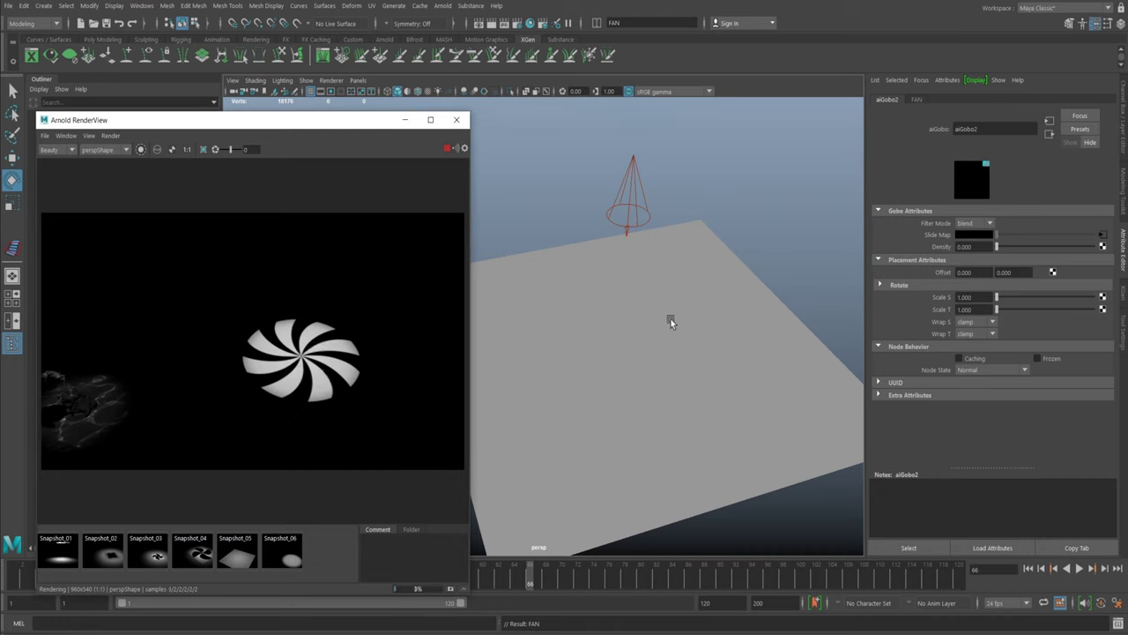
pyautogui.keyDown('alt'); pyautogui.moveTo(672, 319); pyautogui.dragTo(609, 305, button='middle'); pyautogui.keyUp('alt')
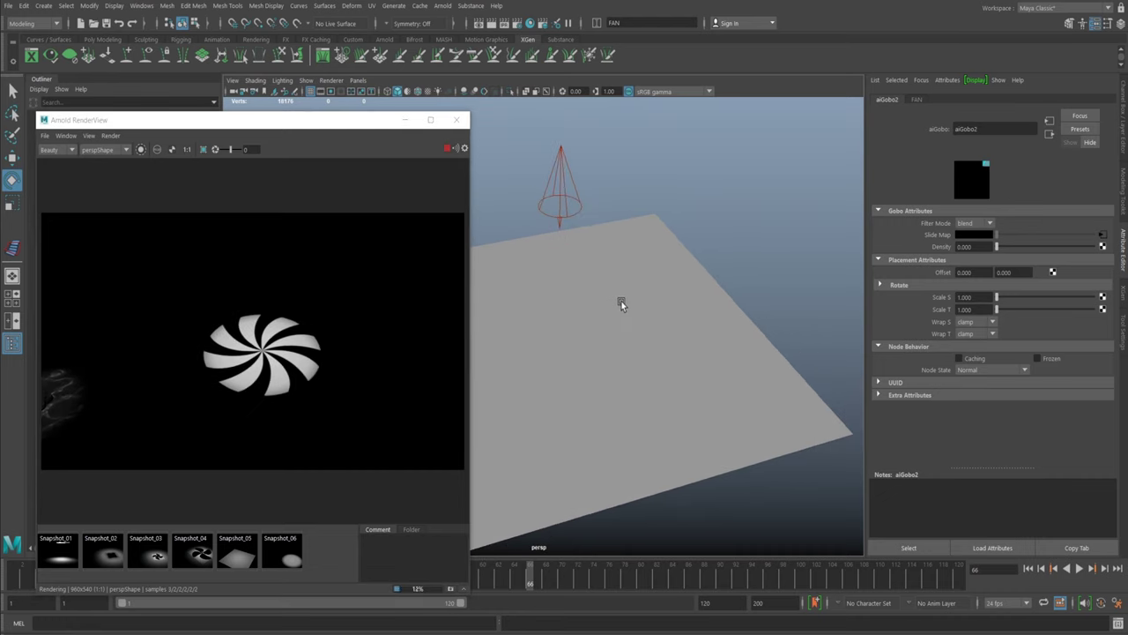
pyautogui.keyDown('alt'); pyautogui.moveTo(621, 305); pyautogui.dragTo(598, 269); pyautogui.keyUp('alt')
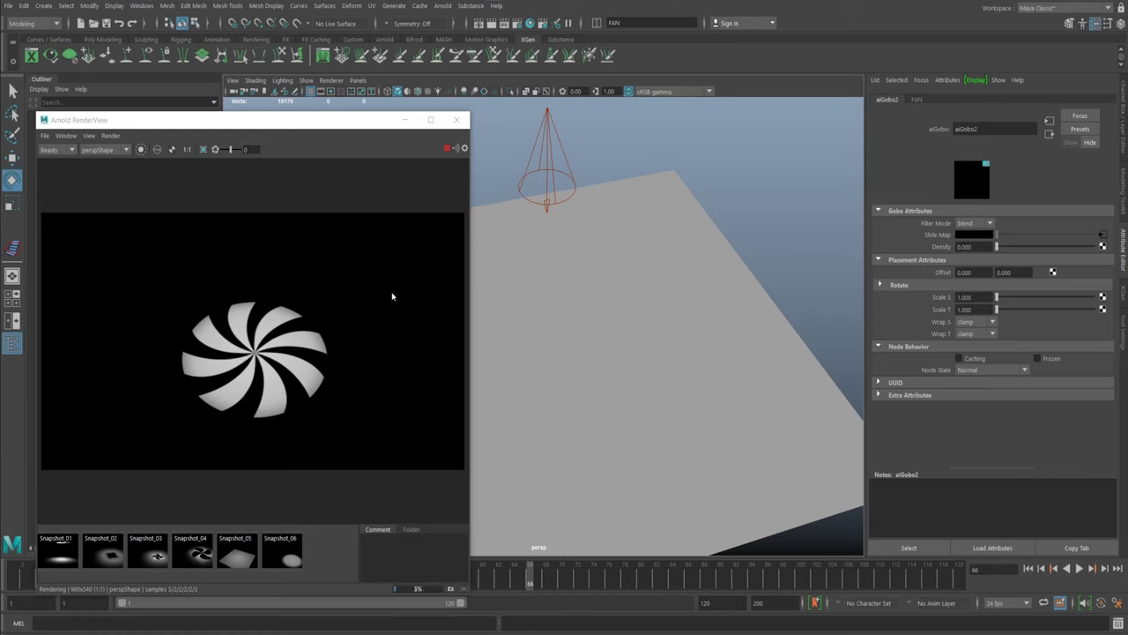
pyautogui.click(448, 149)
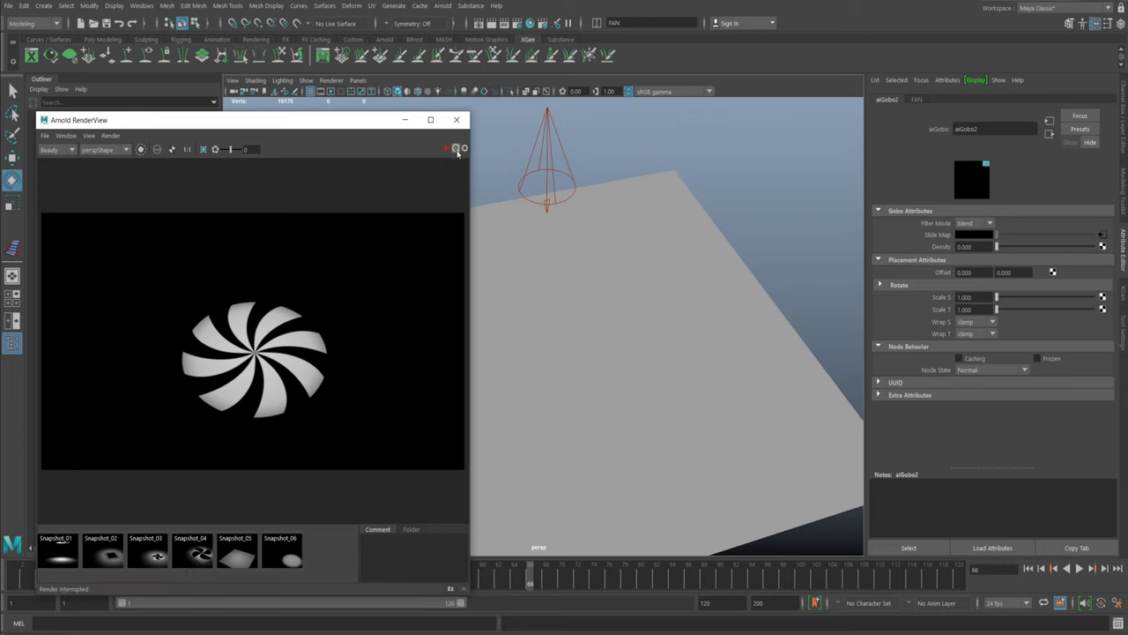
# Step: Return to the FAN texture node, examine its source image at full size, and close the image viewer
pyautogui.click(979, 187)
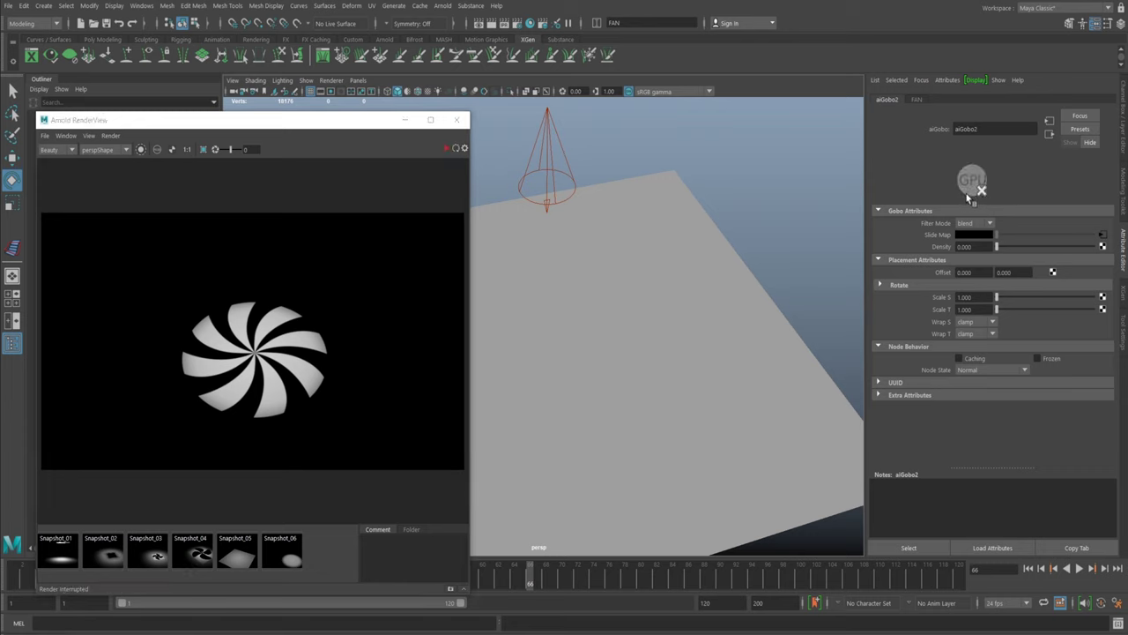
pyautogui.click(1102, 240)
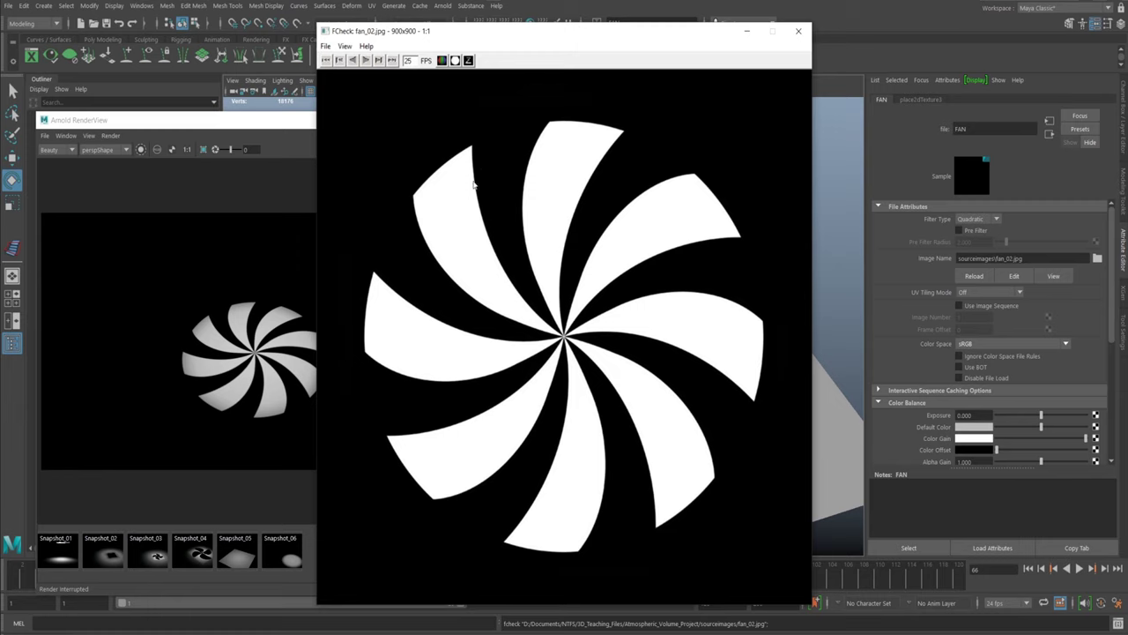
pyautogui.click(799, 31)
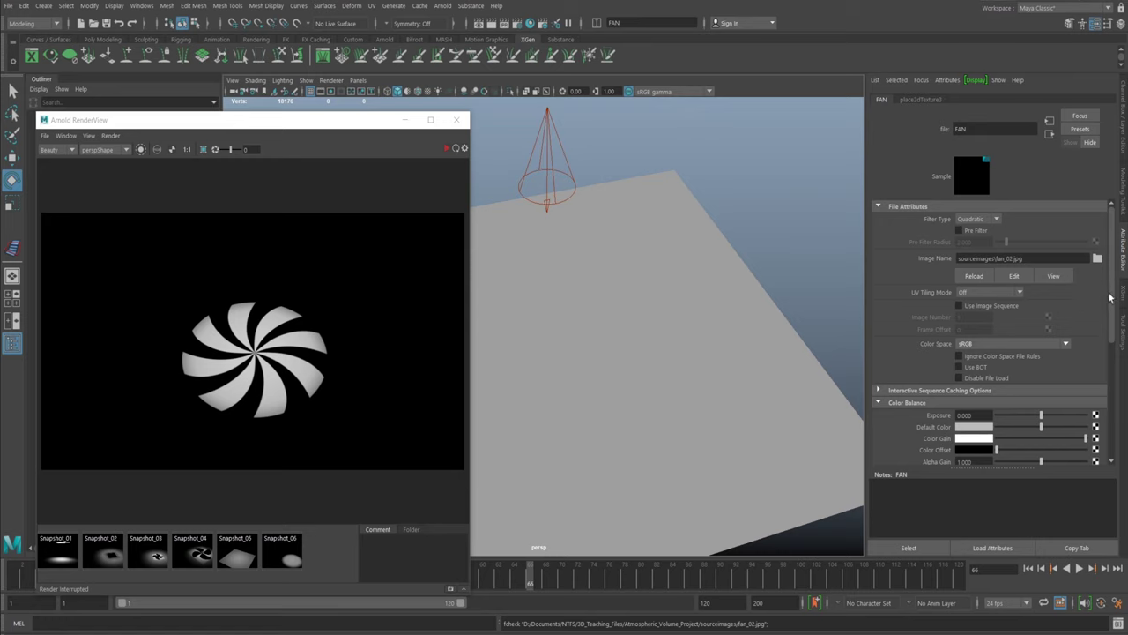
# Step: Turn on Invert for the FAN texture and check the inverted pattern in a live Arnold render
pyautogui.scroll(-5, 951, 356)
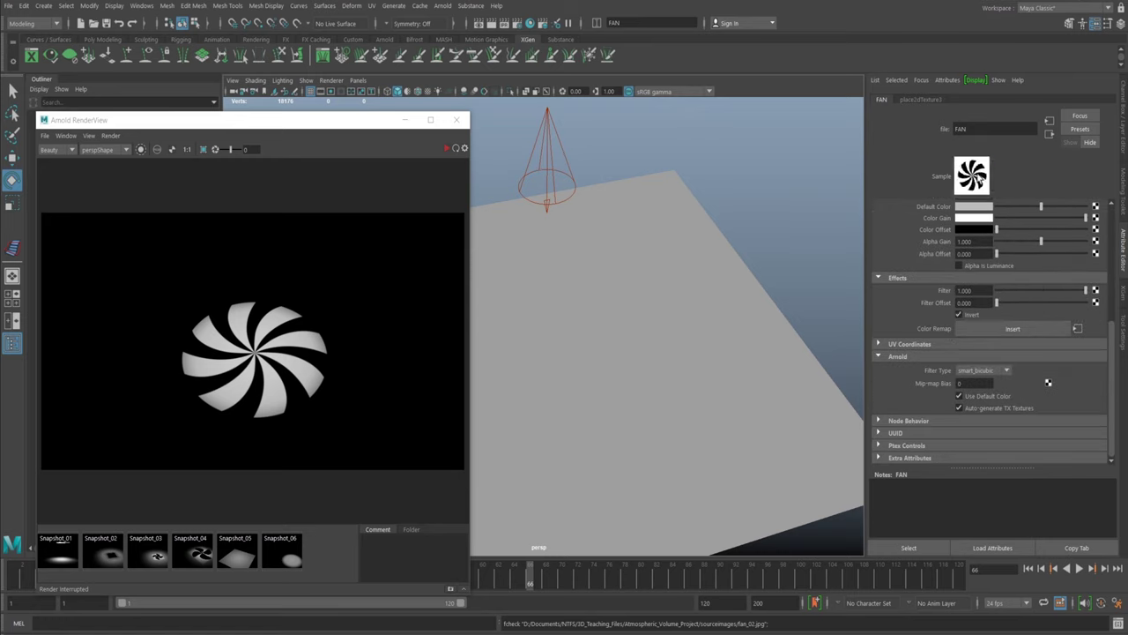
pyautogui.click(447, 150)
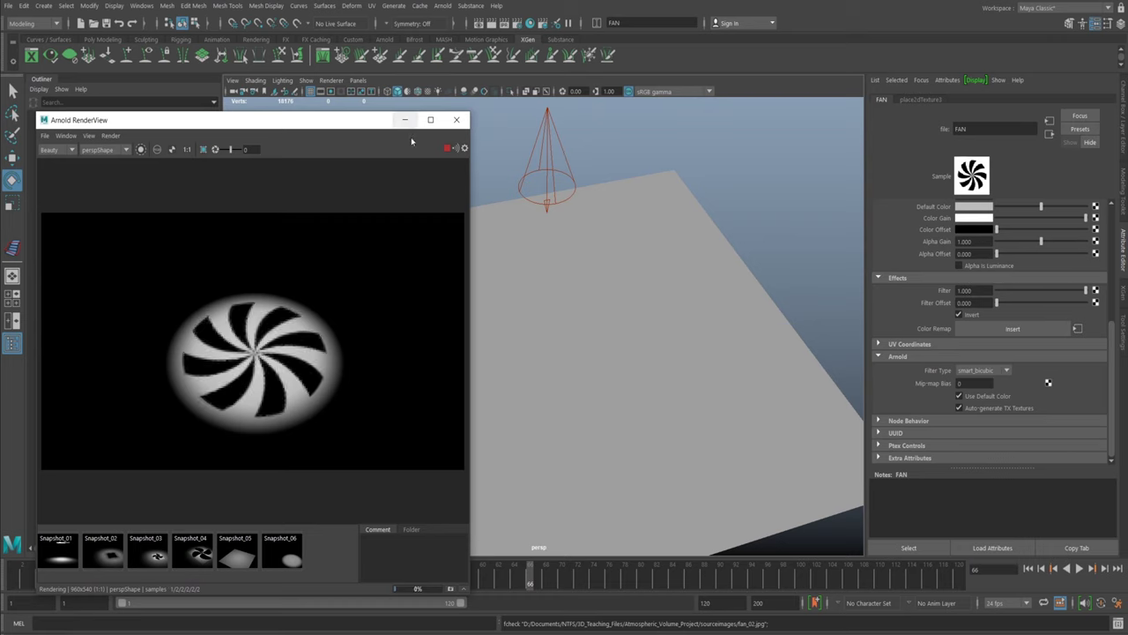
pyautogui.click(446, 149)
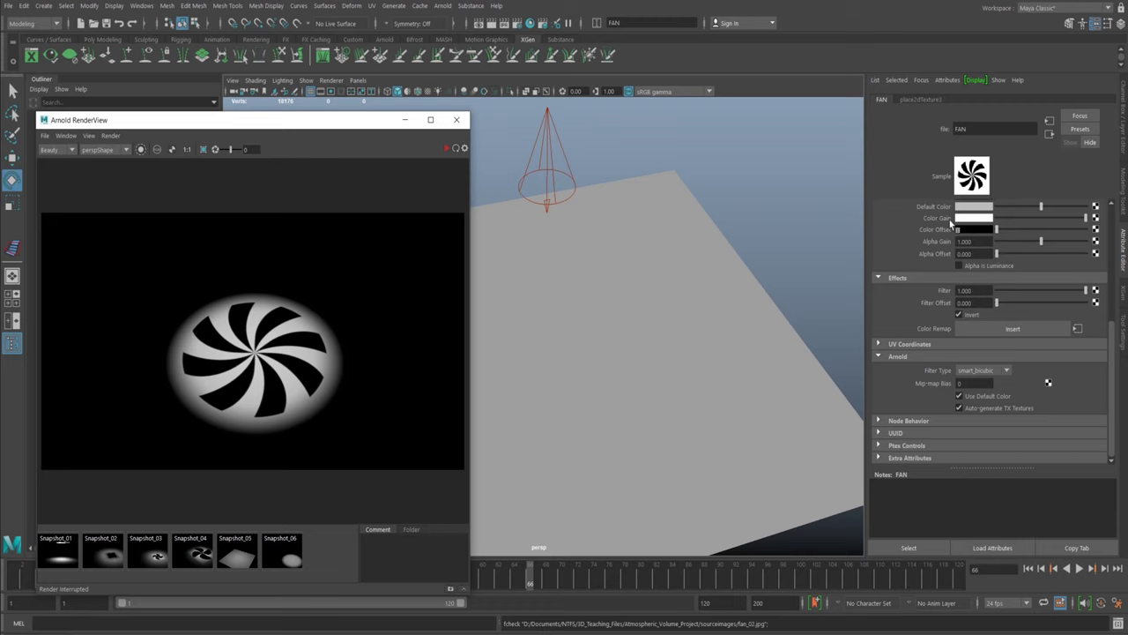
pyautogui.click(959, 314)
# Step: Return to the aiGobo2 filter's attributes and restart the live Arnold render
pyautogui.scroll(5, 1113, 345)
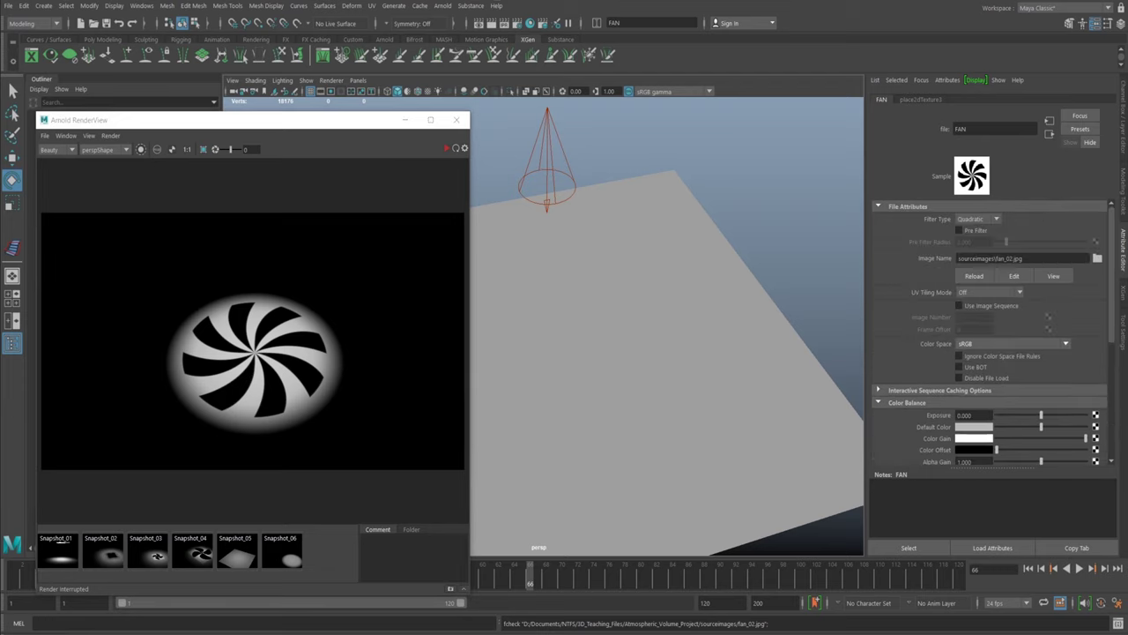
pyautogui.moveTo(1112, 224); pyautogui.dragTo(1117, 193)
pyautogui.click(1050, 134)
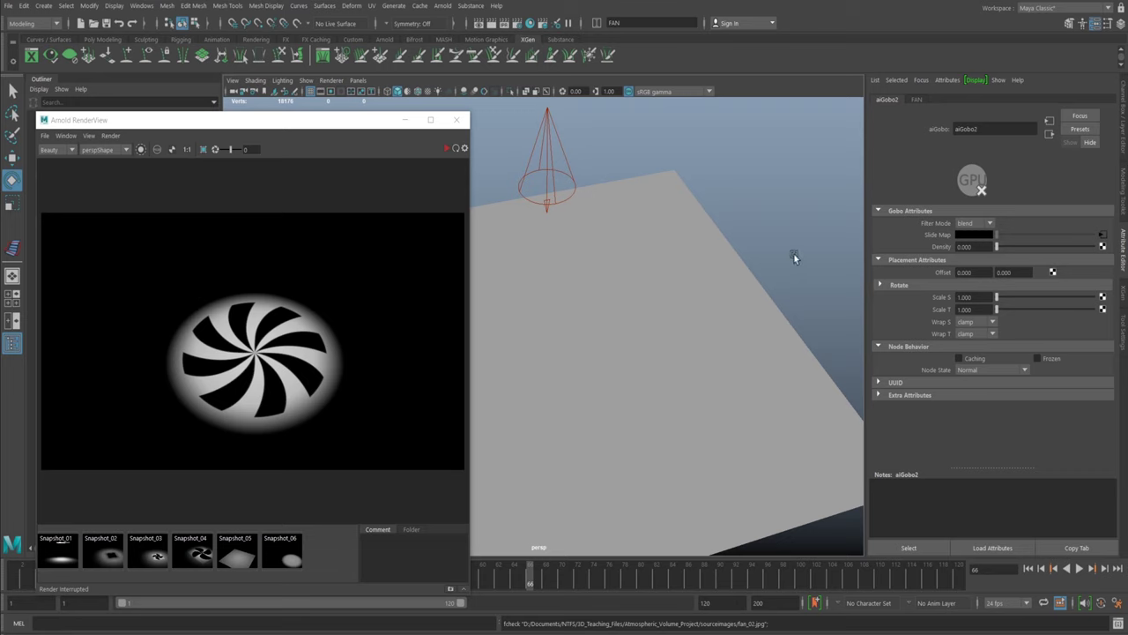
pyautogui.click(446, 149)
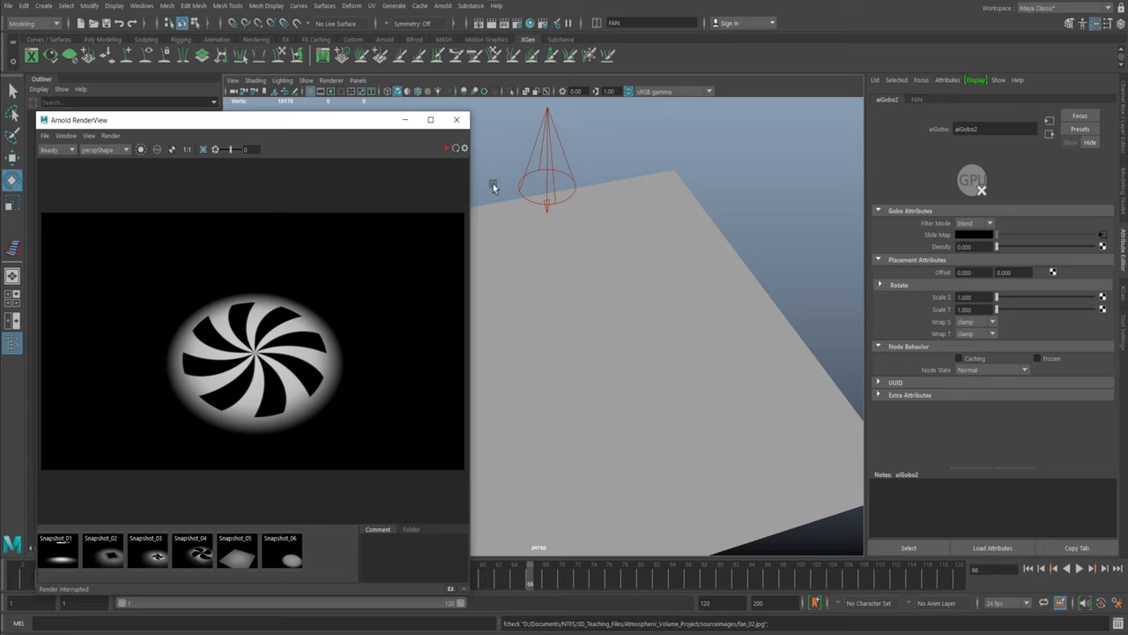
pyautogui.click(447, 149)
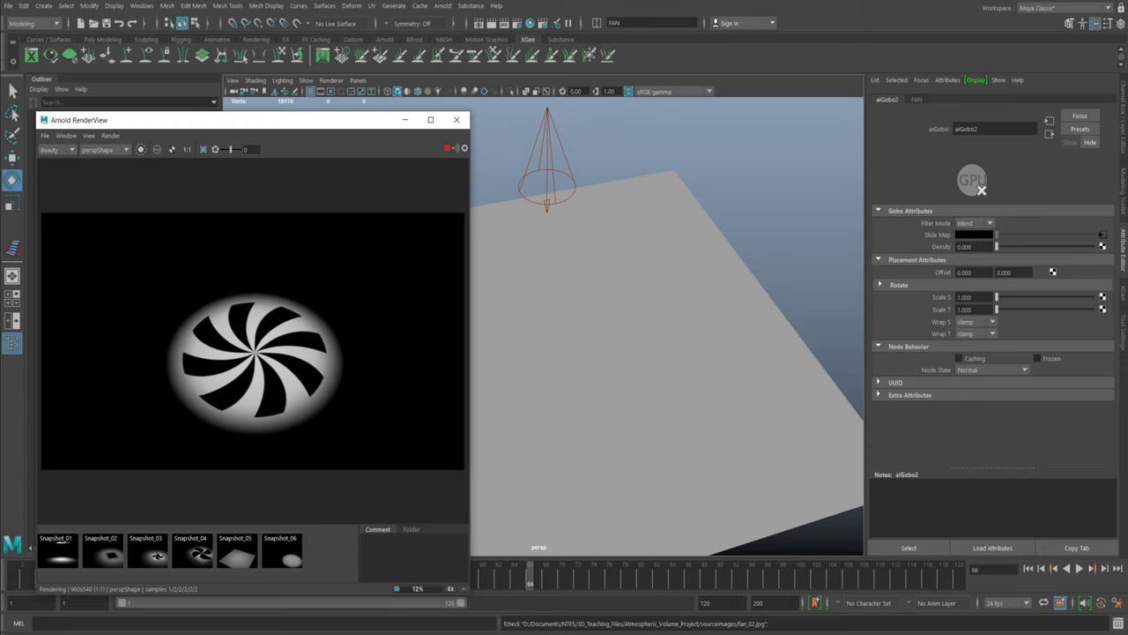
# Step: Test the gobo filter's density at 1, 0.01 and 0.02 in the live render
pyautogui.moveTo(975, 247); pyautogui.dragTo(894, 268)
pyautogui.write('1')
pyautogui.press('Return')
pyautogui.write('.')
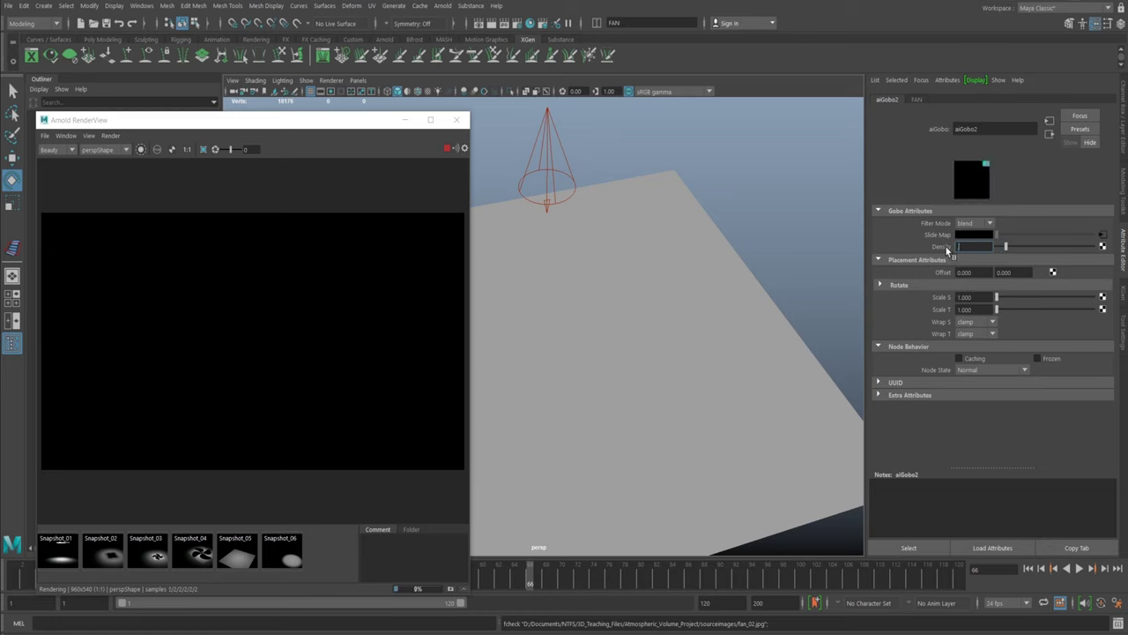
pyautogui.write('01')
pyautogui.press('Return')
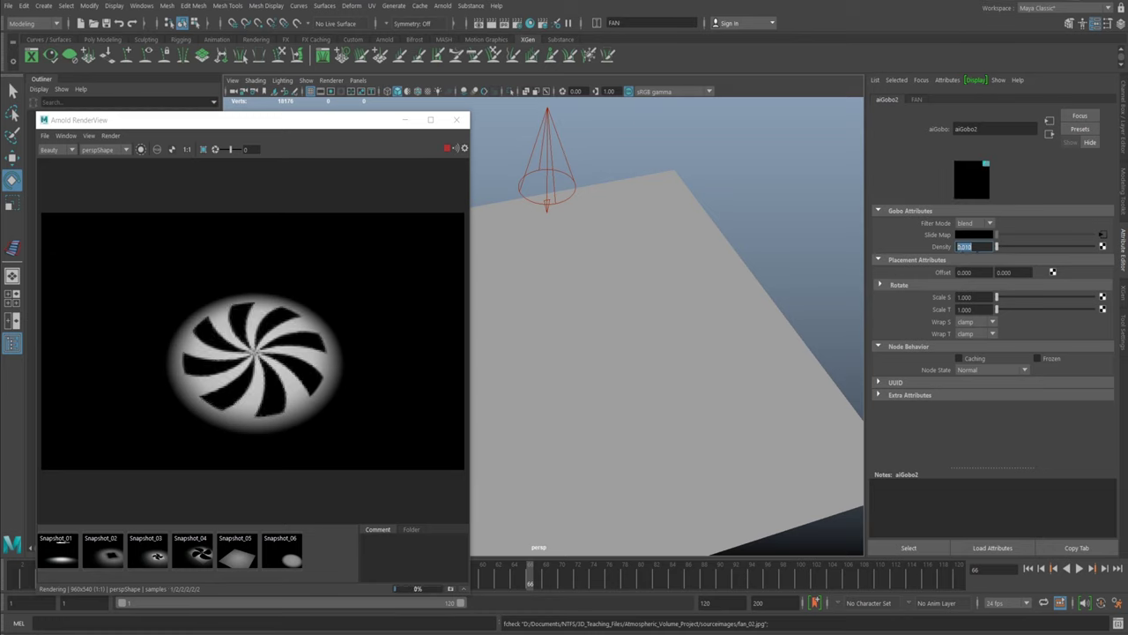
pyautogui.write('.0')
pyautogui.write('.025')
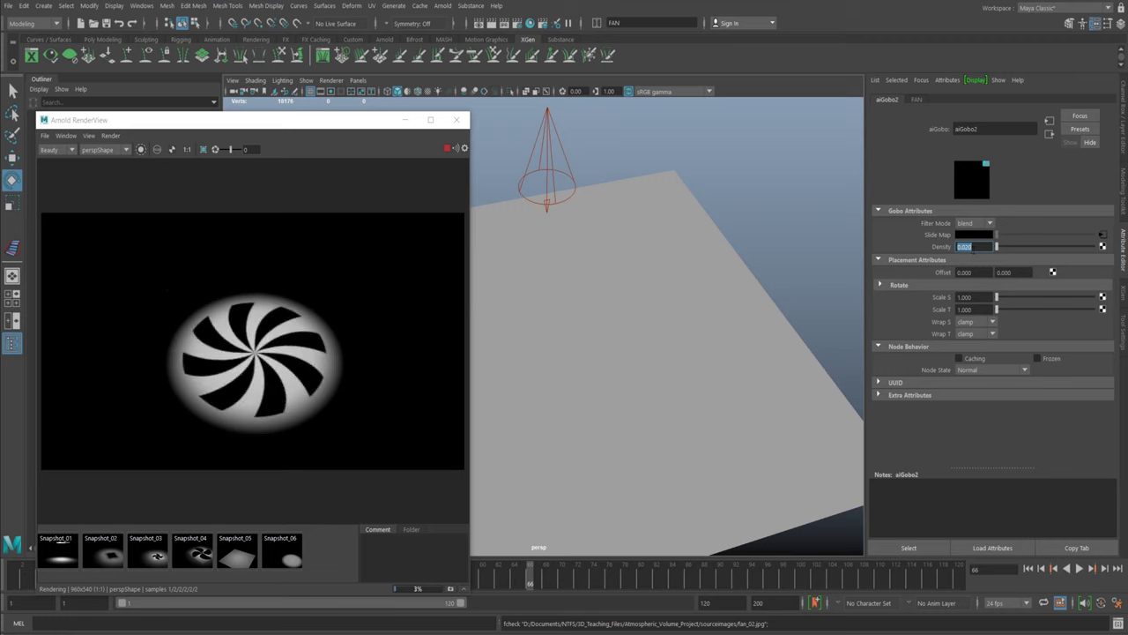
pyautogui.press('Return')
# Step: Raise the gobo filter's density through 0.05 to 0.5 while comparing the rendered brightness
pyautogui.moveTo(969, 247); pyautogui.dragTo(975, 247)
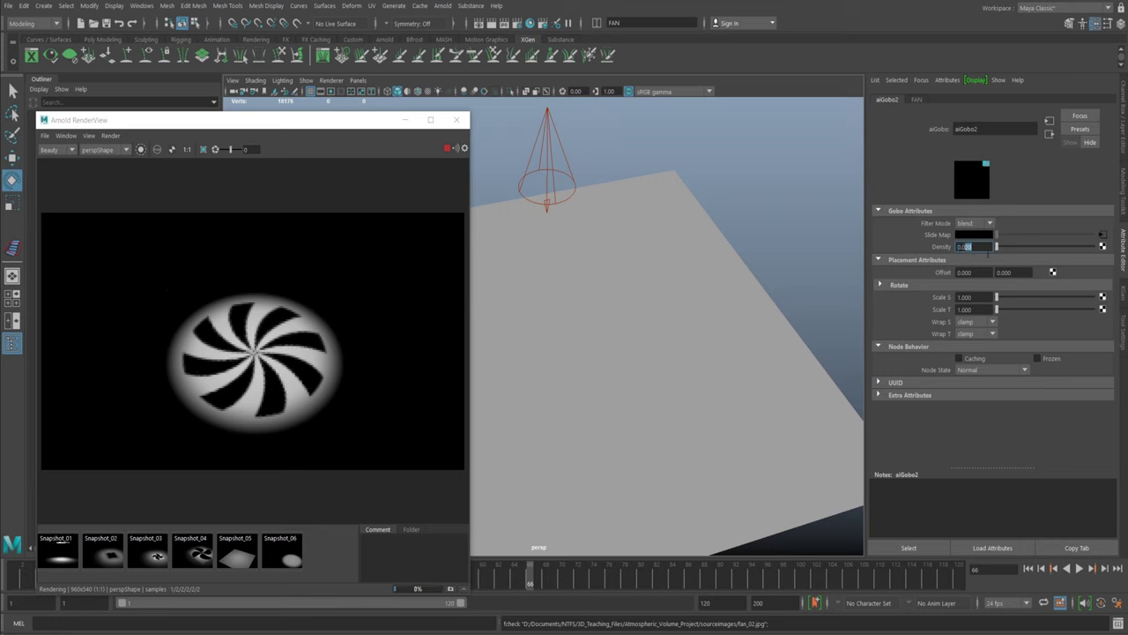
pyautogui.write('5')
pyautogui.press('Return')
pyautogui.click(970, 247)
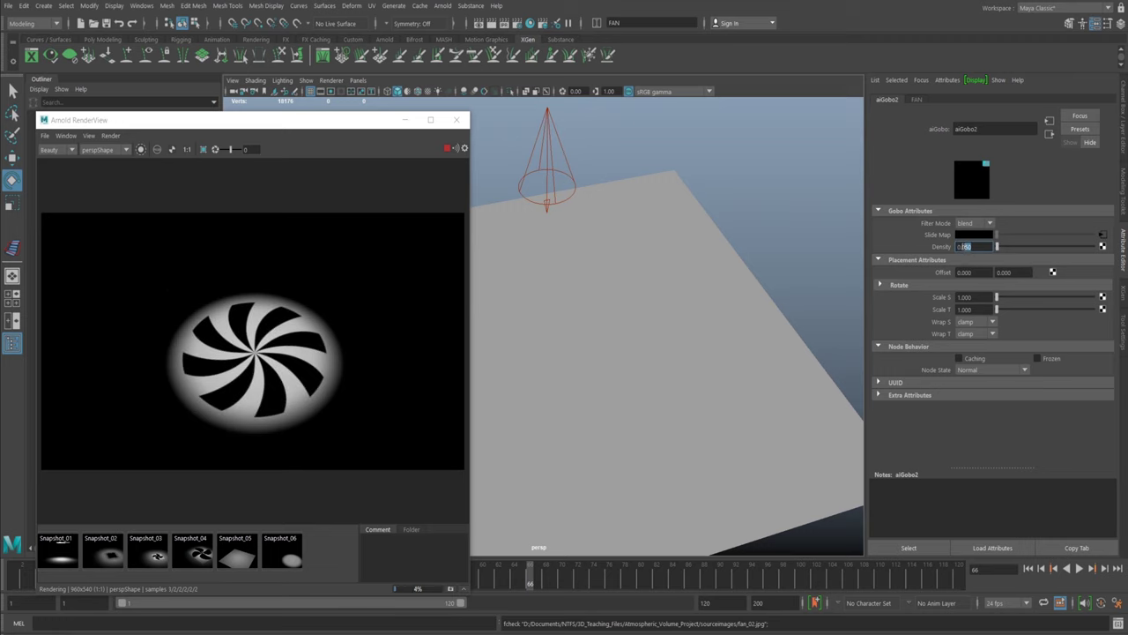
pyautogui.write('0.1')
pyautogui.press('Return')
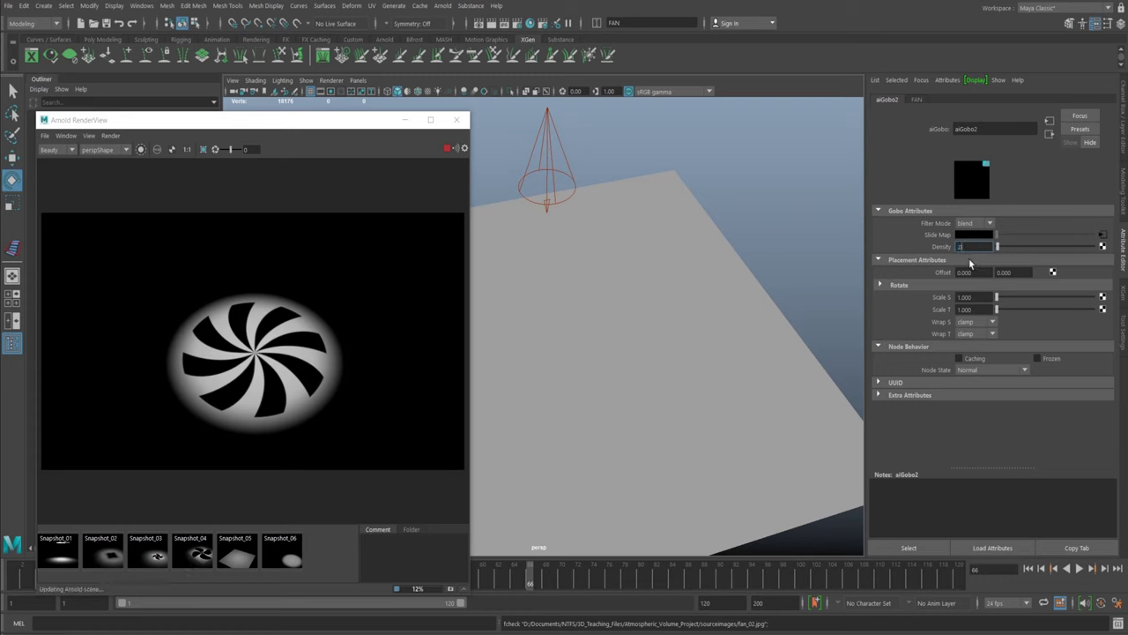
pyautogui.write('0.02')
pyautogui.press('Return')
pyautogui.write('0.5')
pyautogui.press('Return')
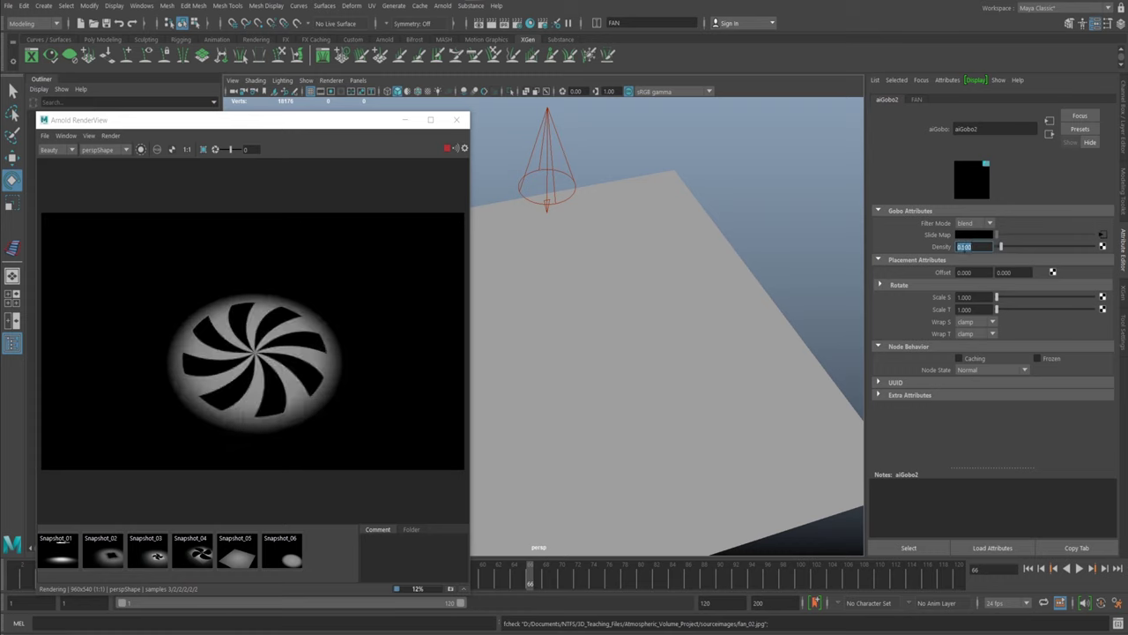
# Step: Try stronger gobo densities of 1 and 8, return to 0.8, and stop the live render
pyautogui.write('0')
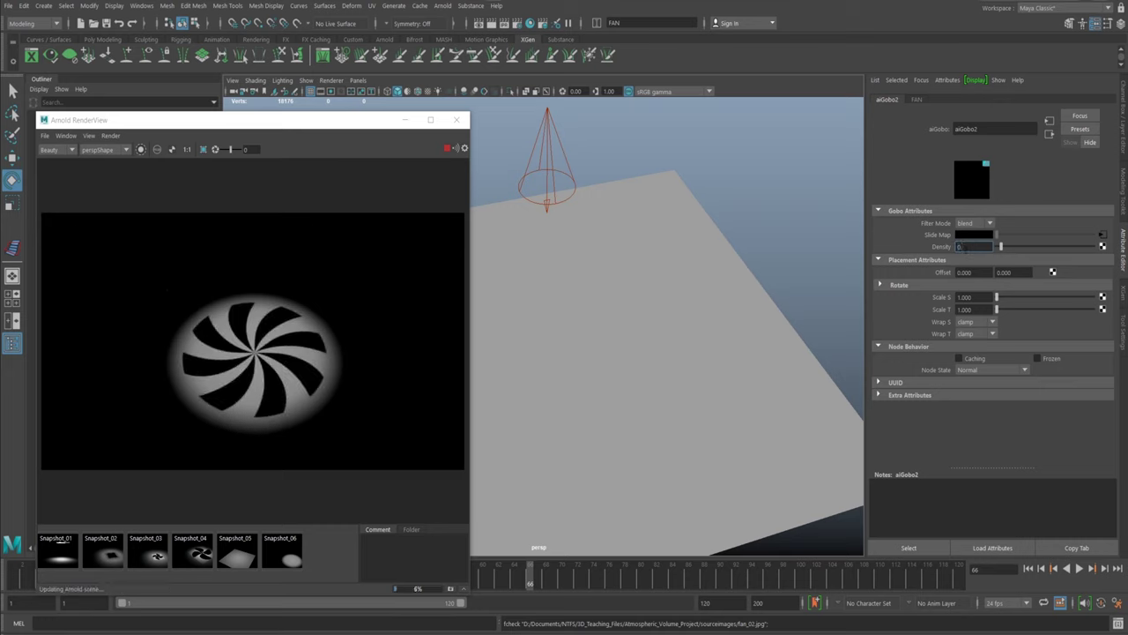
pyautogui.write('.6')
pyautogui.press('Return')
pyautogui.write('1')
pyautogui.press('Return')
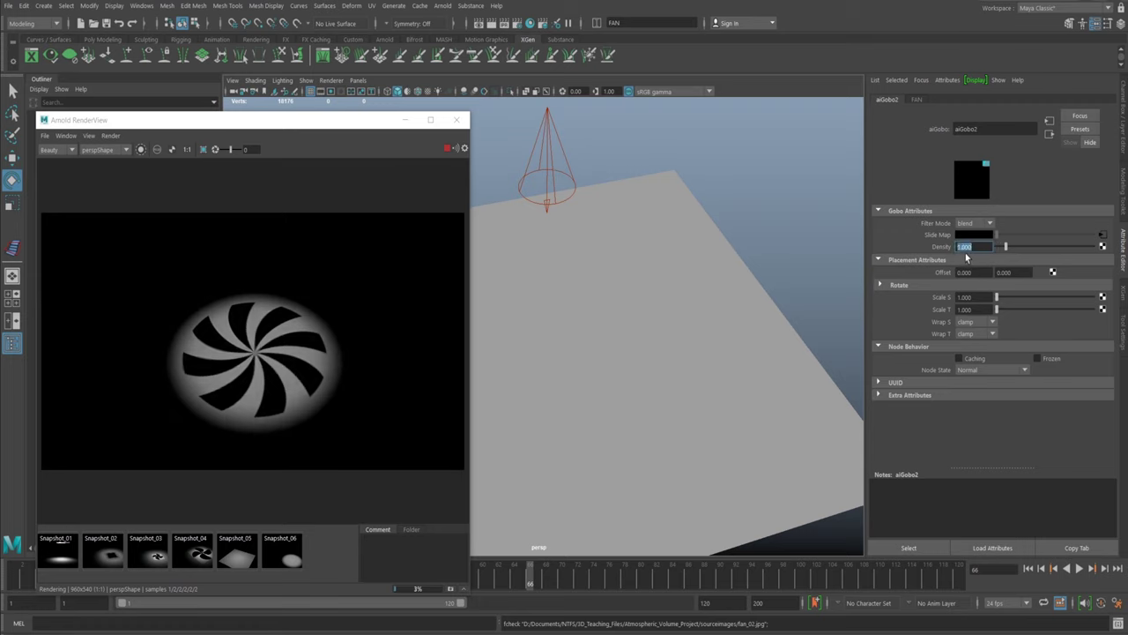
pyautogui.write('8')
pyautogui.press('Return')
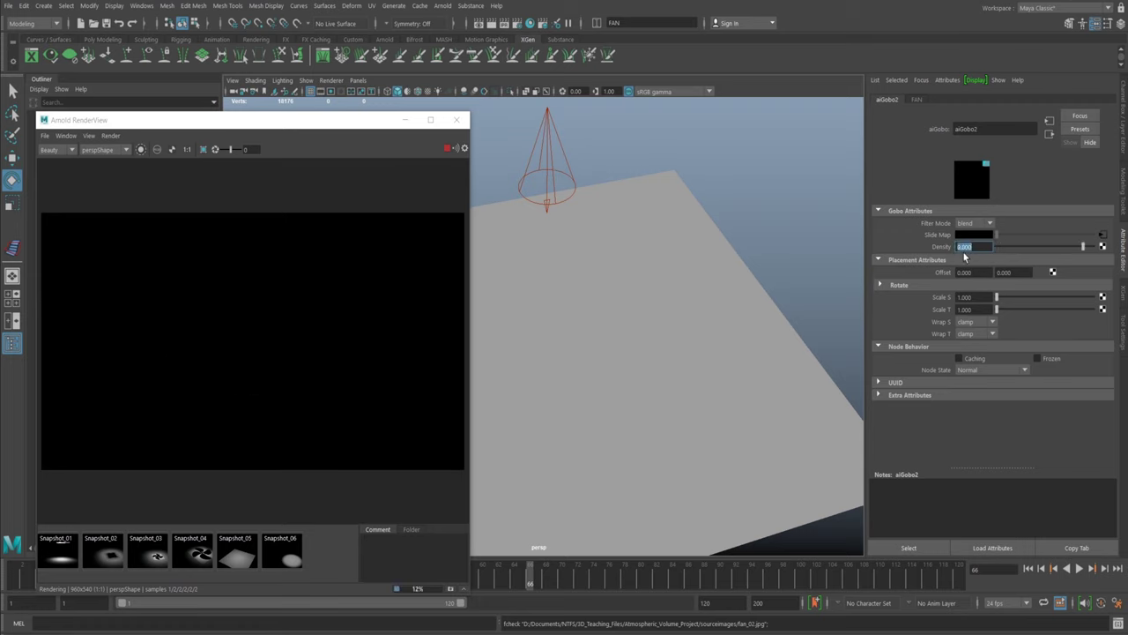
pyautogui.write('.8')
pyautogui.press('Return')
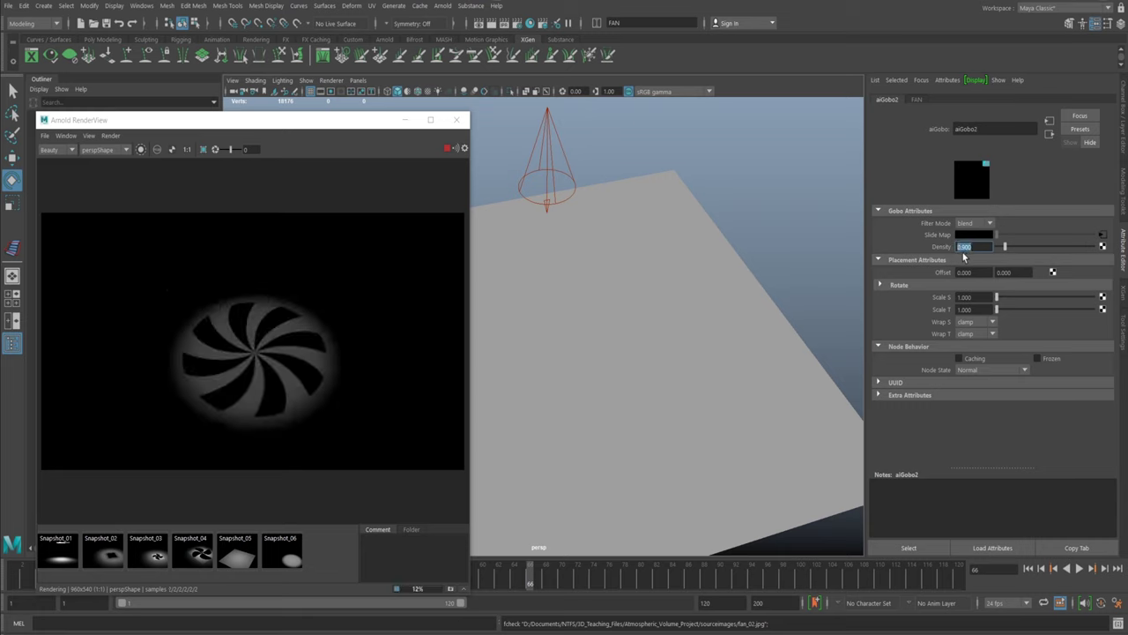
pyautogui.write('.6')
pyautogui.press('Return')
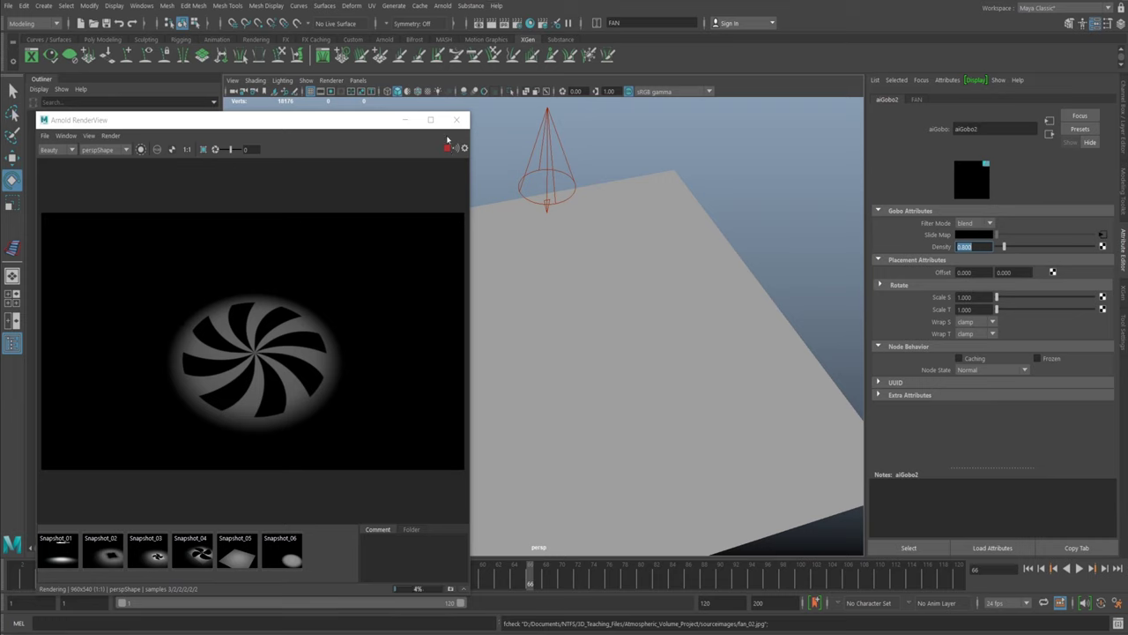
pyautogui.click(447, 148)
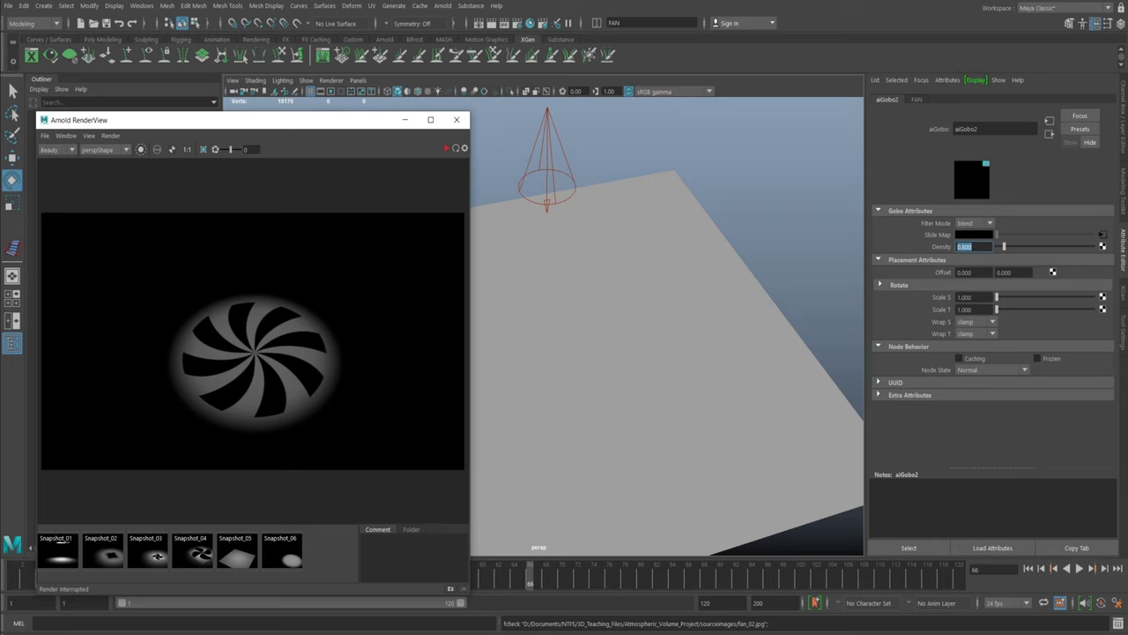
# Step: Reset the gobo filter's density to 0 and refresh the Arnold render
pyautogui.doubleClick(975, 246)
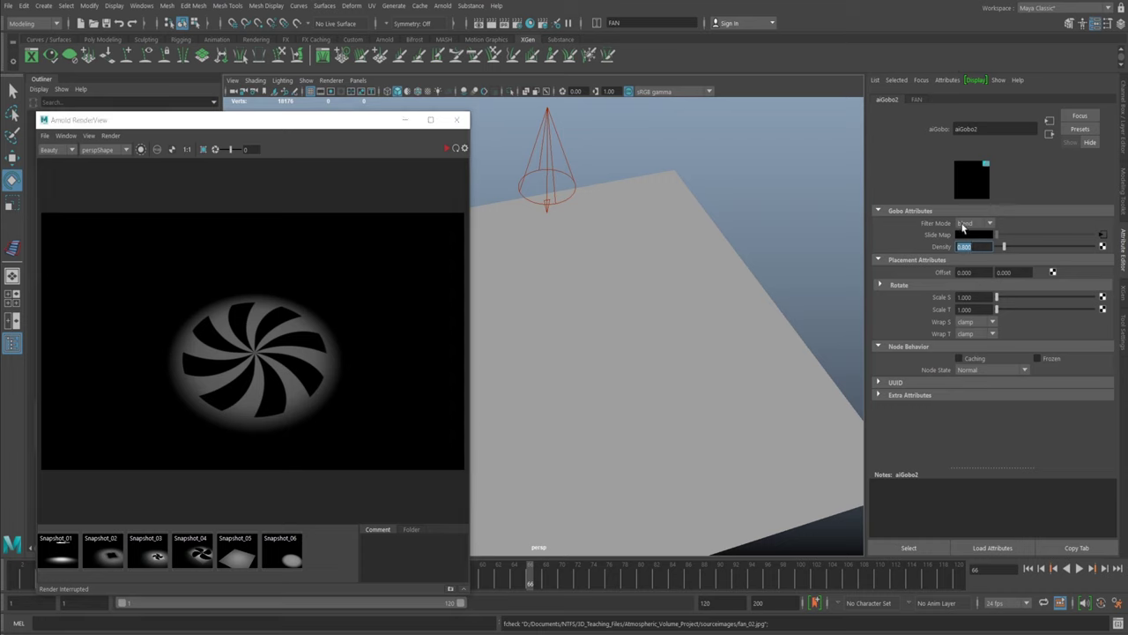
pyautogui.write('0')
pyautogui.press('Return')
pyautogui.click(446, 148)
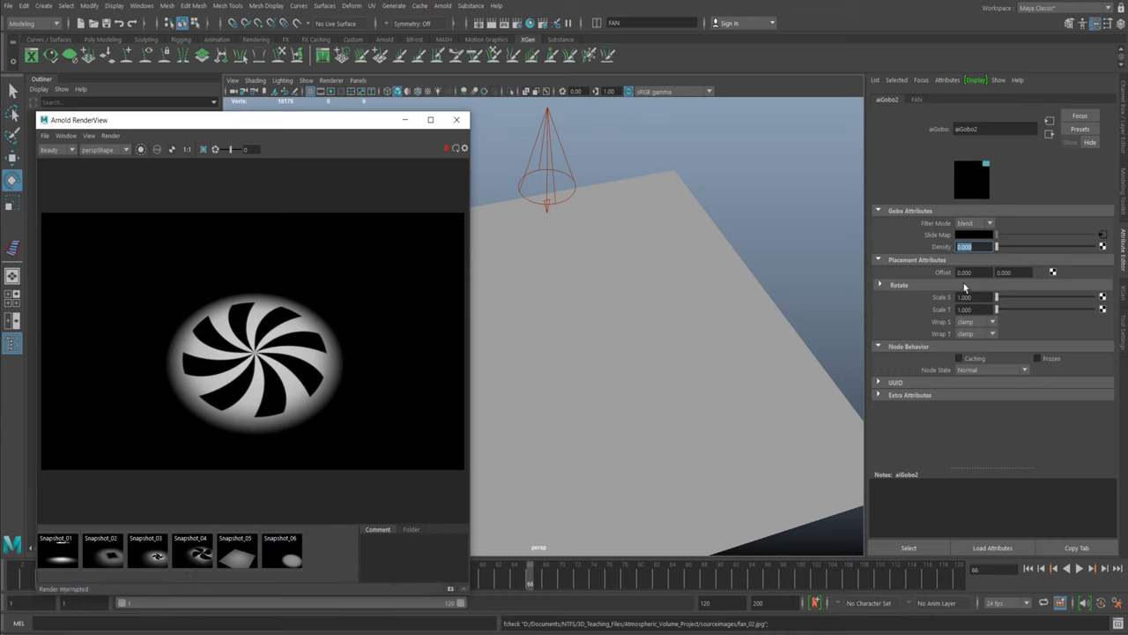
# Step: Select the spot light above the plane and reposition the render window to uncover the timeline
pyautogui.keyDown('alt'); pyautogui.moveTo(577, 297); pyautogui.dragTo(646, 229); pyautogui.keyUp('alt')
pyautogui.click(656, 218)
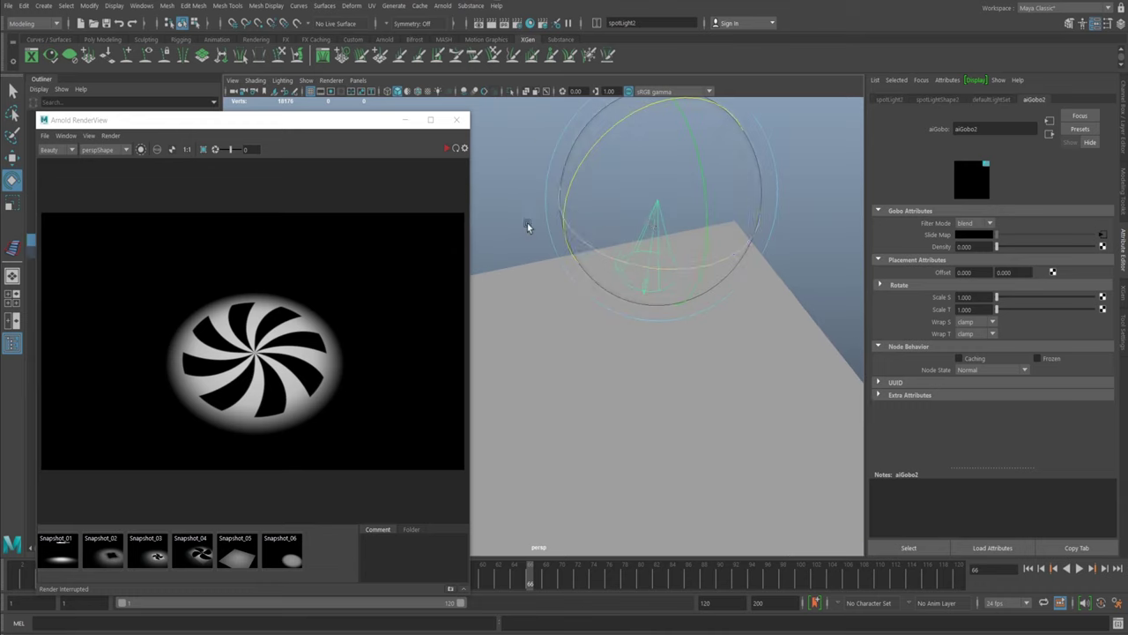
pyautogui.keyDown('alt'); pyautogui.moveTo(527, 223); pyautogui.dragTo(556, 200); pyautogui.keyUp('alt')
pyautogui.keyDown('alt'); pyautogui.moveTo(556, 201); pyautogui.dragTo(499, 220, button='right'); pyautogui.keyUp('alt')
pyautogui.keyDown('alt'); pyautogui.moveTo(499, 220); pyautogui.dragTo(574, 229); pyautogui.keyUp('alt')
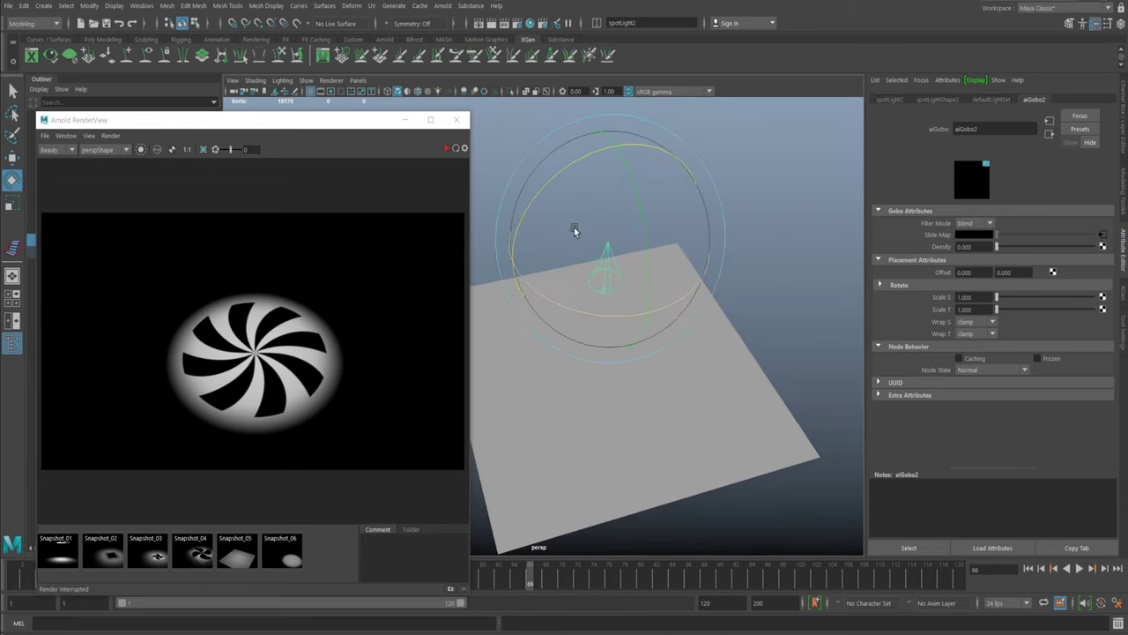
pyautogui.moveTo(296, 128); pyautogui.dragTo(299, 77)
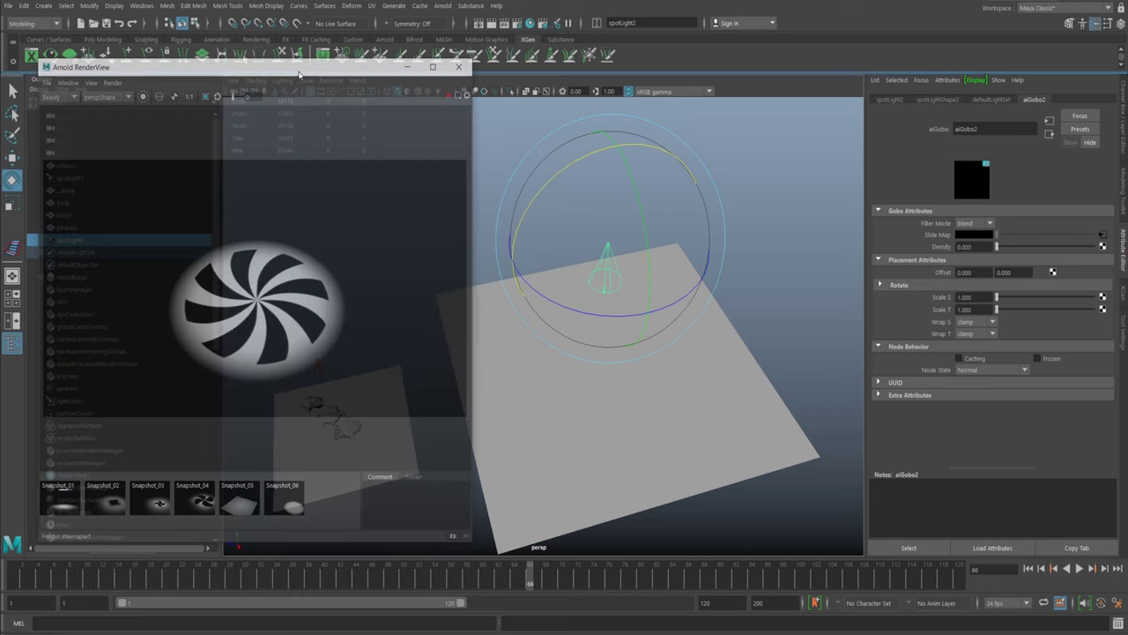
pyautogui.keyDown('alt'); pyautogui.moveTo(701, 255); pyautogui.dragTo(664, 295); pyautogui.keyUp('alt')
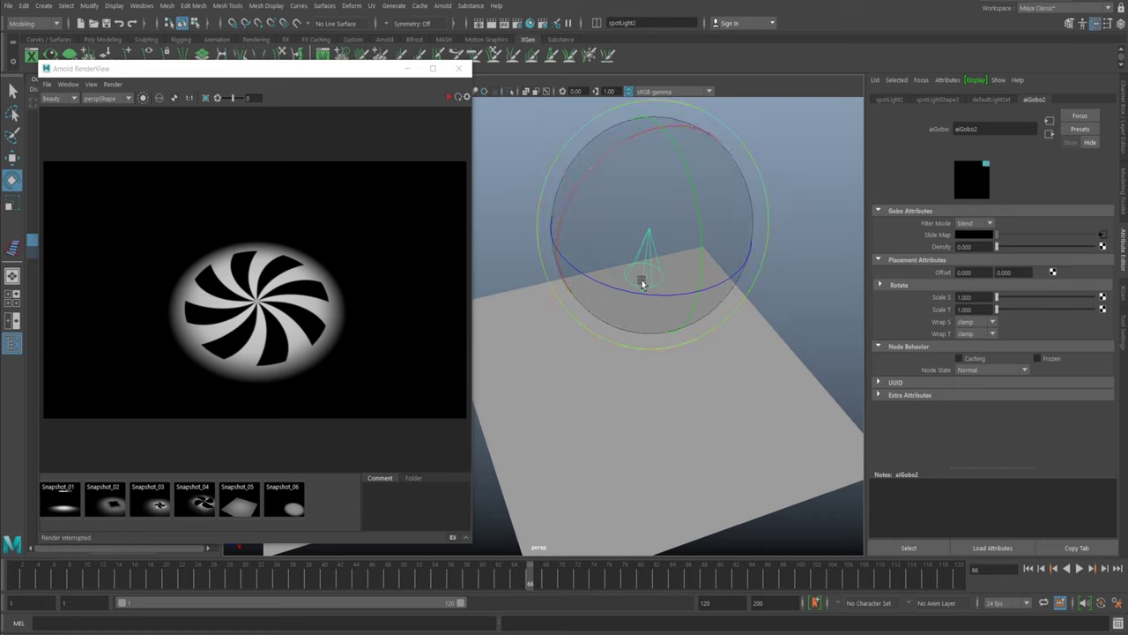
# Step: Animate the spot light spinning about its Z axis, with rotation keyframes at frames 1 and 10
pyautogui.press('w')
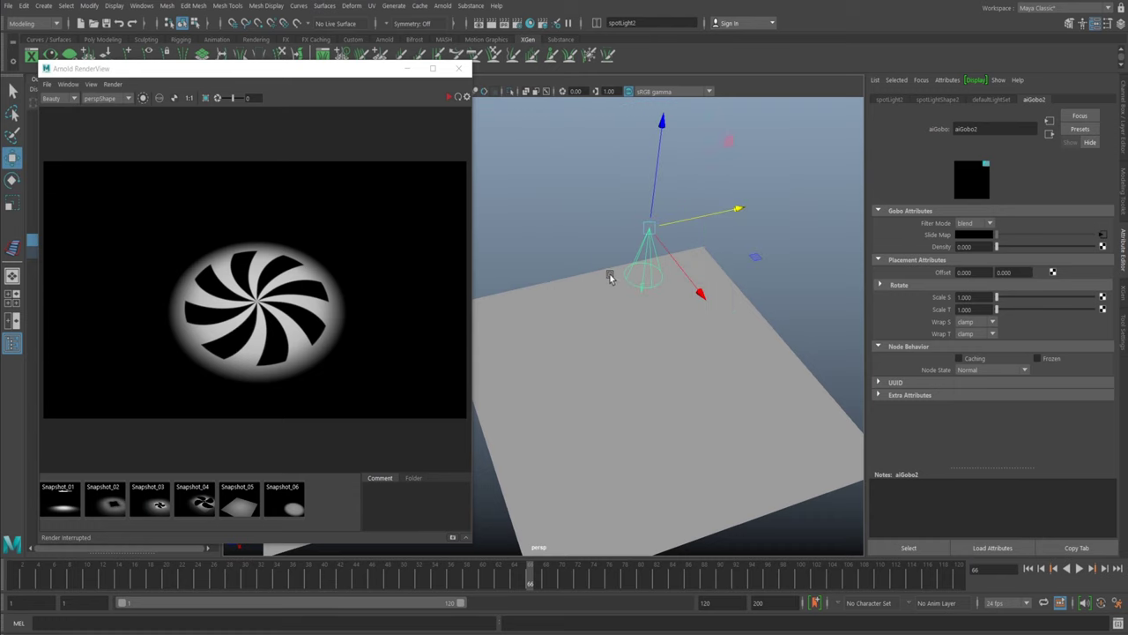
pyautogui.press('e')
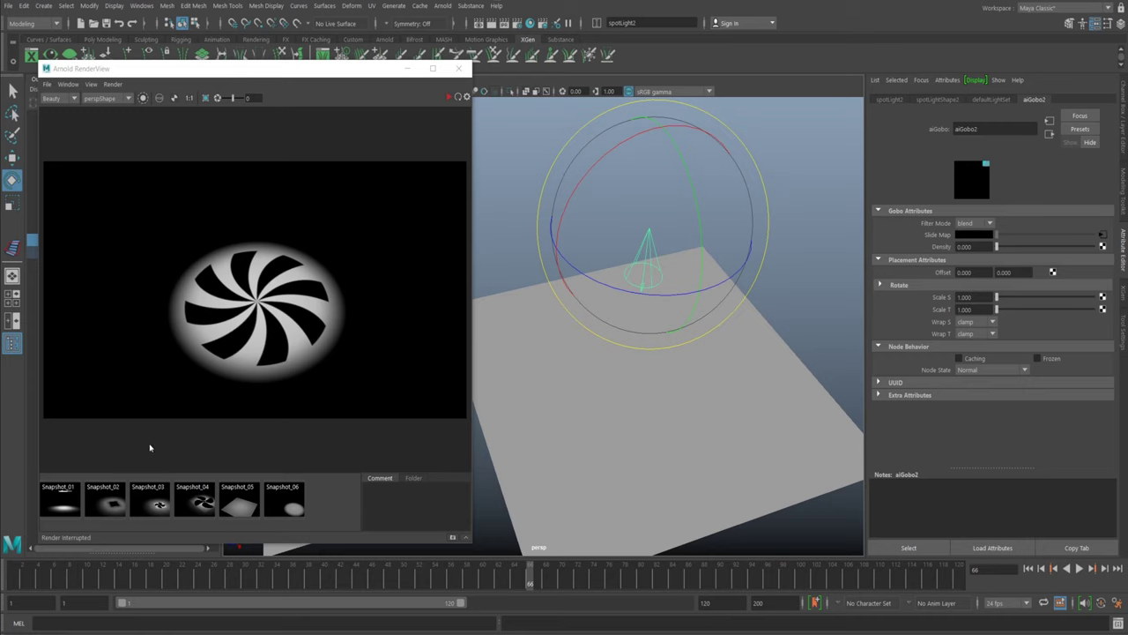
pyautogui.moveTo(37, 583); pyautogui.dragTo(4, 586)
pyautogui.hotkey('alt', 'v')
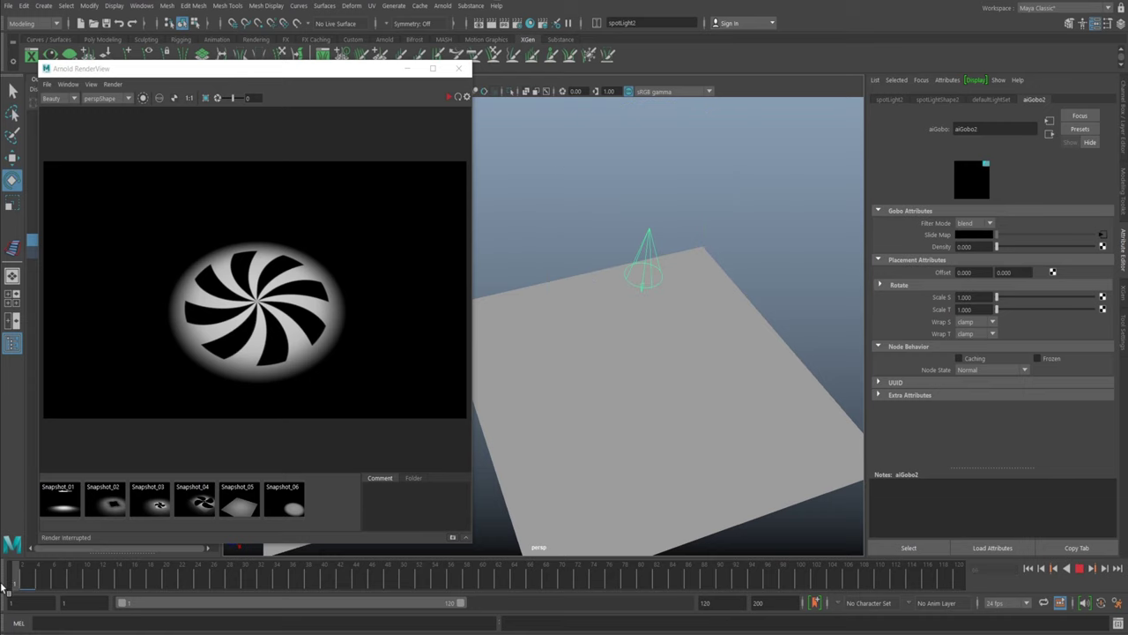
pyautogui.press('Escape')
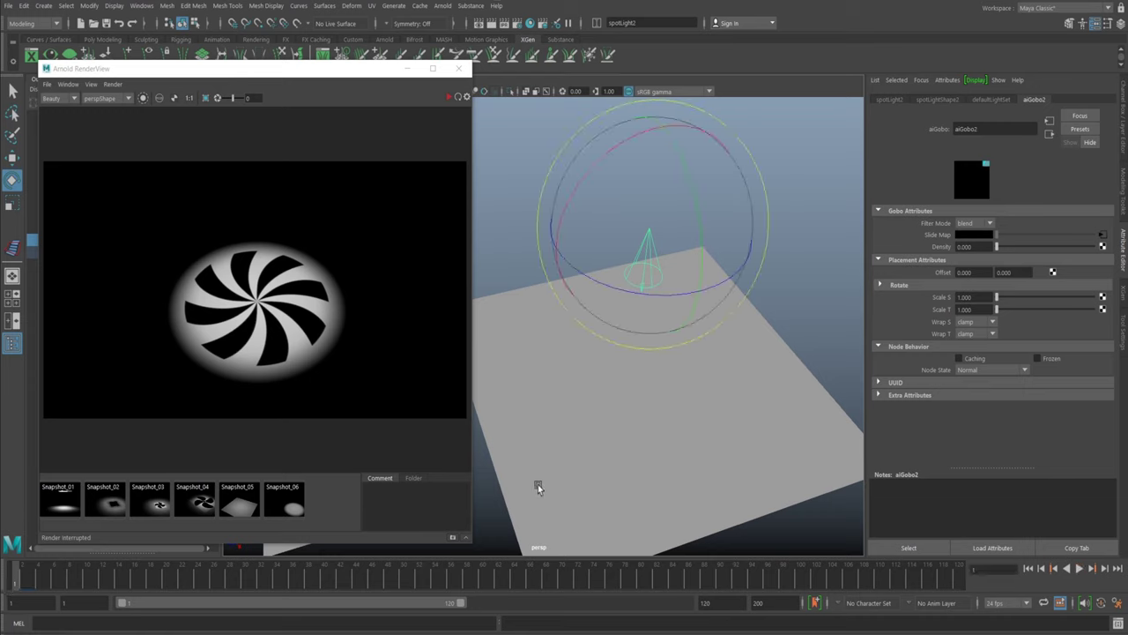
pyautogui.hotkey('alt', 'v')
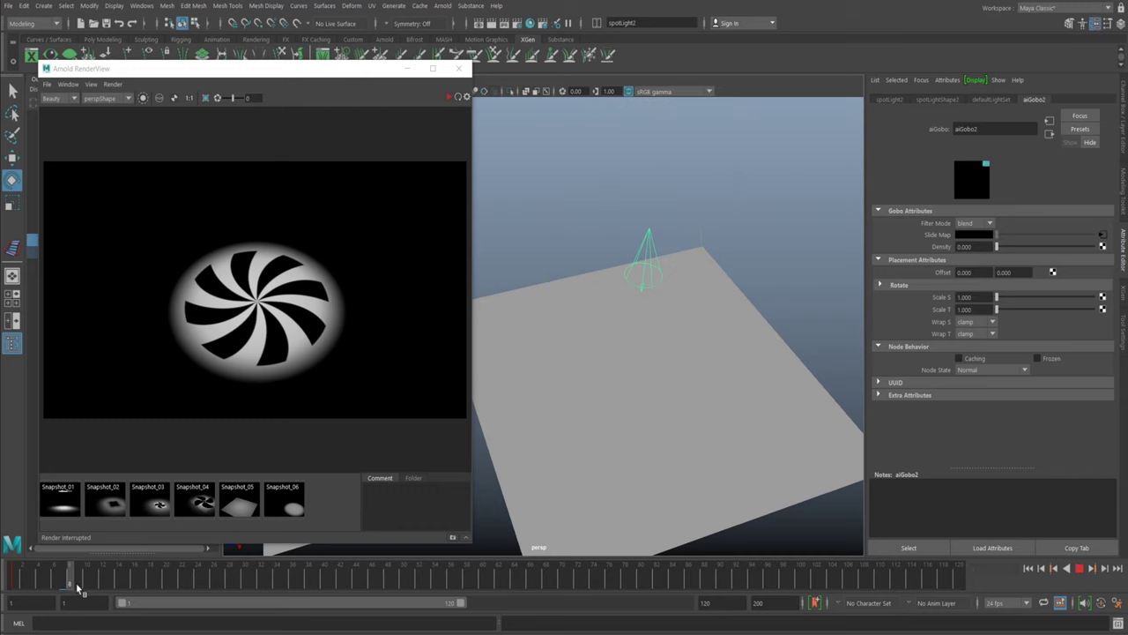
pyautogui.click(89, 589)
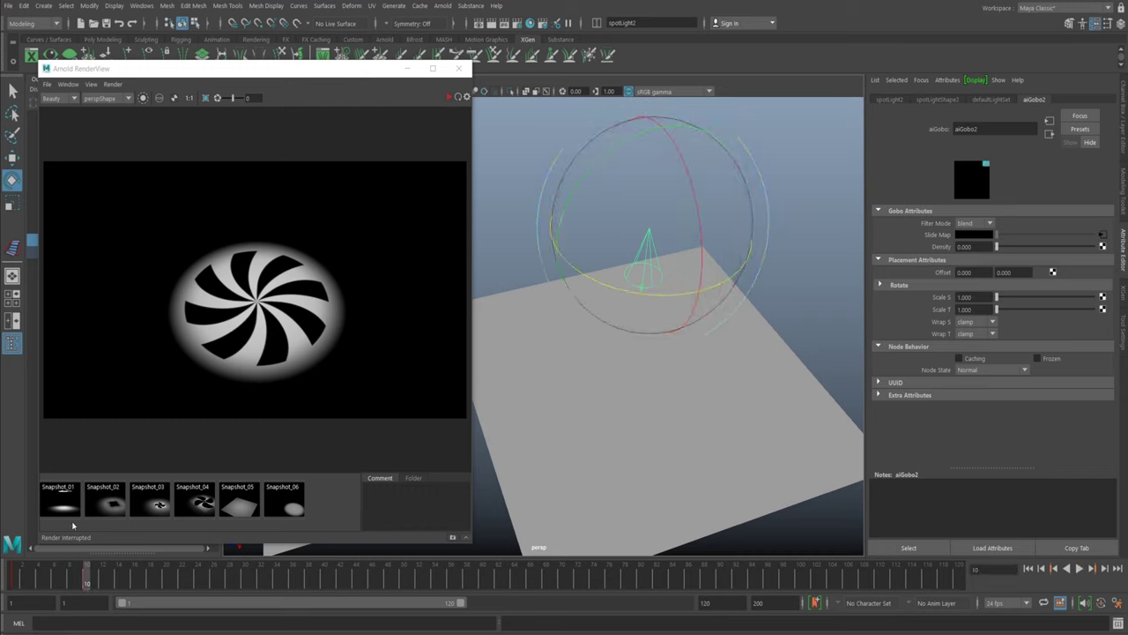
# Step: Scrub back to frame 6, start the live Arnold render, and frame the rotated fan pattern on the plane
pyautogui.moveTo(91, 575); pyautogui.dragTo(55, 575)
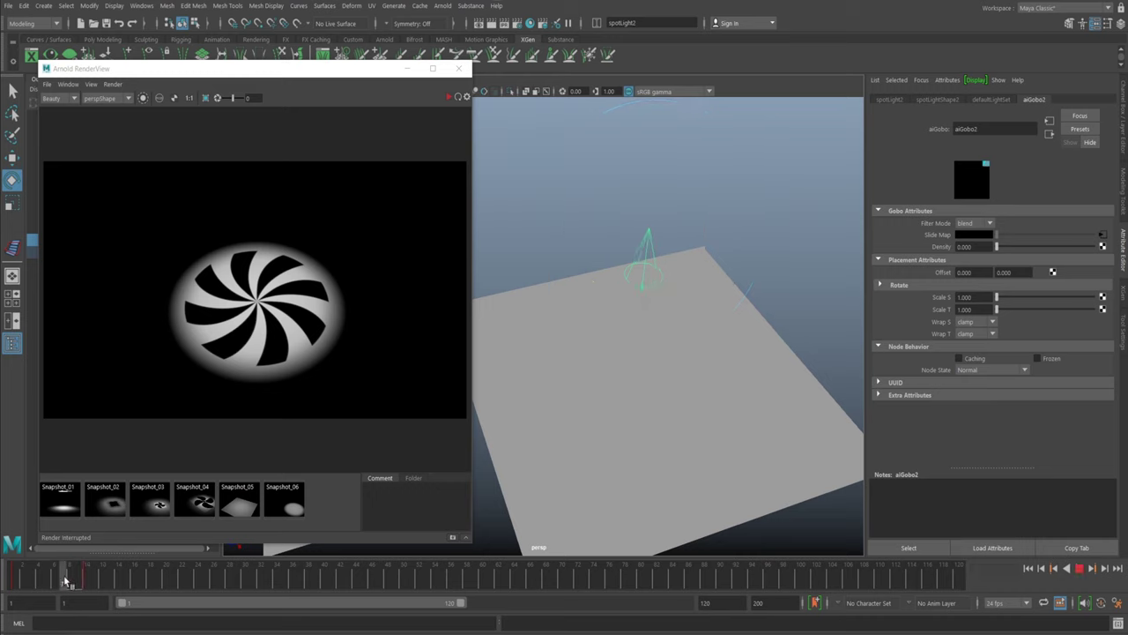
pyautogui.click(458, 97)
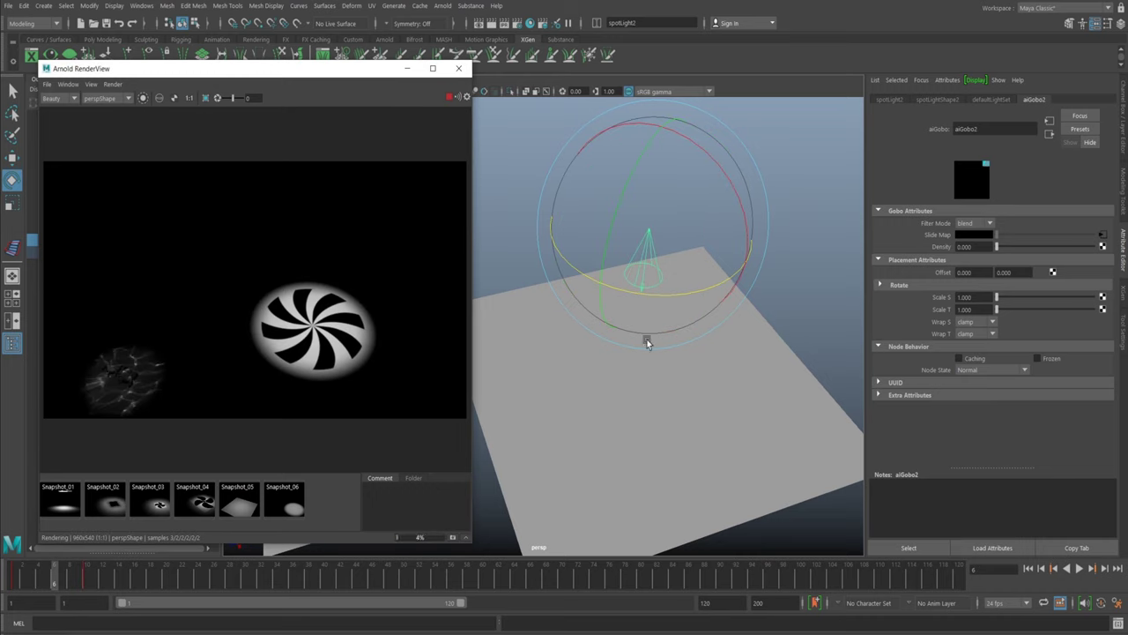
pyautogui.moveTo(647, 343)
pyautogui.keyDown('alt'); pyautogui.mouseDown()
pyautogui.moveTo(647, 330)
pyautogui.moveTo(574, 330)
pyautogui.moveTo(662, 341)
pyautogui.mouseUp(); pyautogui.keyUp('alt')
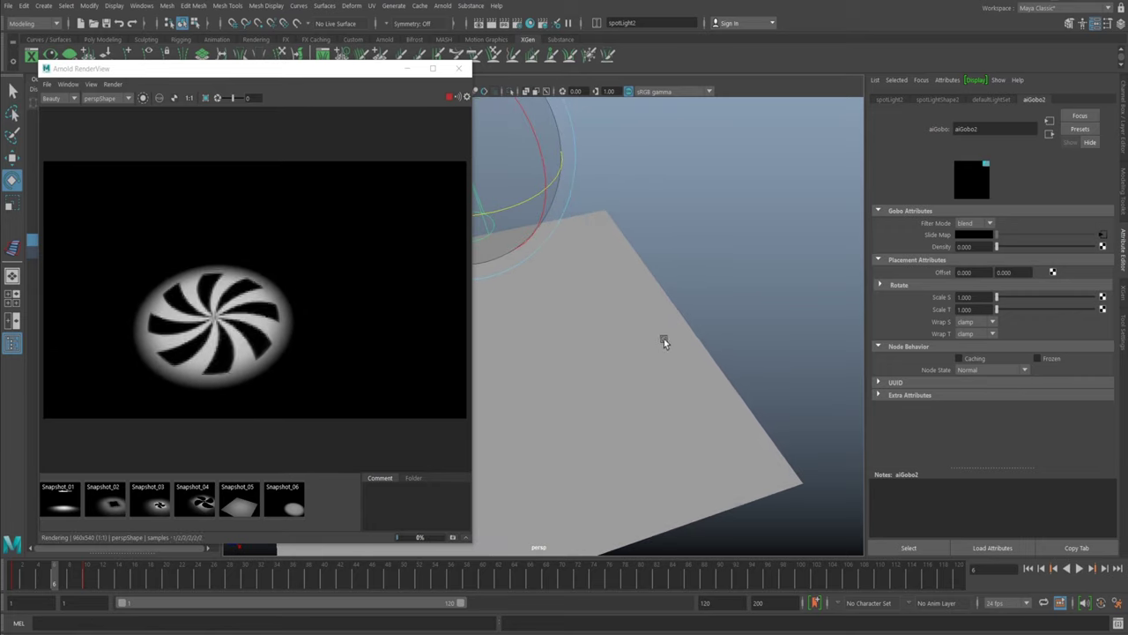
# Step: Preview the spot light's spin by scrubbing and playing the timeline, return to frame 1, and stop the live Arnold render
pyautogui.click(14, 575)
pyautogui.doubleClick(37, 575)
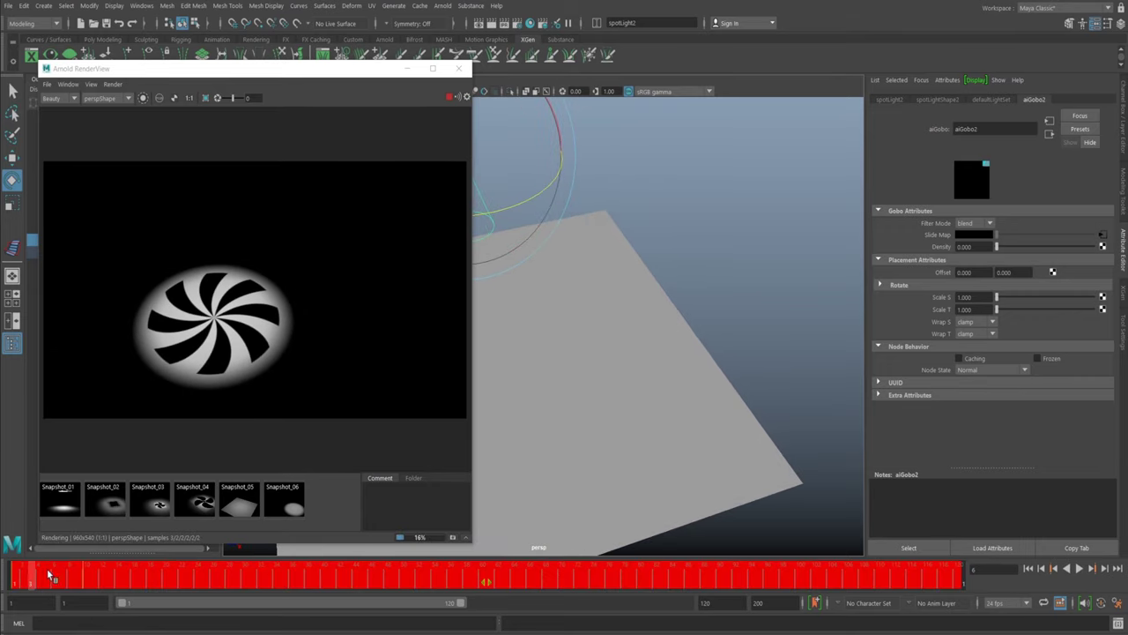
pyautogui.click(51, 574)
pyautogui.moveTo(68, 574); pyautogui.dragTo(19, 577)
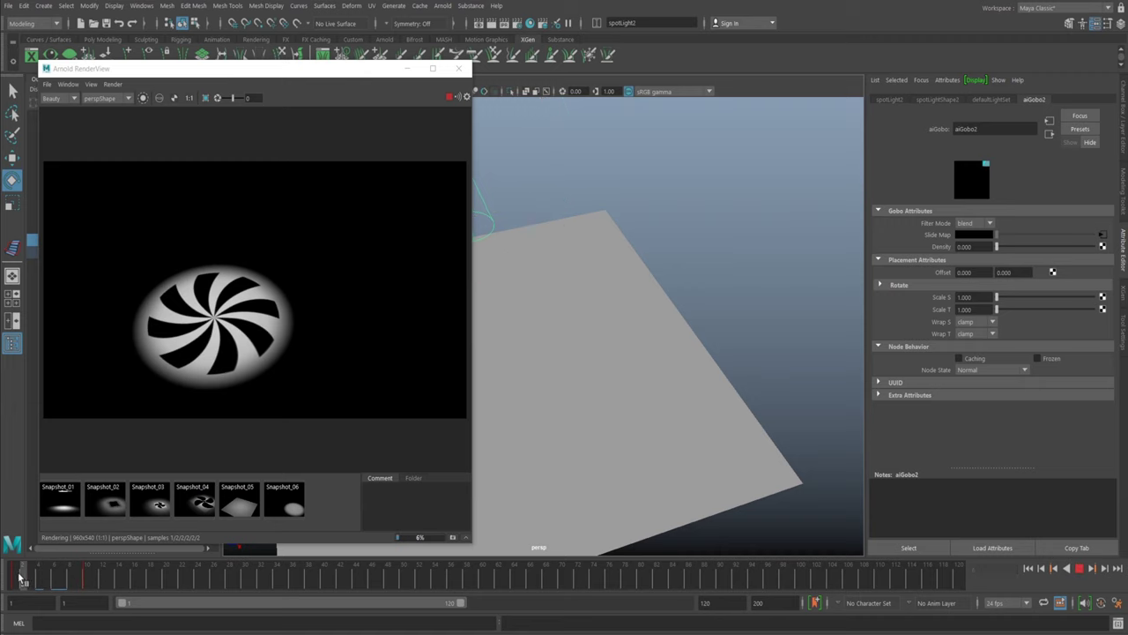
pyautogui.press('Escape')
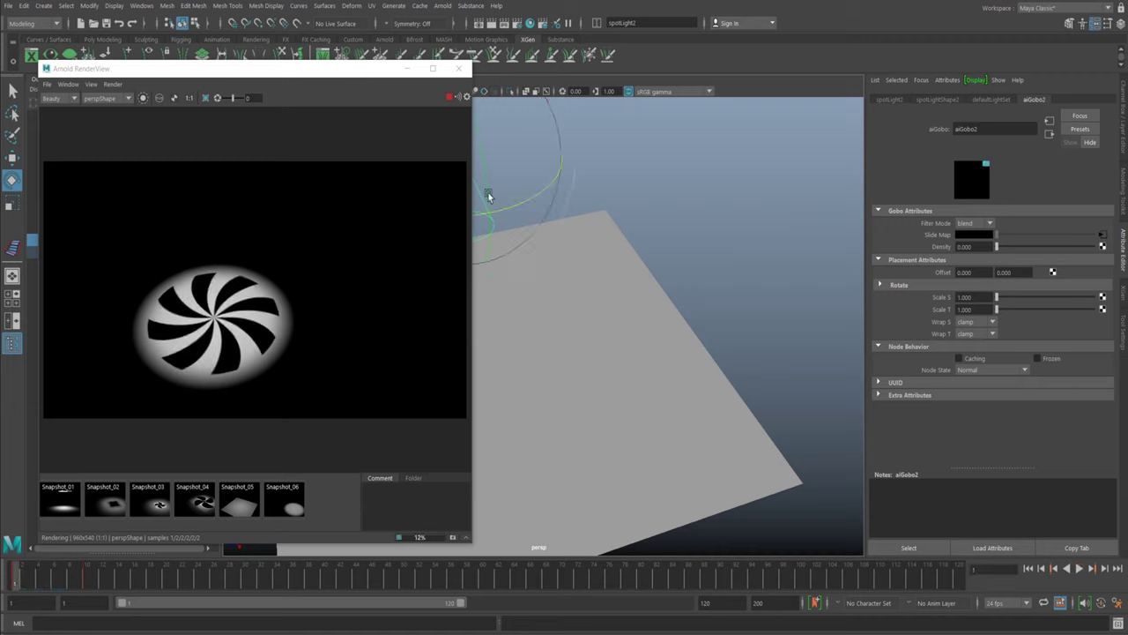
pyautogui.click(450, 98)
# Step: Try the add and replace filter modes on the gobo while the live Arnold render runs
pyautogui.keyDown('alt'); pyautogui.moveTo(629, 347); pyautogui.dragTo(660, 366, button='middle'); pyautogui.keyUp('alt')
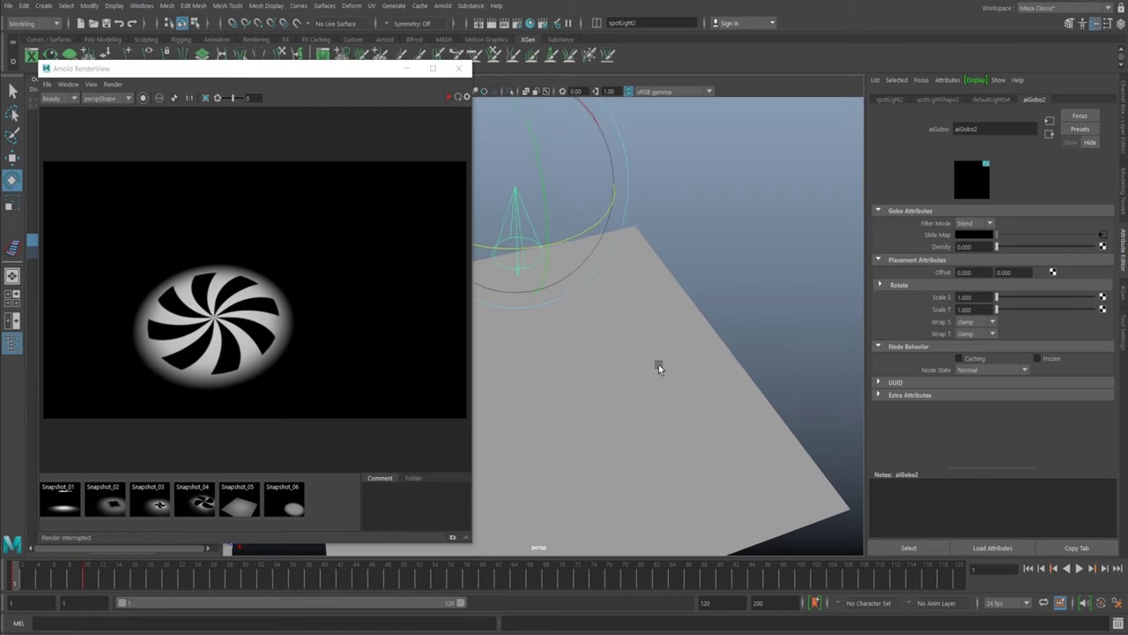
pyautogui.keyDown('alt'); pyautogui.moveTo(658, 368); pyautogui.dragTo(797, 326); pyautogui.keyUp('alt')
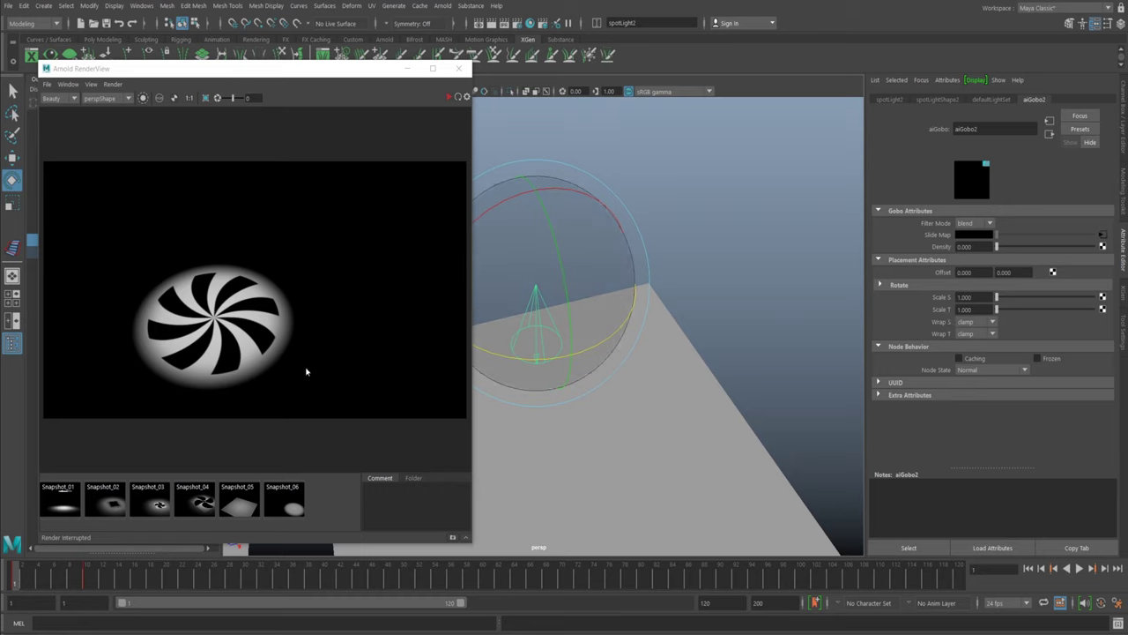
pyautogui.keyDown('alt'); pyautogui.moveTo(689, 315); pyautogui.dragTo(701, 299, button='middle'); pyautogui.keyUp('alt')
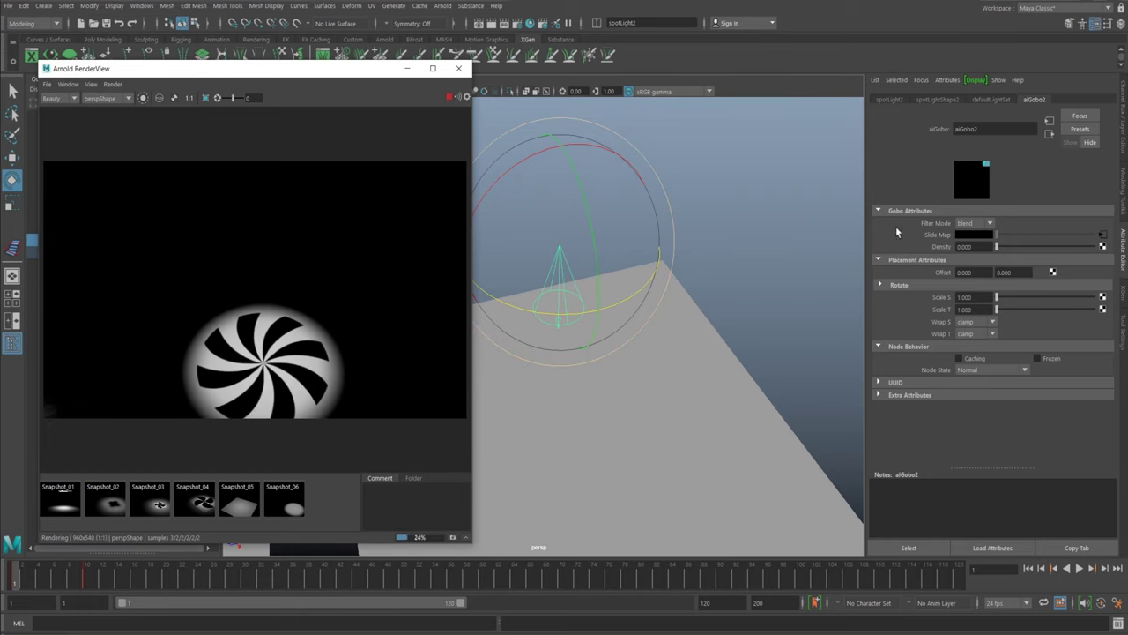
pyautogui.keyDown('alt'); pyautogui.moveTo(718, 294); pyautogui.dragTo(747, 269); pyautogui.keyUp('alt')
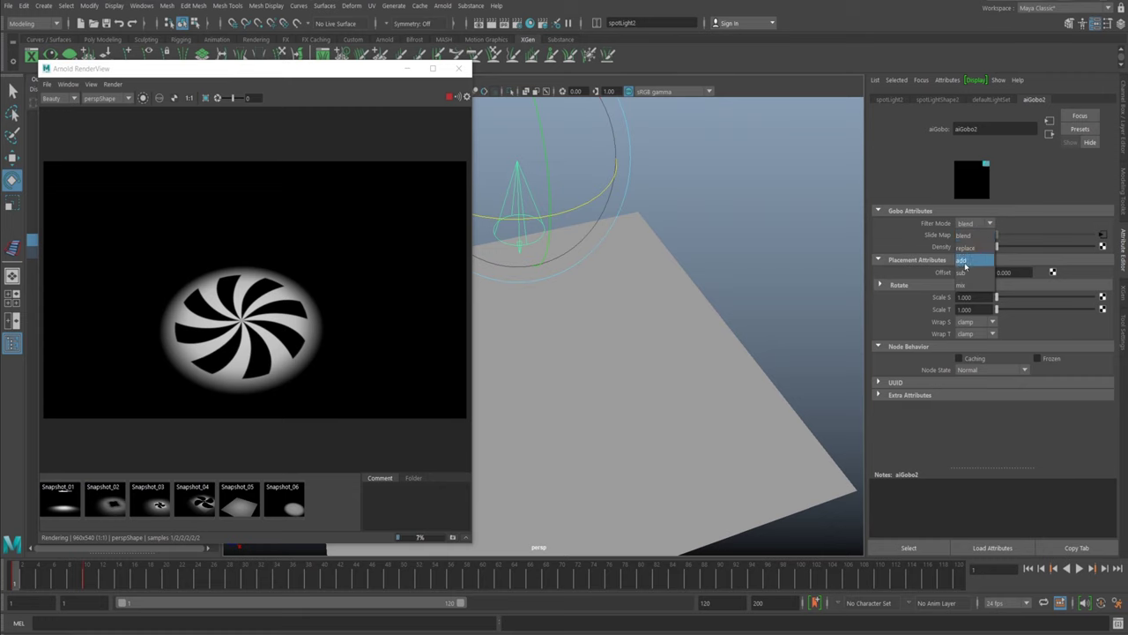
pyautogui.click(959, 232)
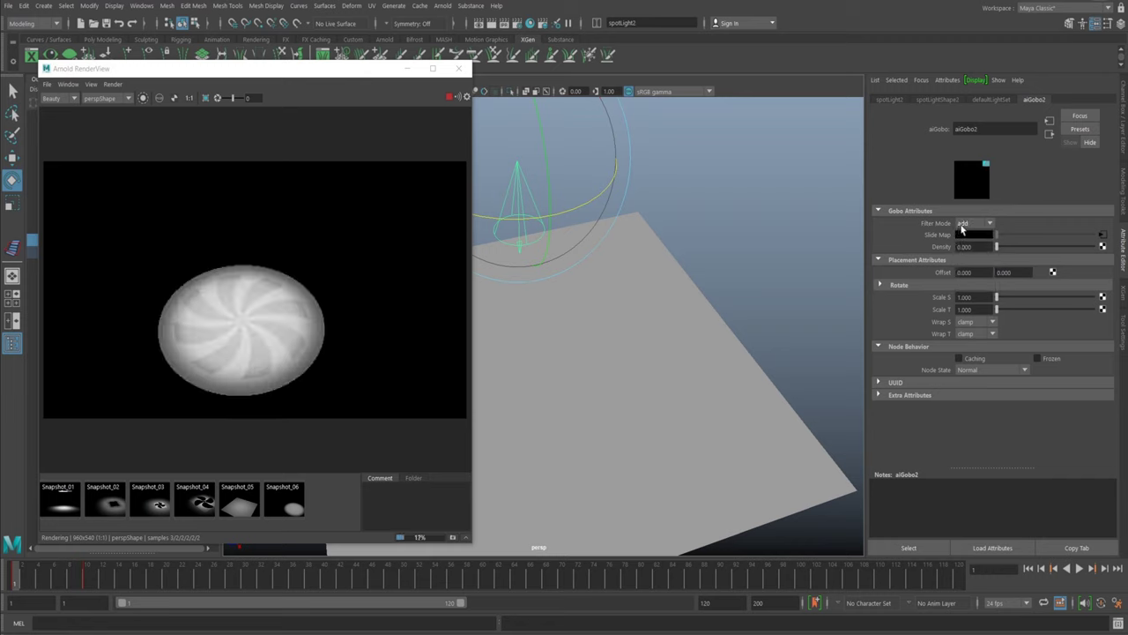
pyautogui.click(967, 226)
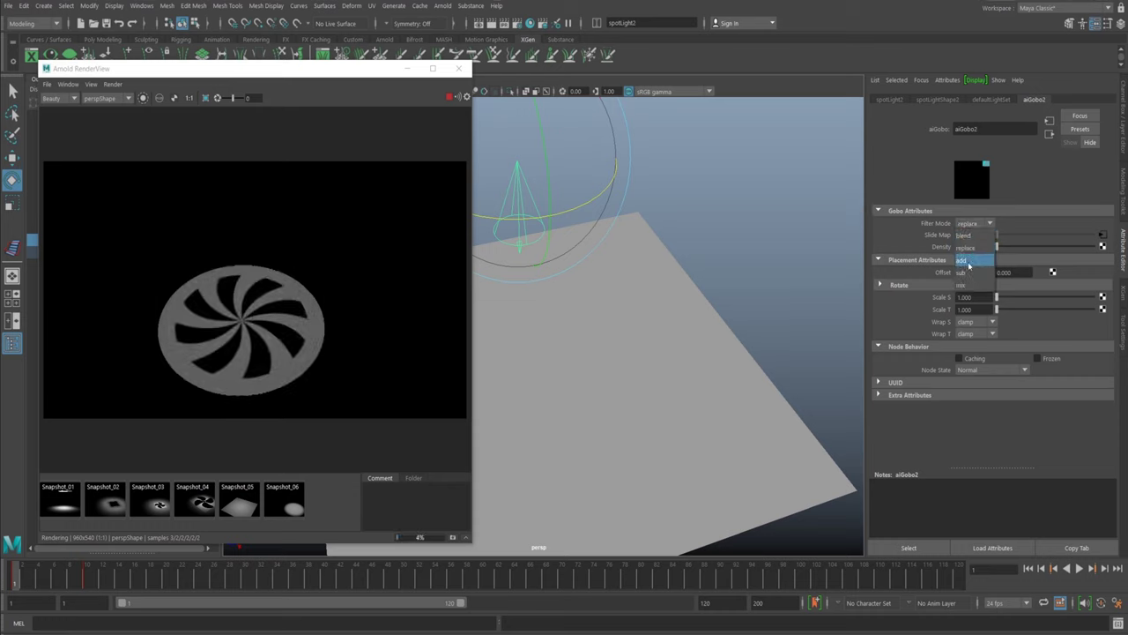
pyautogui.click(963, 260)
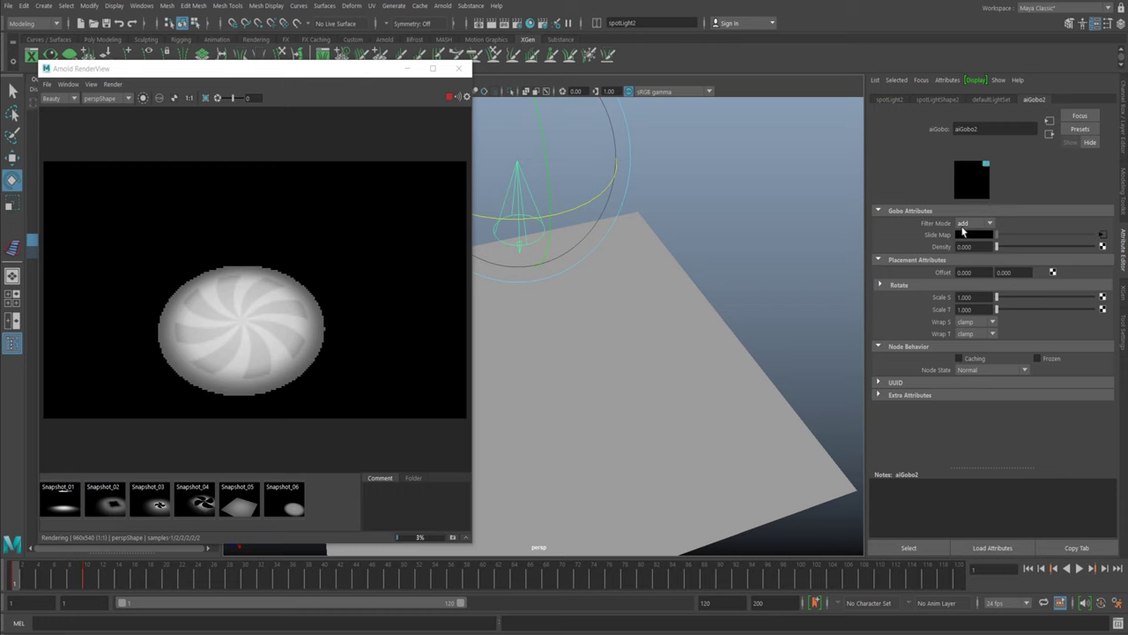
# Step: Try the gobo's sub and mix filter modes, and return the filter mode to blend
pyautogui.click(962, 274)
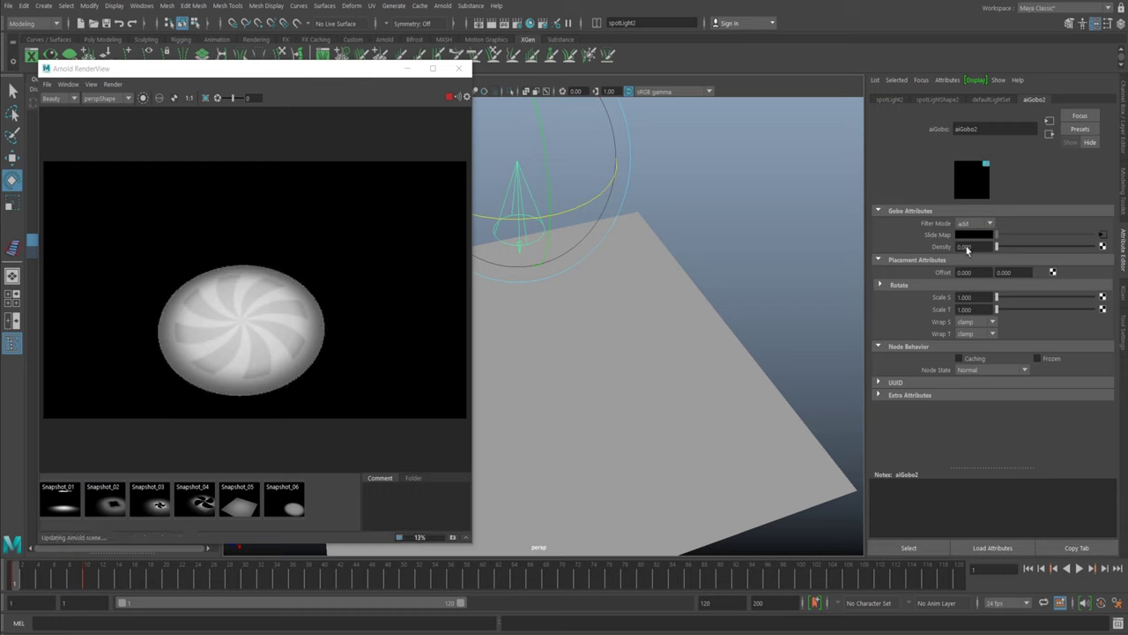
pyautogui.click(974, 225)
pyautogui.click(962, 285)
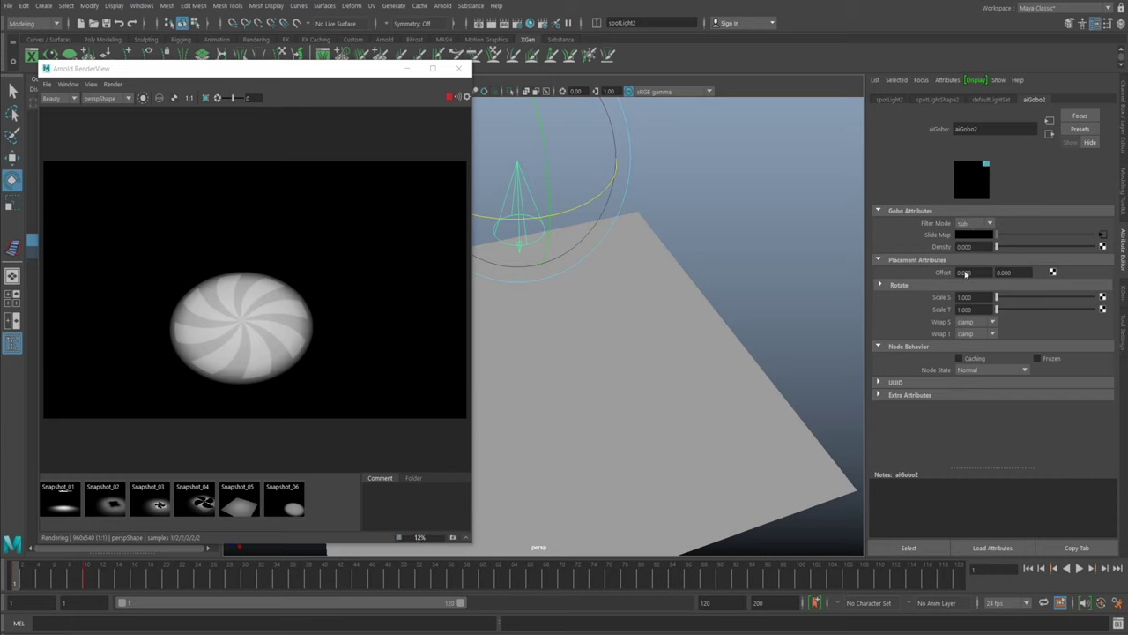
pyautogui.click(973, 224)
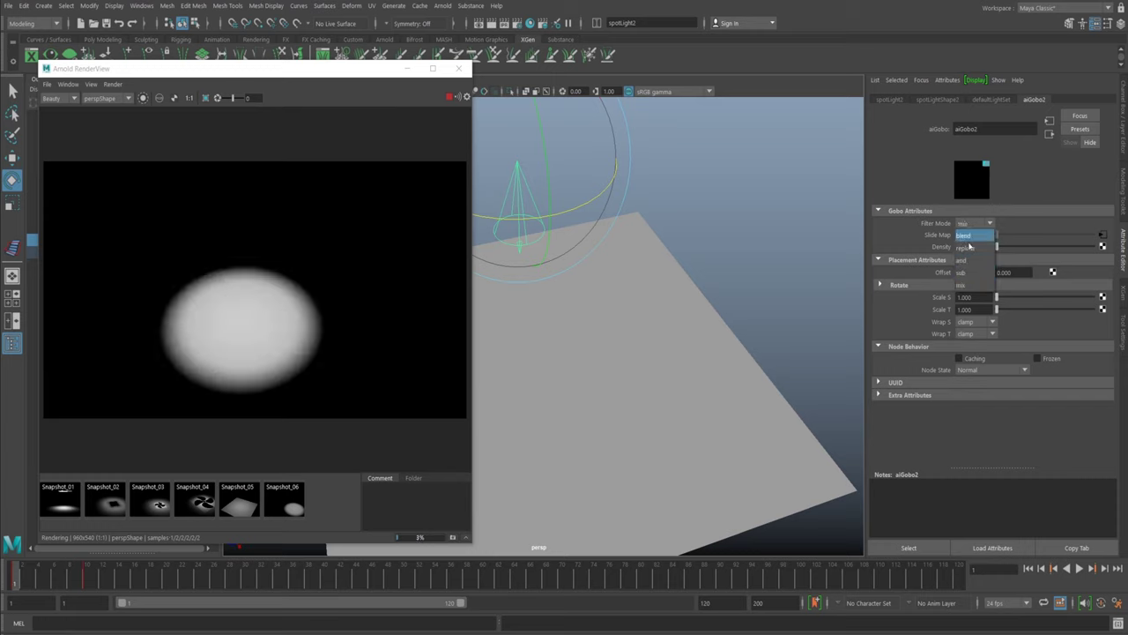
pyautogui.click(965, 235)
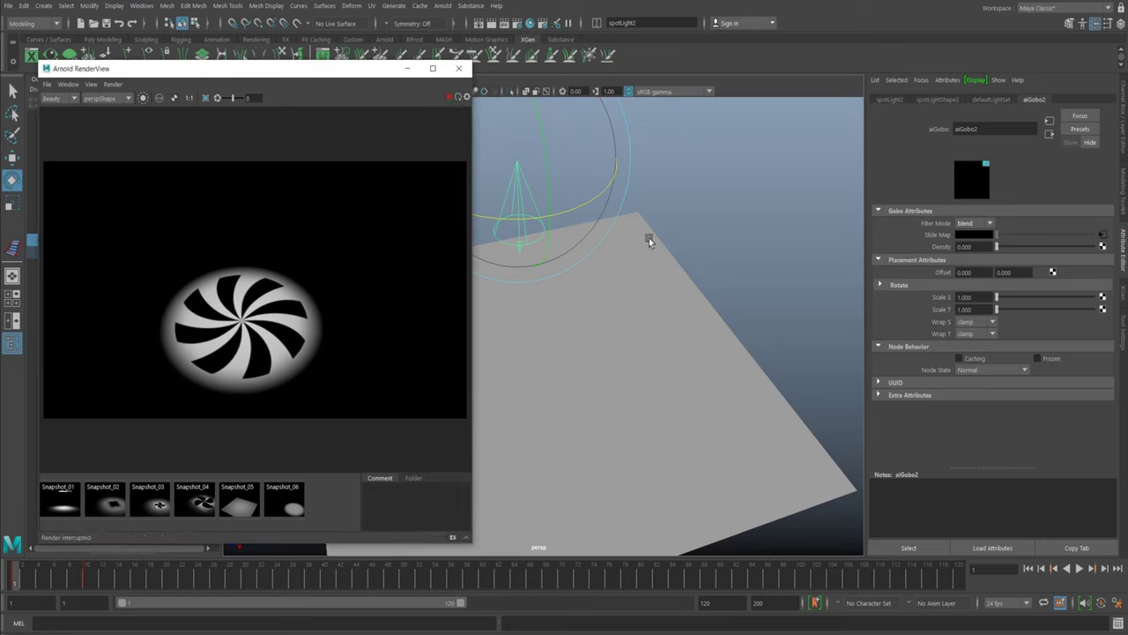
pyautogui.keyDown('alt'); pyautogui.moveTo(616, 264); pyautogui.dragTo(582, 207); pyautogui.keyUp('alt')
pyautogui.keyDown('alt'); pyautogui.moveTo(488, 293); pyautogui.dragTo(600, 291); pyautogui.keyUp('alt')
pyautogui.click(139, 6)
pyautogui.moveTo(182, 85)
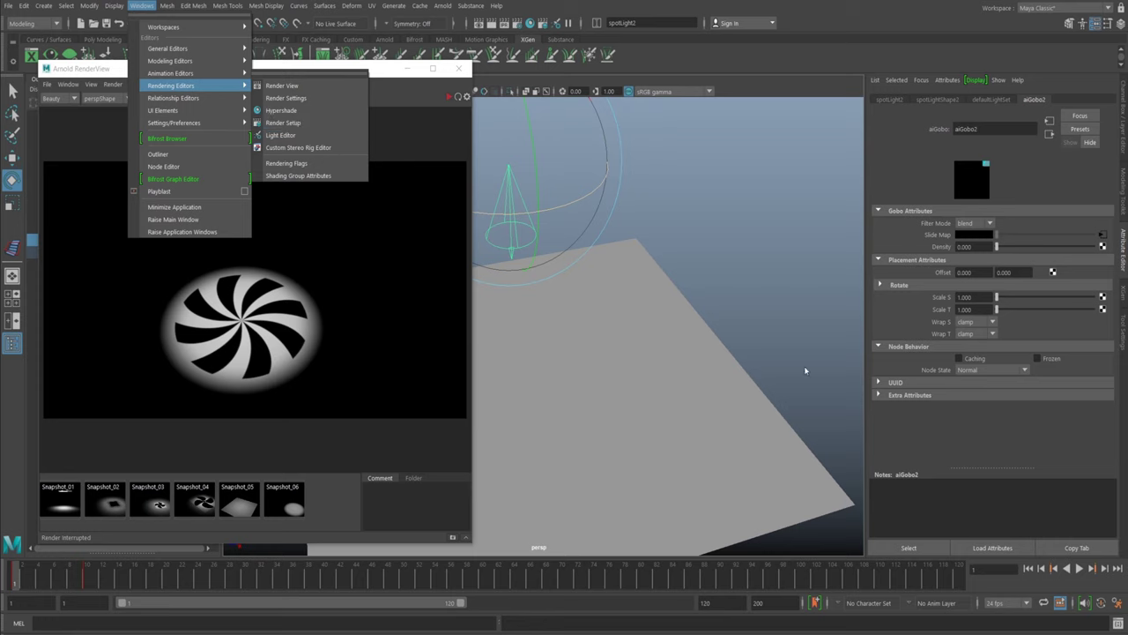
pyautogui.keyDown('alt'); pyautogui.moveTo(728, 252); pyautogui.dragTo(682, 232); pyautogui.keyUp('alt')
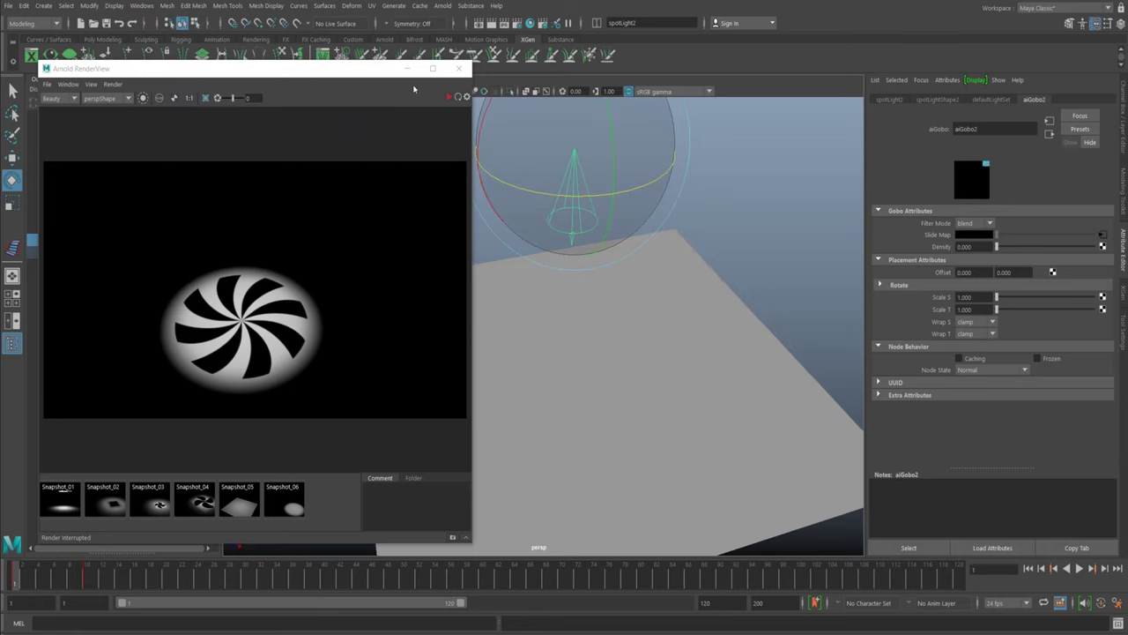
pyautogui.keyDown('alt'); pyautogui.moveTo(623, 387); pyautogui.dragTo(537, 386); pyautogui.keyUp('alt')
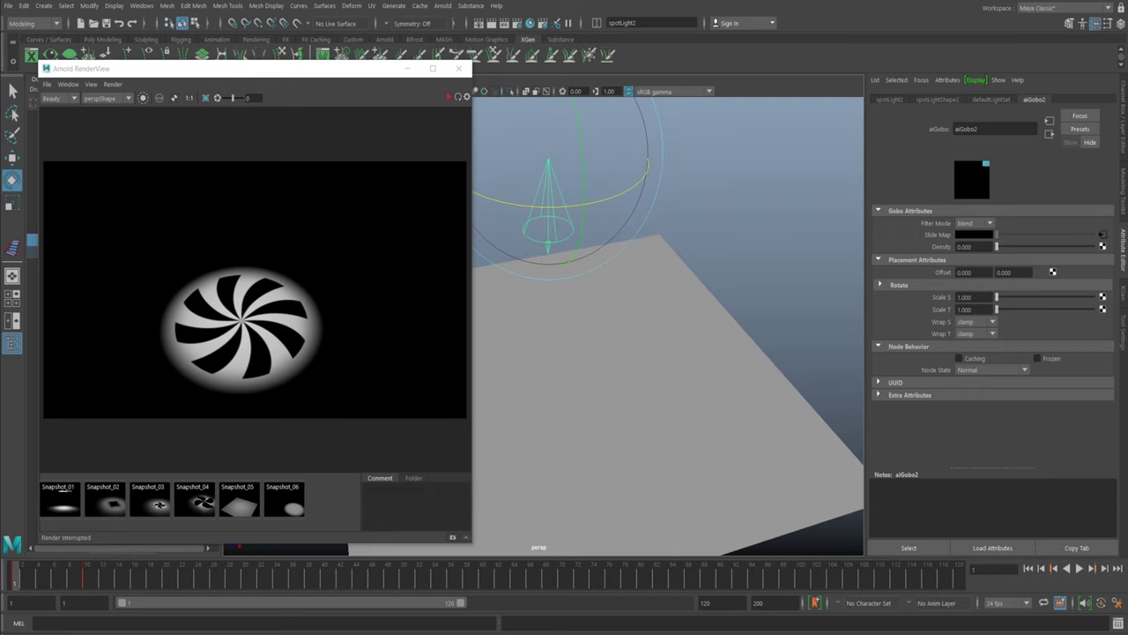
# Step: Switch to Nuke and display the rendered sequence from the Read1 node in the viewer
pyautogui.moveTo(122, 633)
pyautogui.click(162, 606)
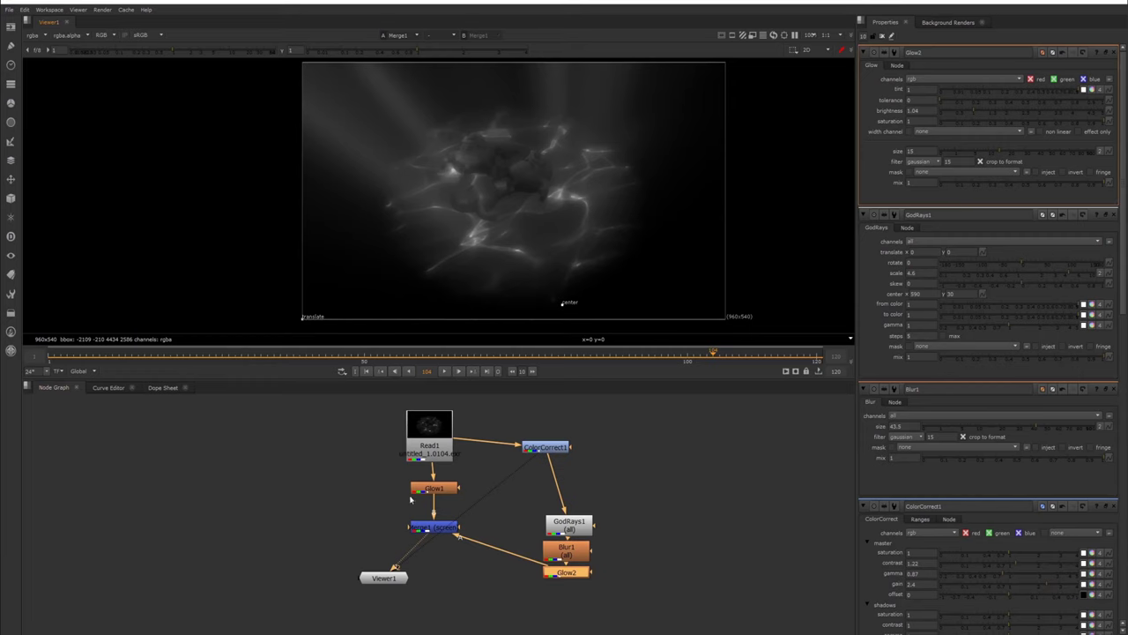
pyautogui.press('1')
pyautogui.moveTo(437, 441); pyautogui.dragTo(420, 424)
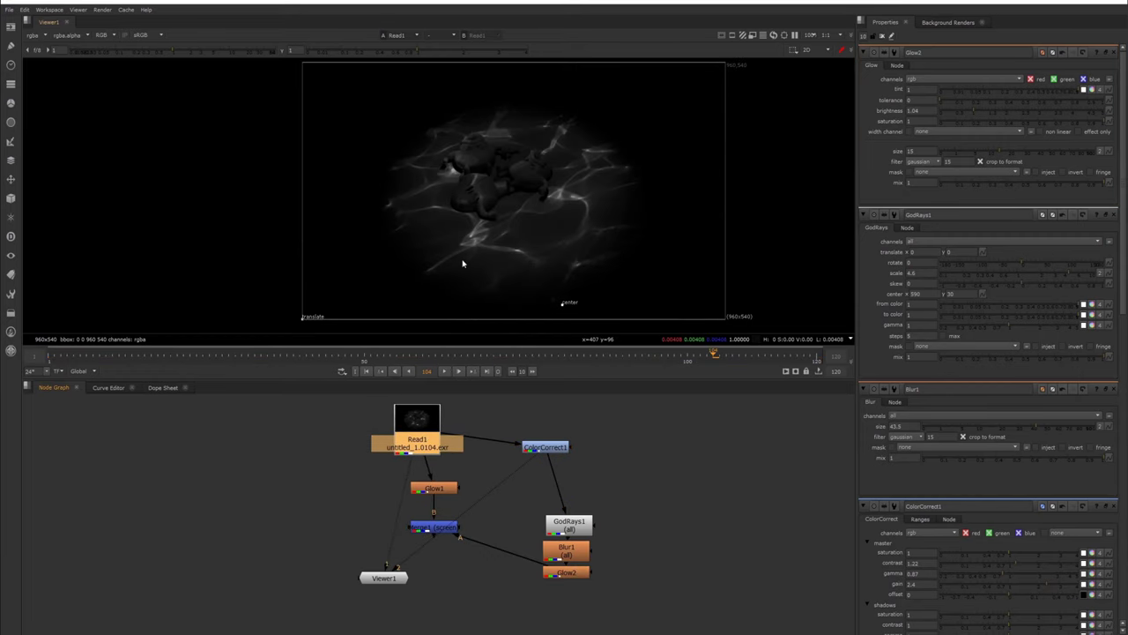
# Step: Expand the viewer to fill the window and frame the rendered caustics around the creature models
pyautogui.scroll(3, 472, 268)
pyautogui.scroll(-4, 475, 266)
pyautogui.moveTo(476, 266); pyautogui.dragTo(448, 189, button='middle')
pyautogui.scroll(-3, 483, 219)
pyautogui.moveTo(493, 242); pyautogui.dragTo(572, 217, button='middle')
pyautogui.press('space')
pyautogui.scroll(5, 534, 236)
pyautogui.moveTo(565, 406); pyautogui.dragTo(605, 249, button='middle')
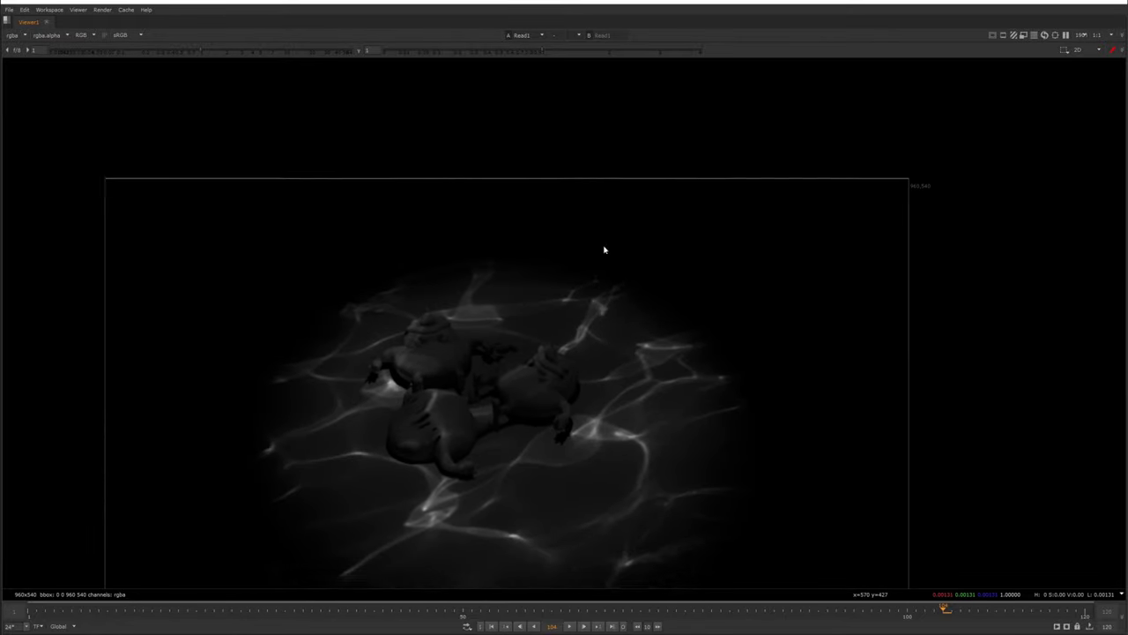
pyautogui.moveTo(576, 331); pyautogui.dragTo(631, 246, button='middle')
pyautogui.scroll(3, 630, 244)
# Step: Play the rendered sequence from frame 1 and scrub through it to examine the moving caustics pattern
pyautogui.moveTo(56, 610); pyautogui.dragTo(31, 612)
pyautogui.scroll(3, 539, 330)
pyautogui.scroll(-6, 433, 326)
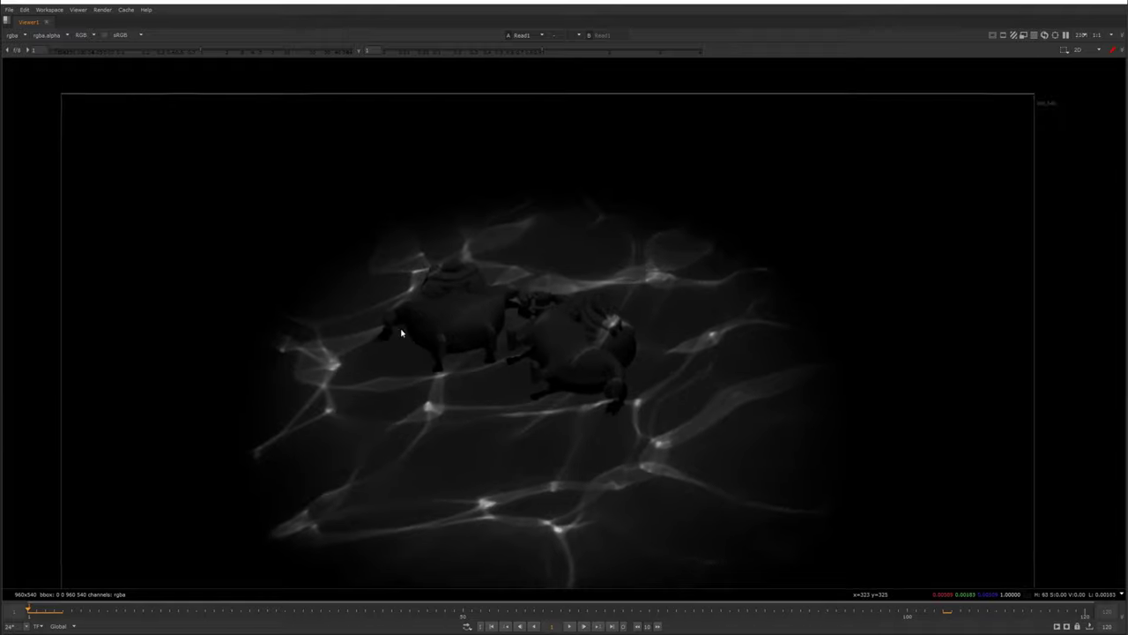
pyautogui.scroll(-2, 444, 298)
pyautogui.moveTo(445, 292); pyautogui.dragTo(450, 280, button='middle')
pyautogui.scroll(3, 489, 284)
pyautogui.scroll(-2, 518, 311)
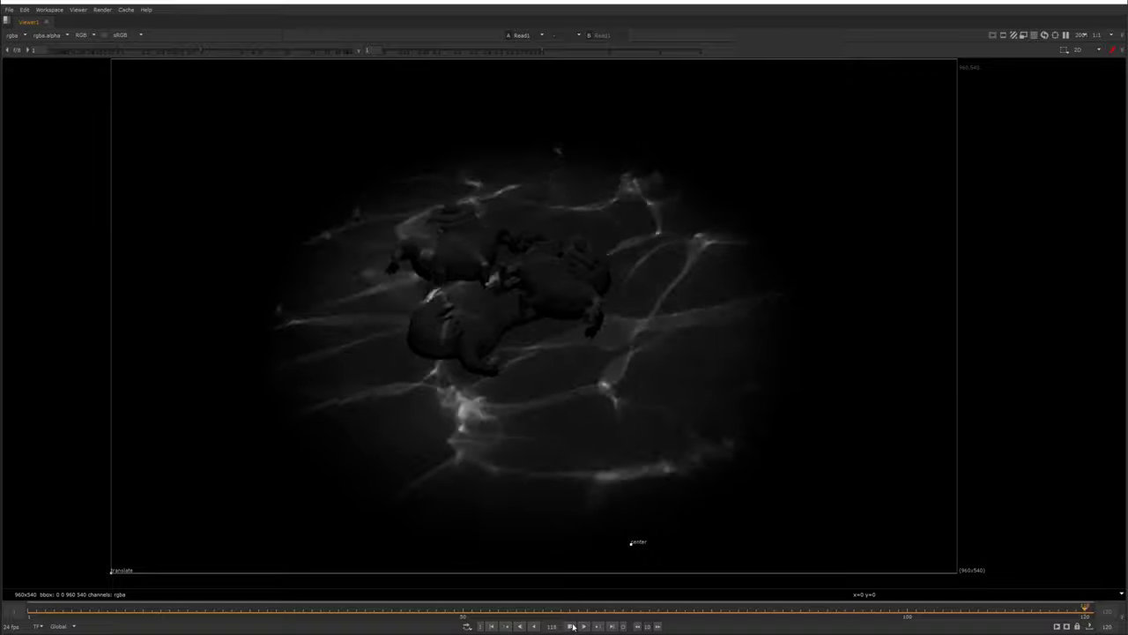
pyautogui.press('k')
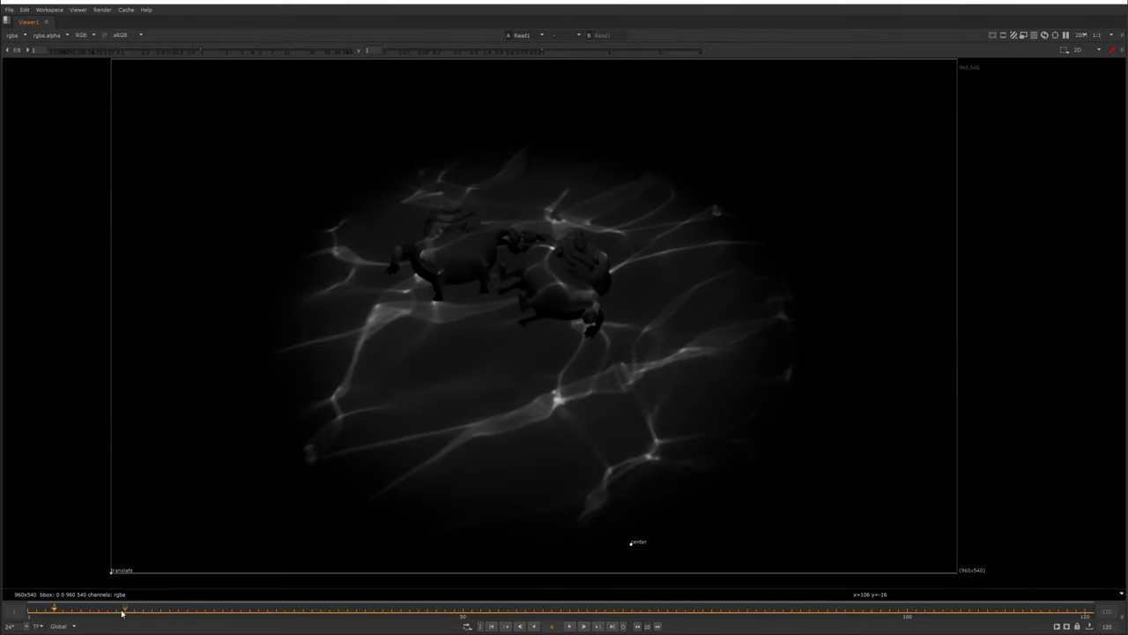
pyautogui.moveTo(122, 612); pyautogui.dragTo(855, 524)
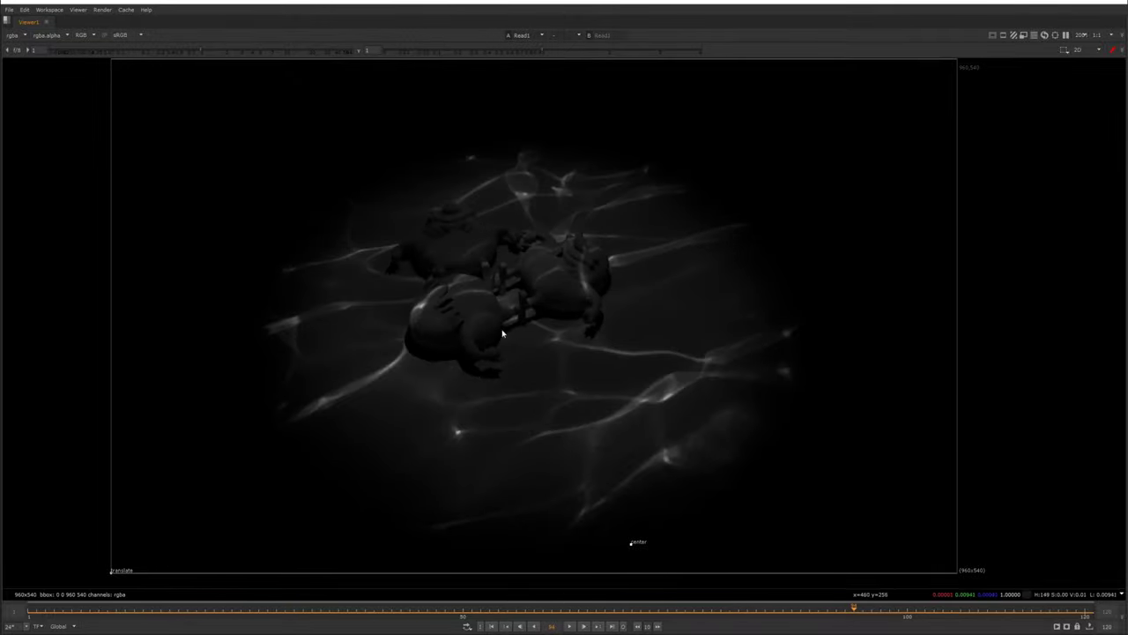
# Step: Restore the full workspace layout and display the Glow1 node's output in the viewer
pyautogui.press('space')
pyautogui.scroll(5, 509, 454)
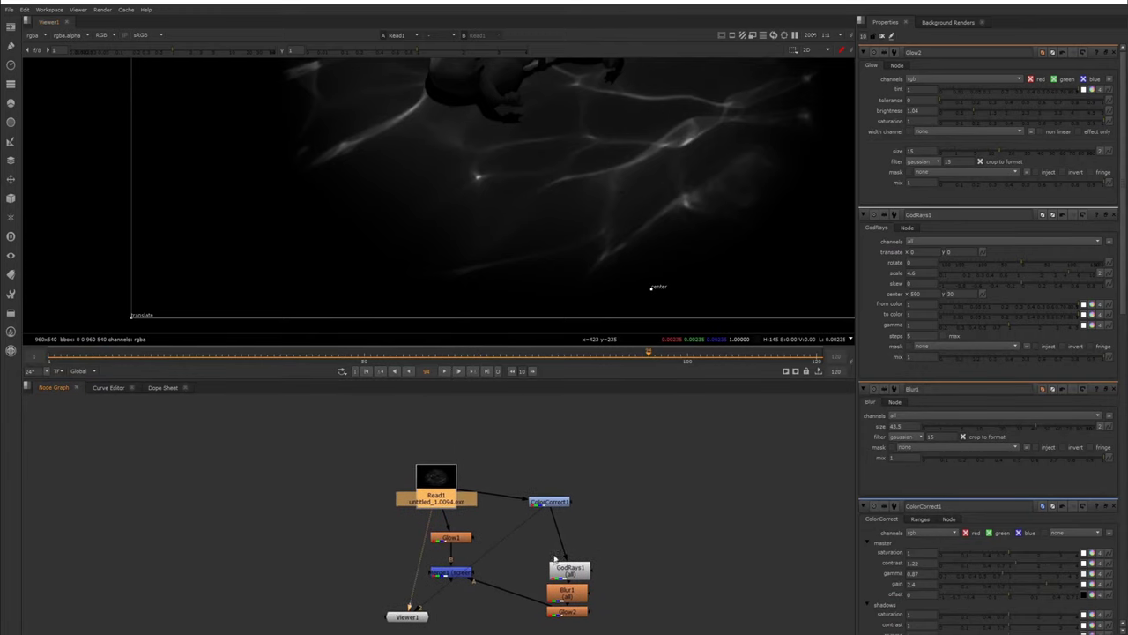
pyautogui.scroll(-4, 443, 490)
pyautogui.click(499, 473)
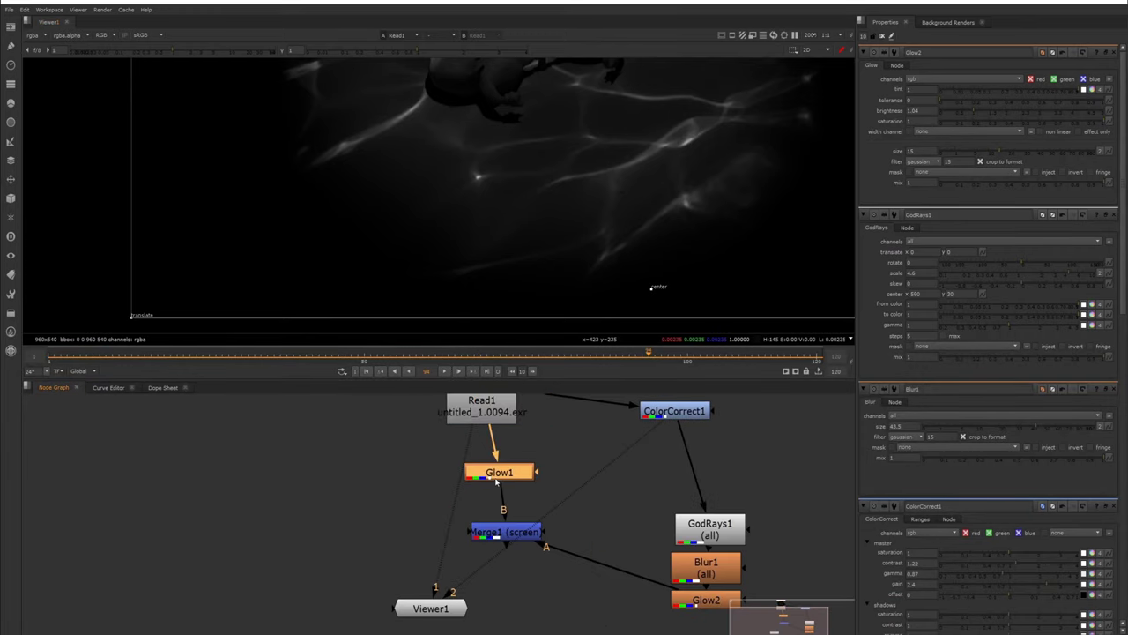
pyautogui.press('1')
pyautogui.scroll(-4, 505, 216)
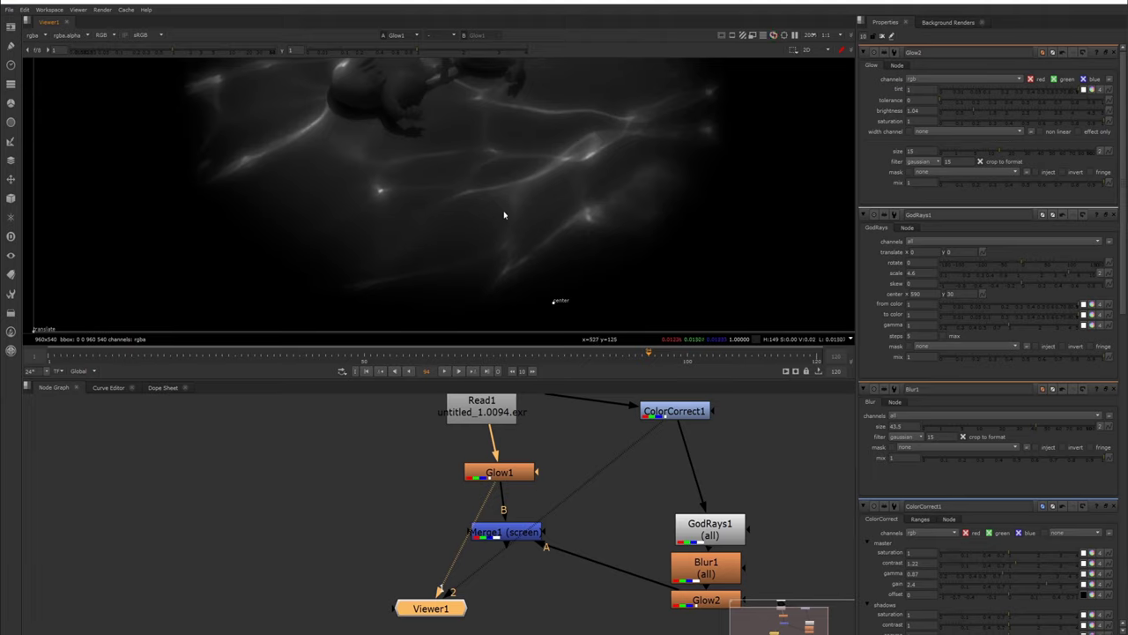
pyautogui.scroll(1, 509, 222)
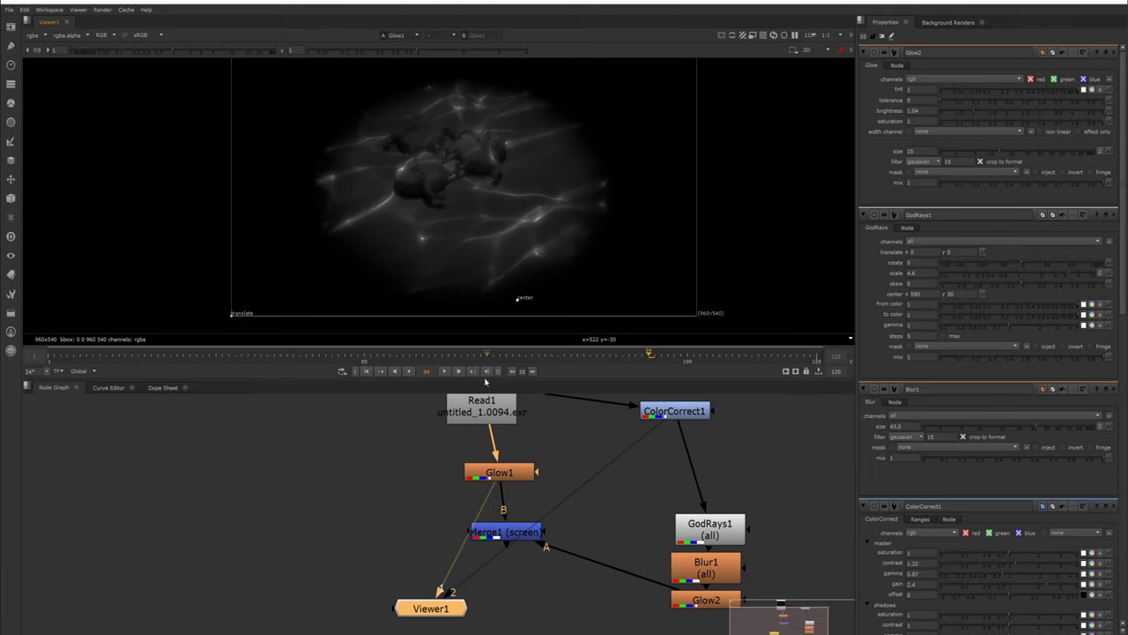
# Step: Play the sequence and switch the viewer to the Read1 node to compare the original render with the glow
pyautogui.click(443, 371)
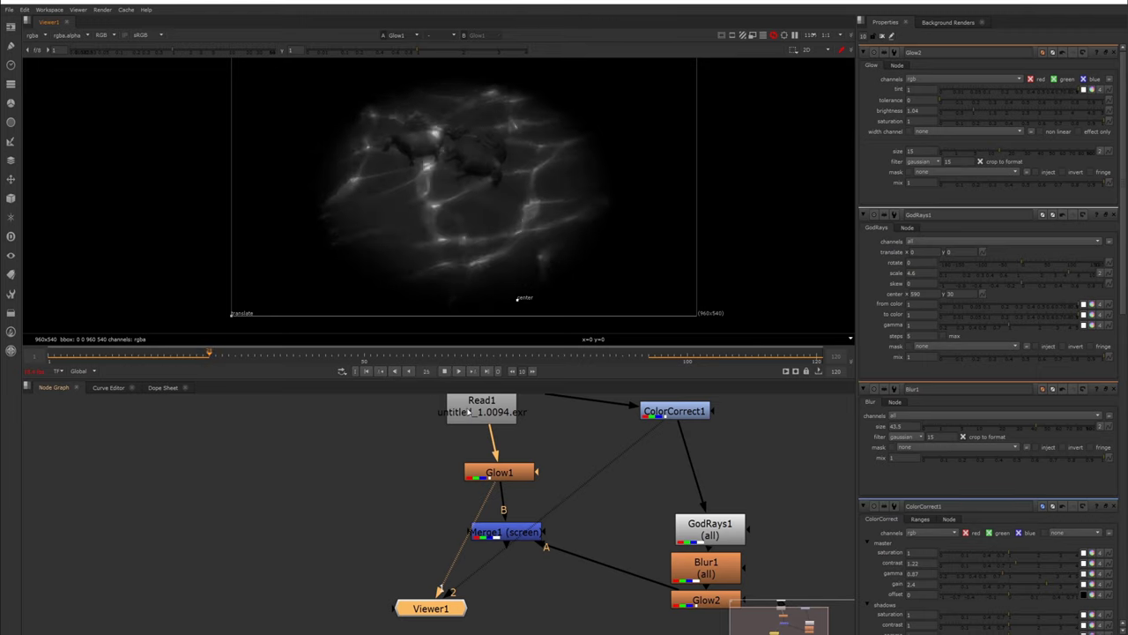
pyautogui.click(476, 410)
pyautogui.press('1')
pyautogui.press('2')
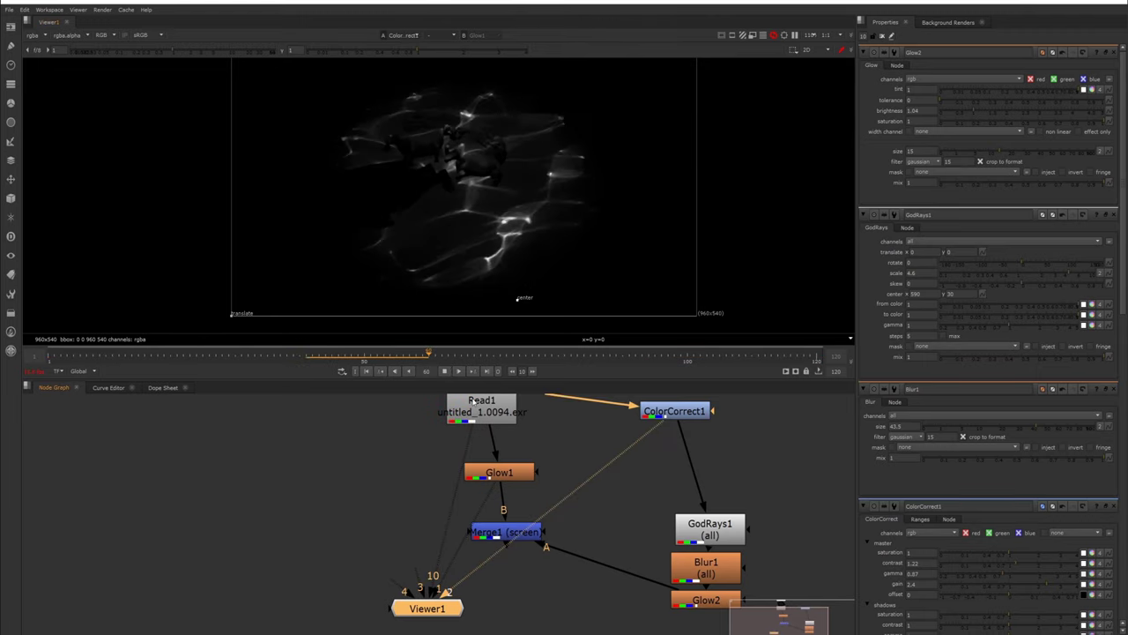
pyautogui.click(479, 413)
pyautogui.press('2')
pyautogui.moveTo(453, 230); pyautogui.dragTo(443, 268, button='middle')
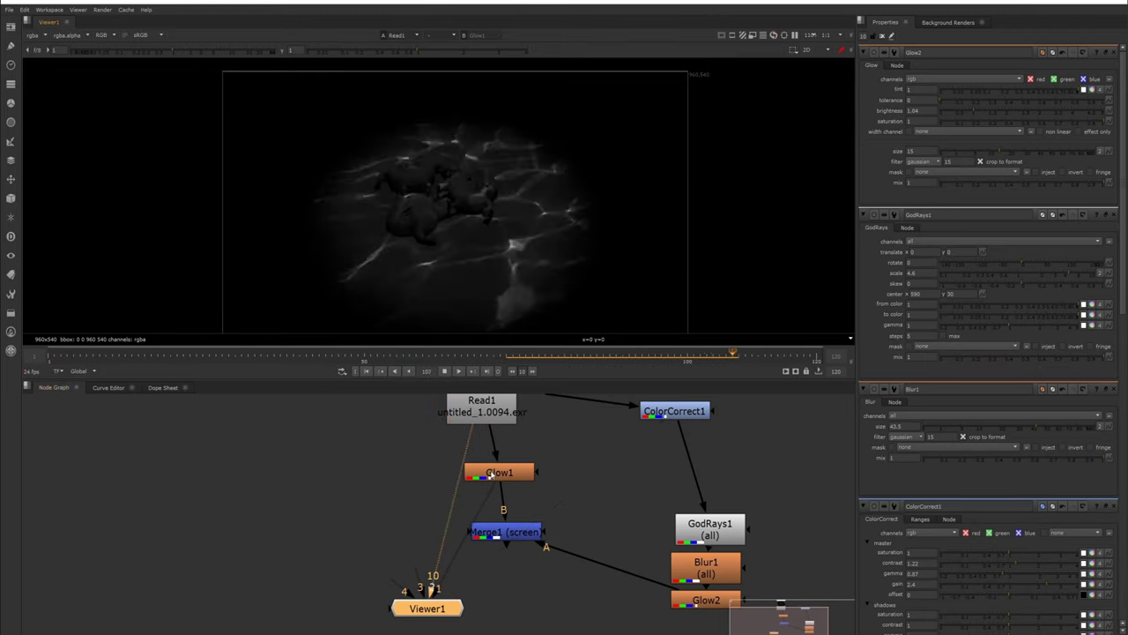
# Step: Switch the viewer back to Glow1 and enlarge the viewer pane to examine the glowing caustics during playback
pyautogui.click(491, 473)
pyautogui.press('1')
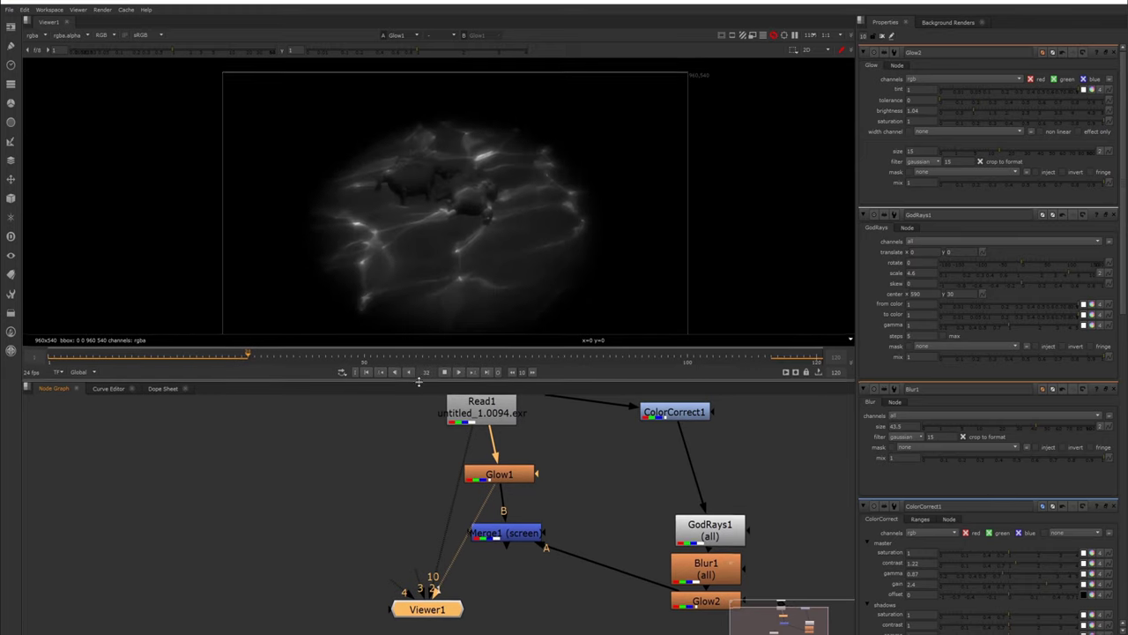
pyautogui.moveTo(418, 381); pyautogui.dragTo(409, 425)
pyautogui.scroll(3, 433, 282)
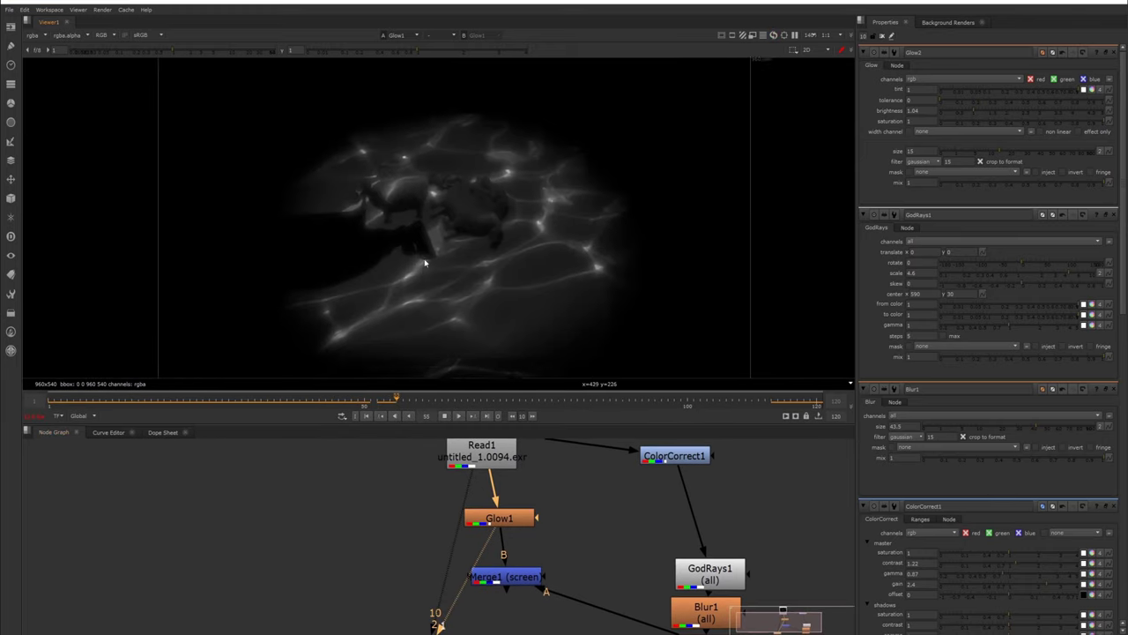
pyautogui.moveTo(423, 261); pyautogui.dragTo(428, 236, button='middle')
pyautogui.scroll(-4, 431, 256)
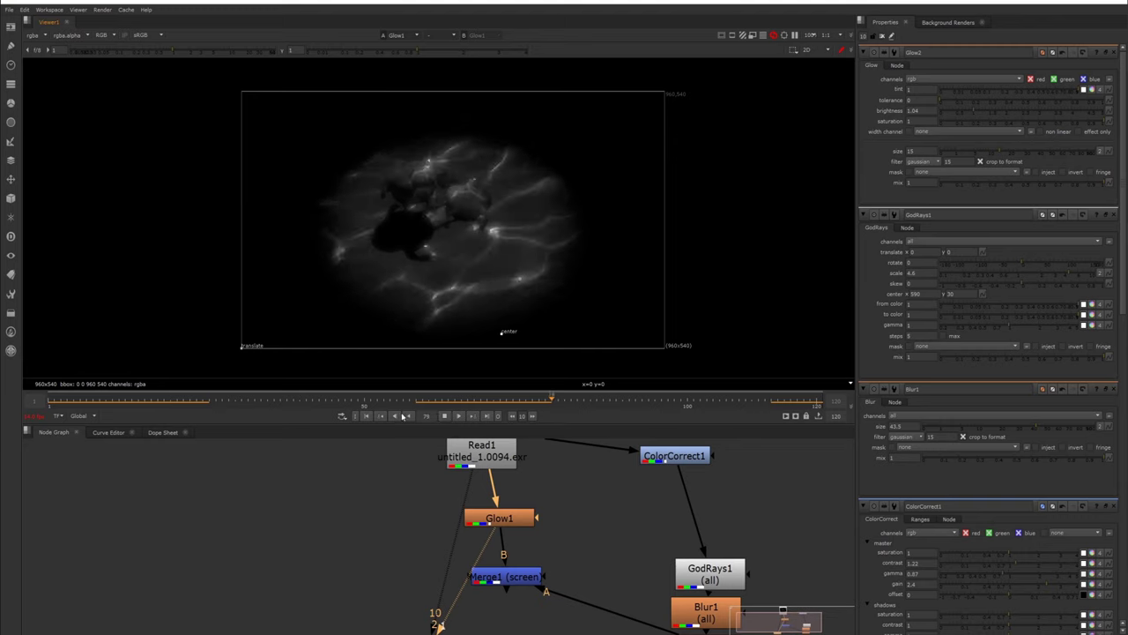
pyautogui.moveTo(392, 531); pyautogui.dragTo(381, 504, button='middle')
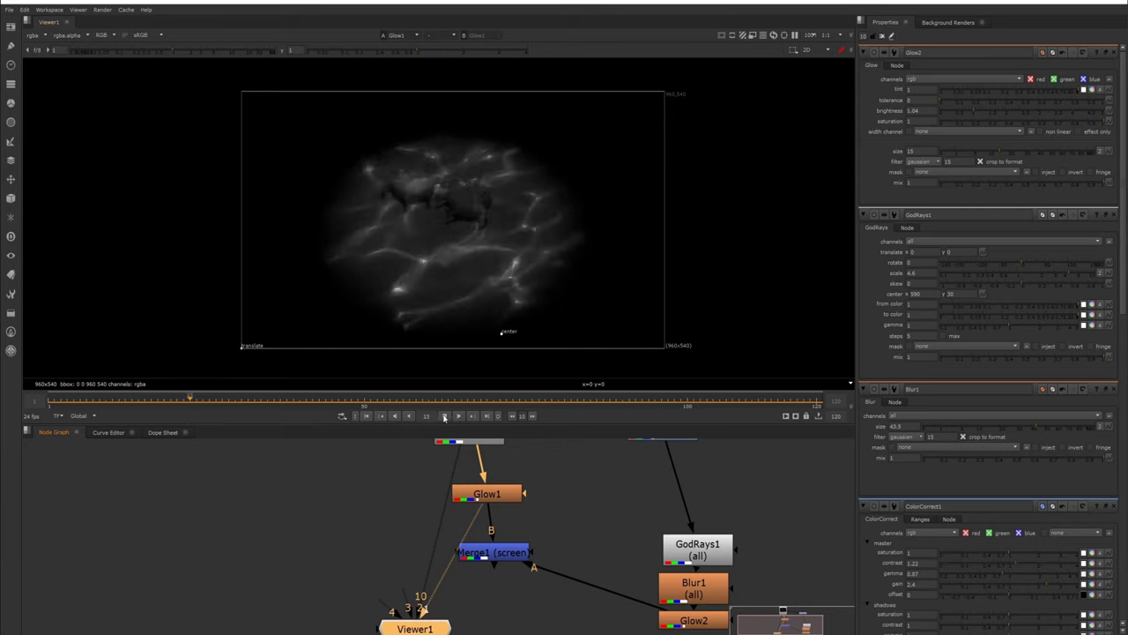
# Step: Stop the playback and display the output of the Merge1 (screen) node in the viewer
pyautogui.click(445, 417)
pyautogui.moveTo(682, 434); pyautogui.dragTo(601, 413, button='middle')
pyautogui.moveTo(604, 546); pyautogui.dragTo(473, 529, button='middle')
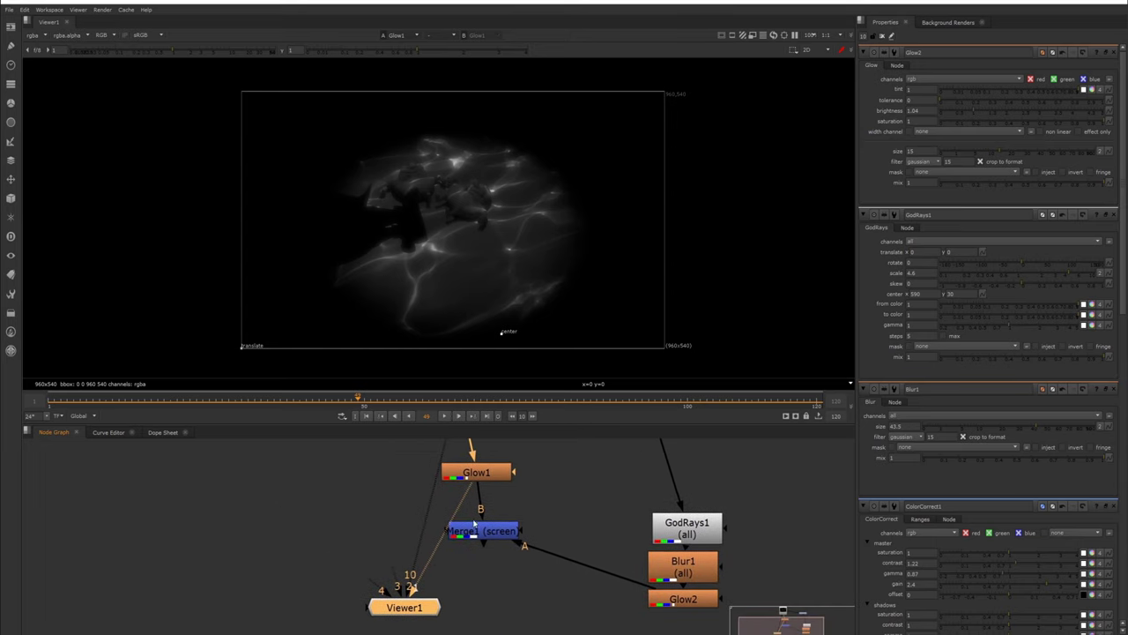
pyautogui.click(474, 533)
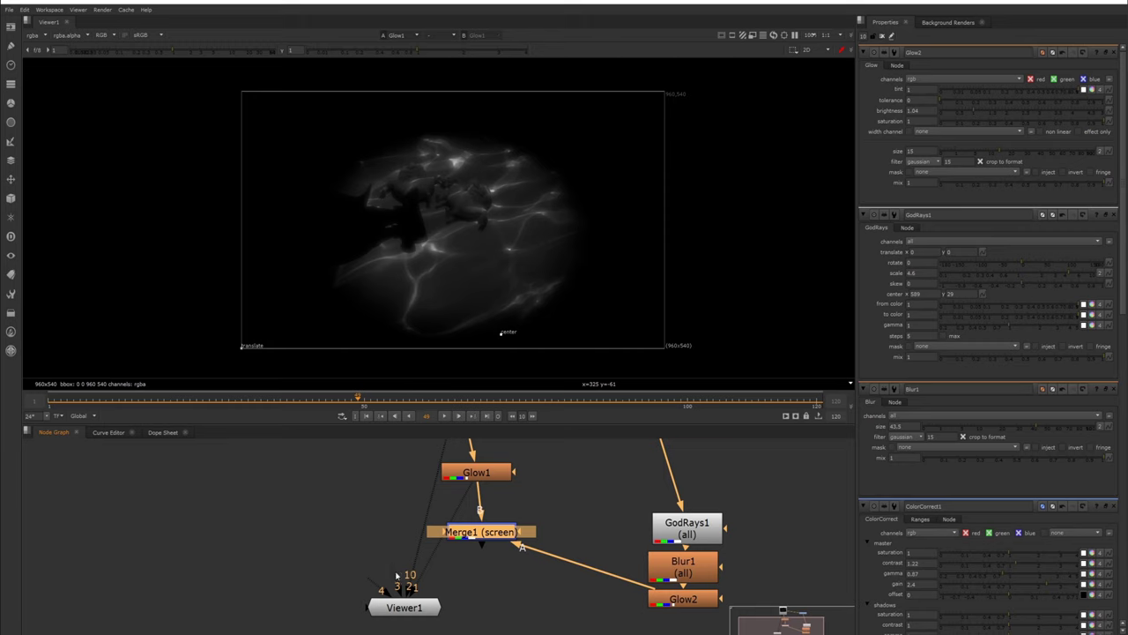
pyautogui.moveTo(420, 544); pyautogui.dragTo(407, 592)
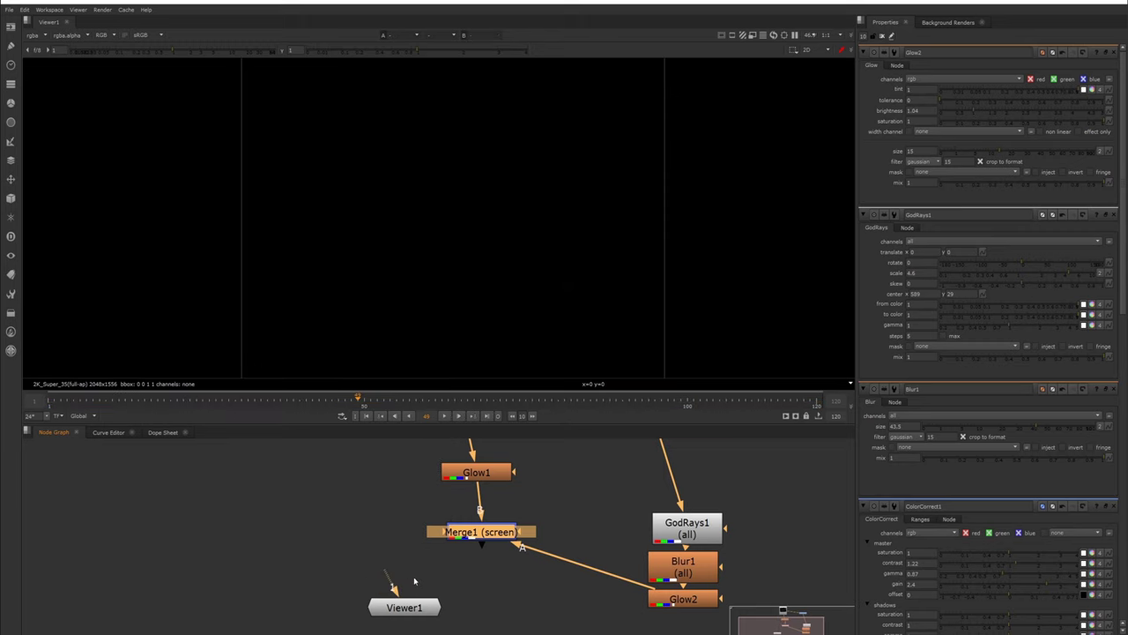
pyautogui.click(496, 534)
pyautogui.press('1')
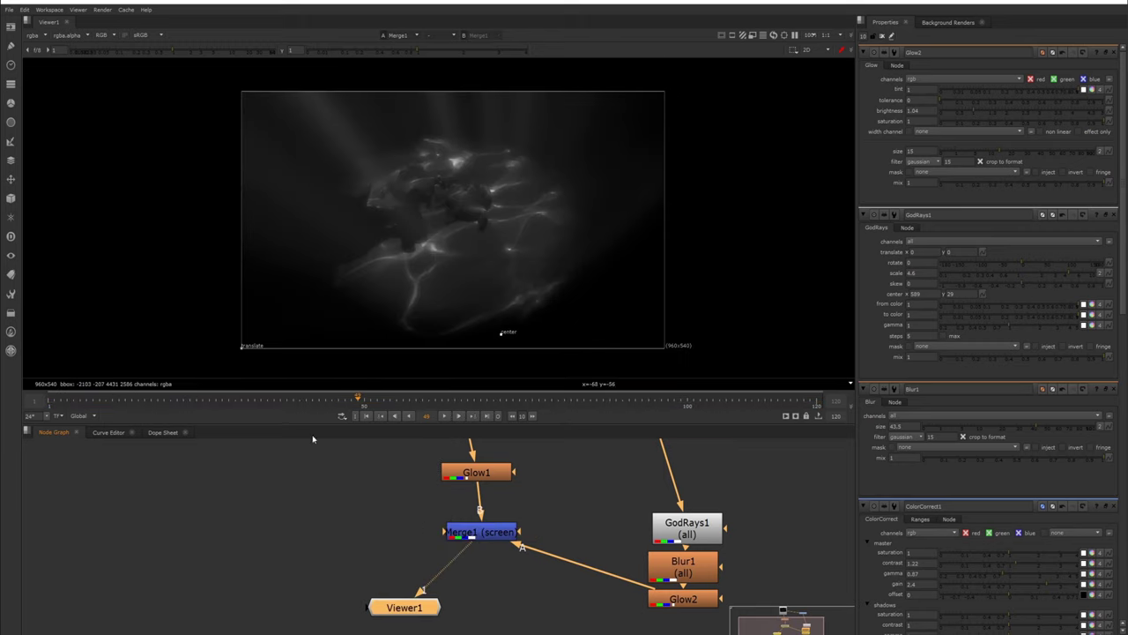
# Step: Play the merged sequence to examine the light rays over the caustics, then stop the playback
pyautogui.click(459, 417)
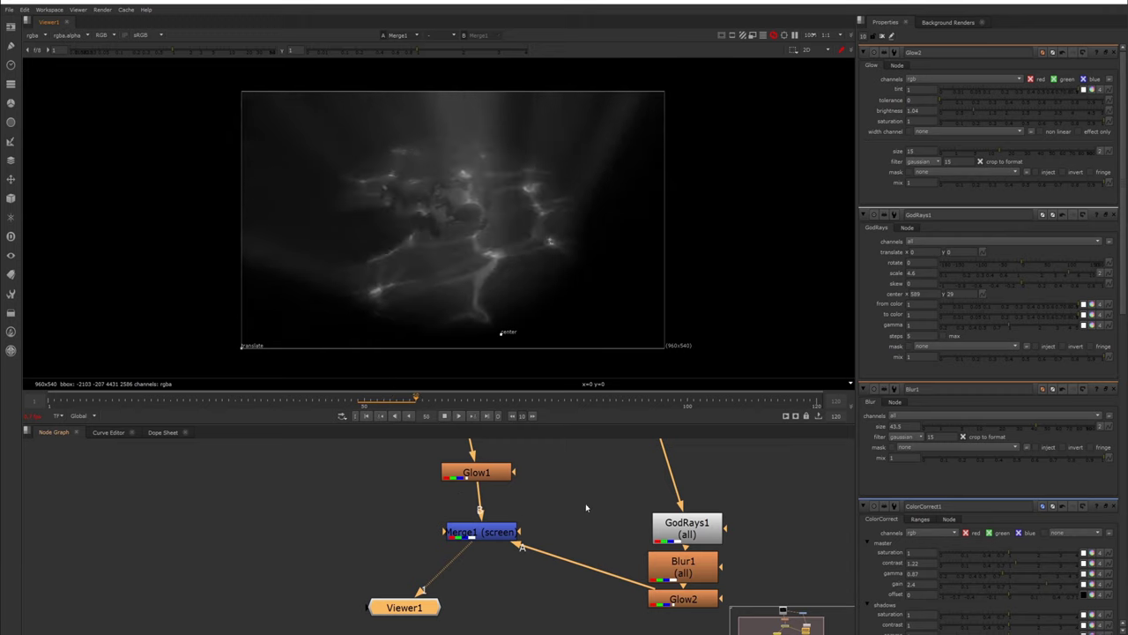
pyautogui.moveTo(620, 133); pyautogui.dragTo(304, 296)
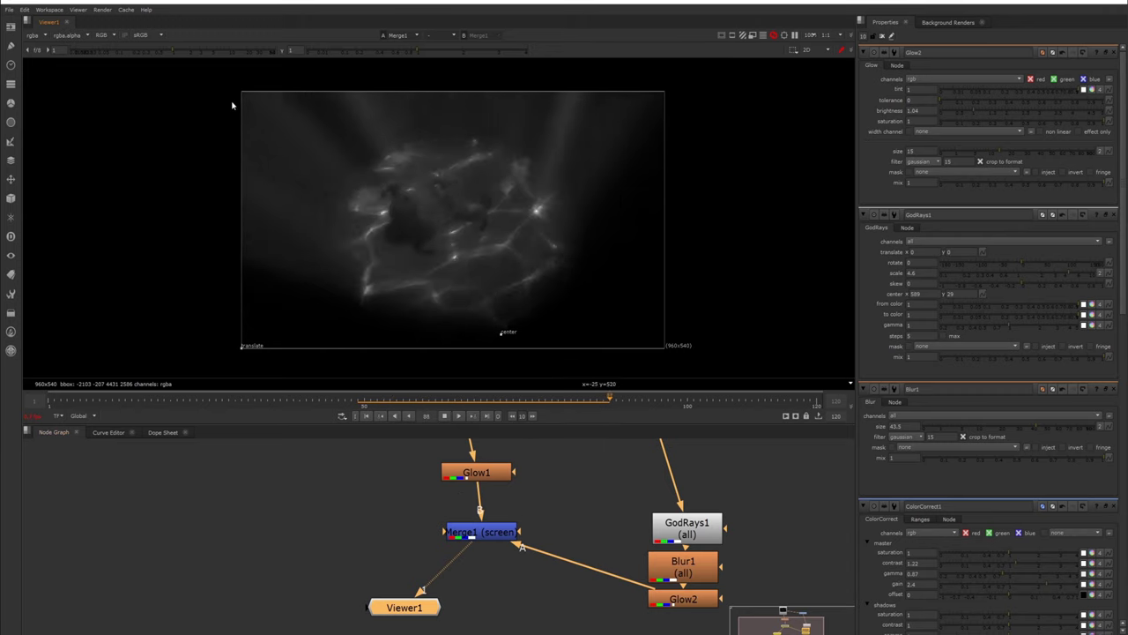
pyautogui.moveTo(231, 102); pyautogui.dragTo(785, 294)
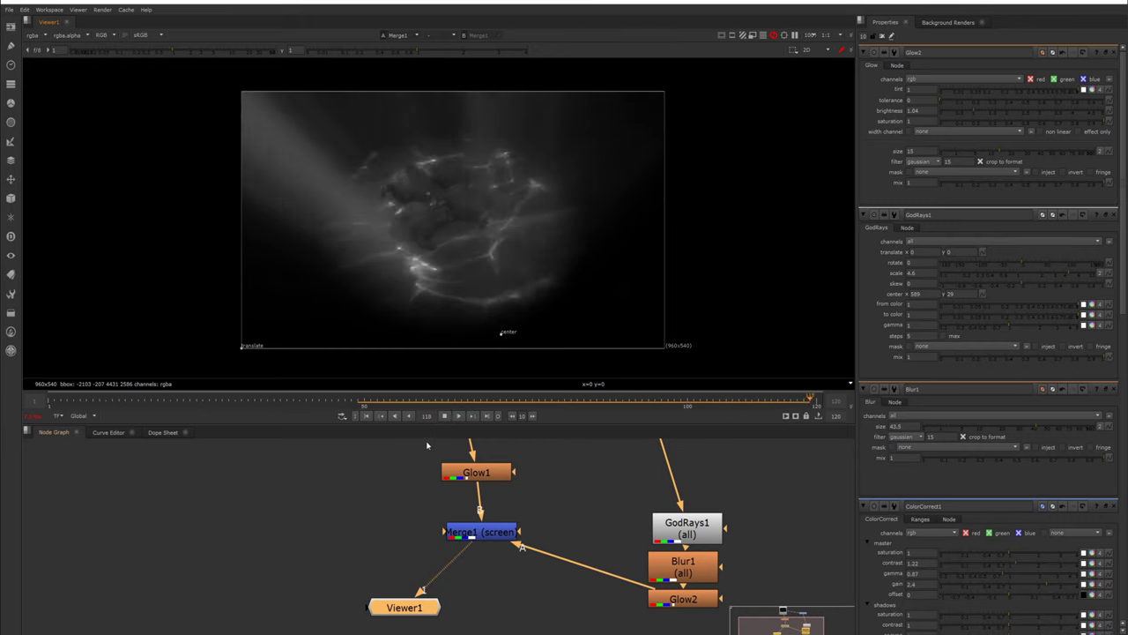
pyautogui.click(444, 417)
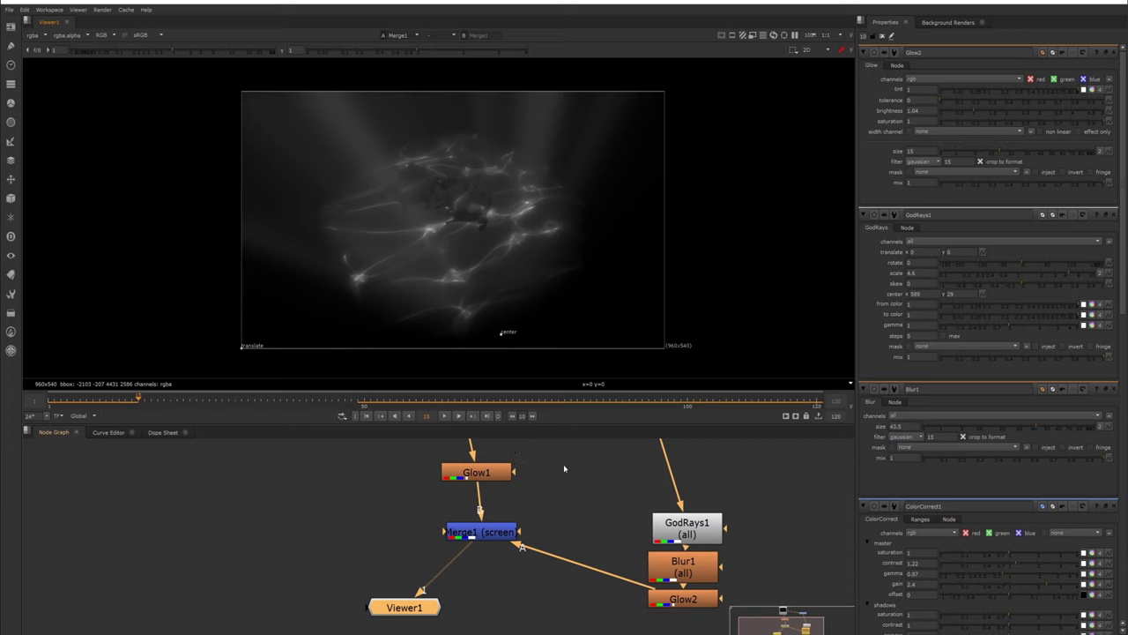
# Step: View the original Read1 render and compare it with the ColorCorrect1 output in the viewer
pyautogui.moveTo(613, 490); pyautogui.dragTo(555, 579, button='middle')
pyautogui.click(401, 469)
pyautogui.press('1')
pyautogui.click(519, 529)
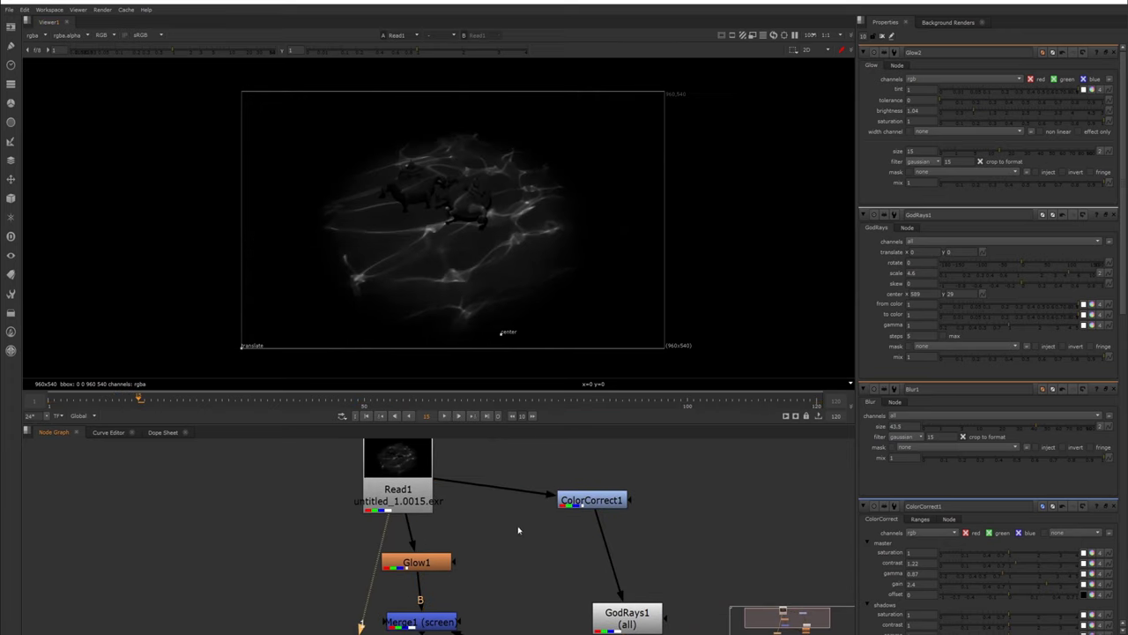
pyautogui.click(577, 499)
pyautogui.press('1')
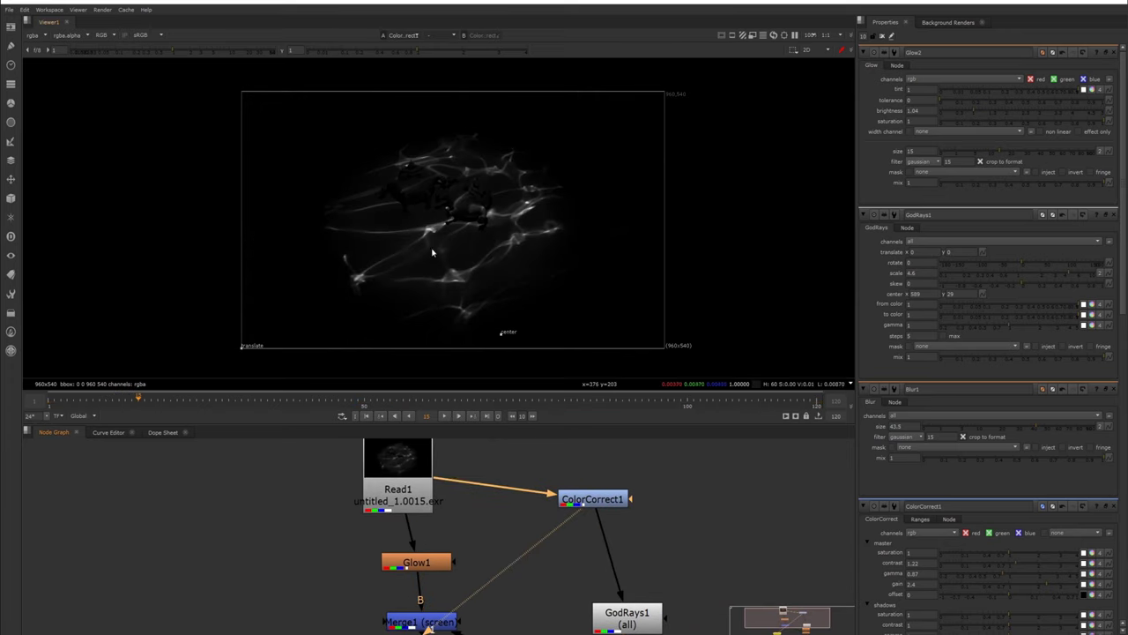
# Step: Inspect the god-ray branch by viewing GodRays1, Blur1 and Glow2 one after another, spacing the nodes apart slightly
pyautogui.moveTo(689, 492); pyautogui.dragTo(645, 397, button='middle')
pyautogui.moveTo(603, 520); pyautogui.dragTo(618, 475)
pyautogui.press('1')
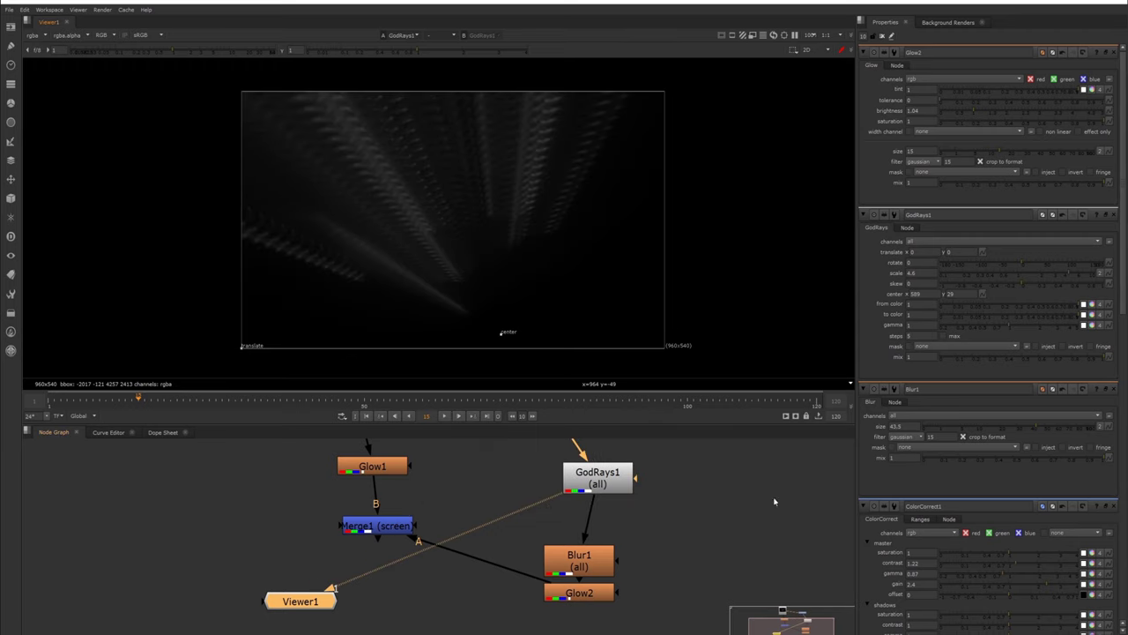
pyautogui.moveTo(546, 301); pyautogui.dragTo(548, 287, button='middle')
pyautogui.moveTo(575, 555); pyautogui.dragTo(601, 520)
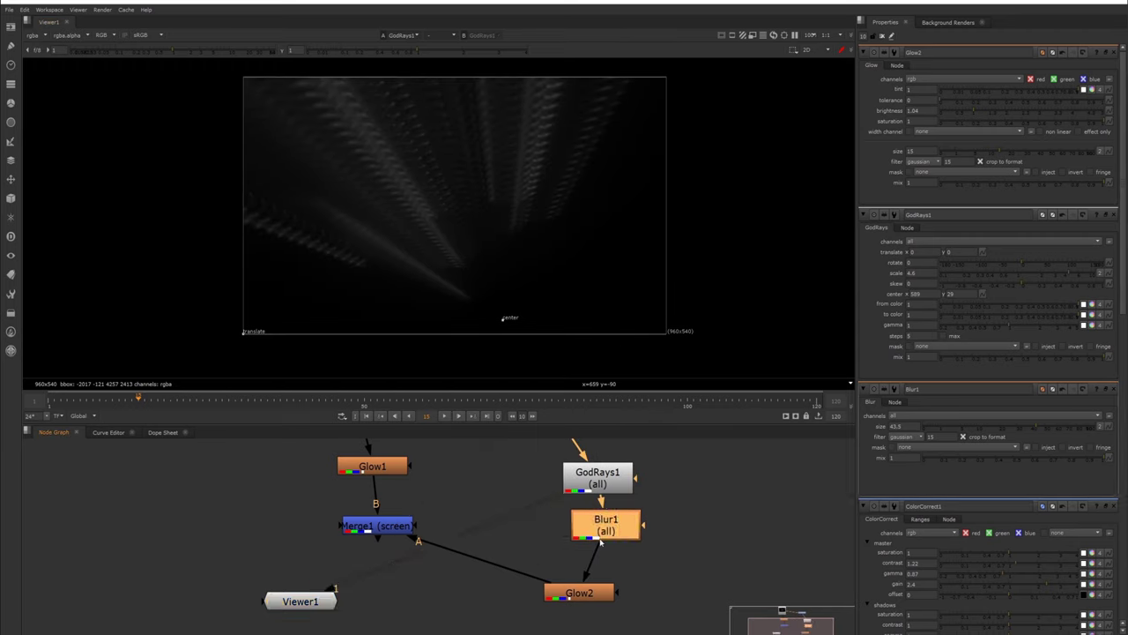
pyautogui.press('1')
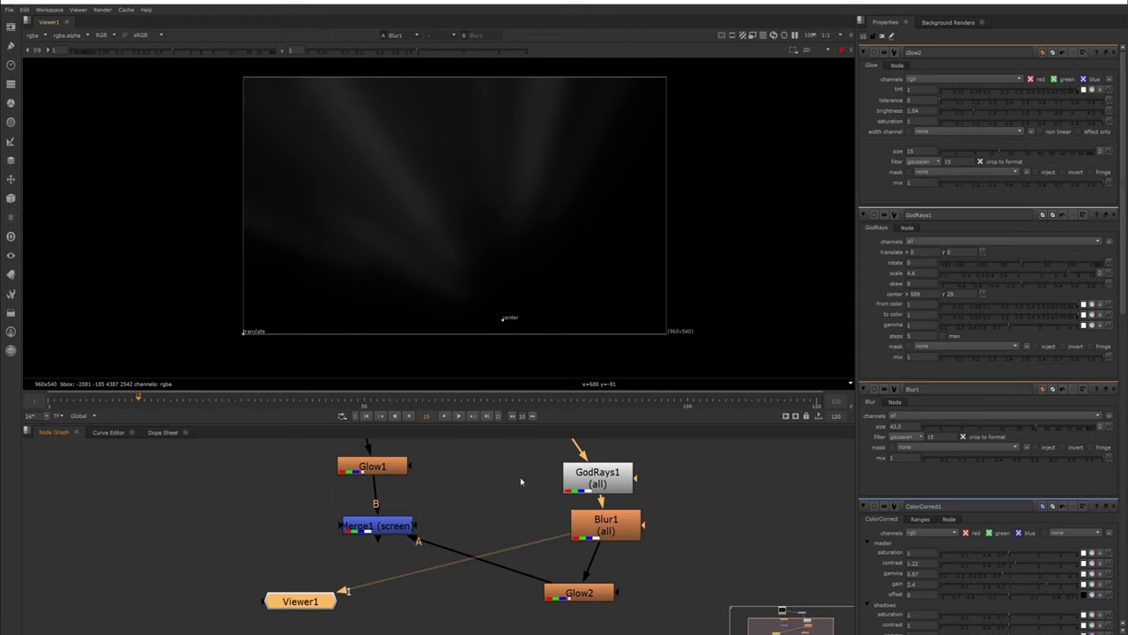
pyautogui.moveTo(564, 596); pyautogui.dragTo(574, 586)
pyautogui.press('1')
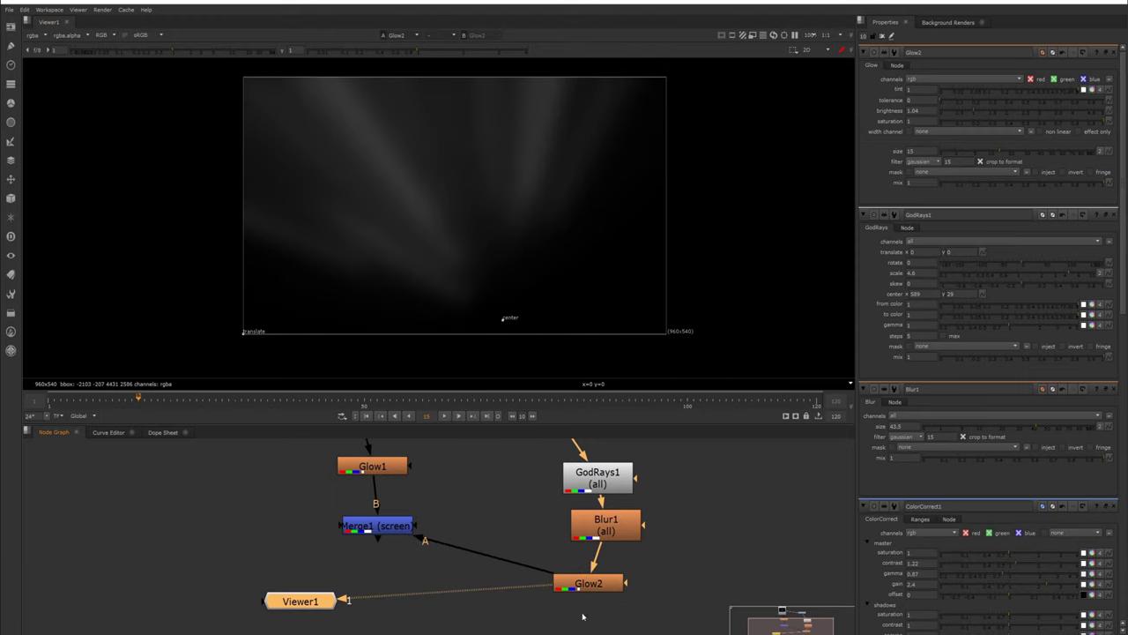
# Step: Return the viewer to Merge1 and play the final composite of glowing caustics and god rays
pyautogui.moveTo(372, 531); pyautogui.dragTo(375, 534)
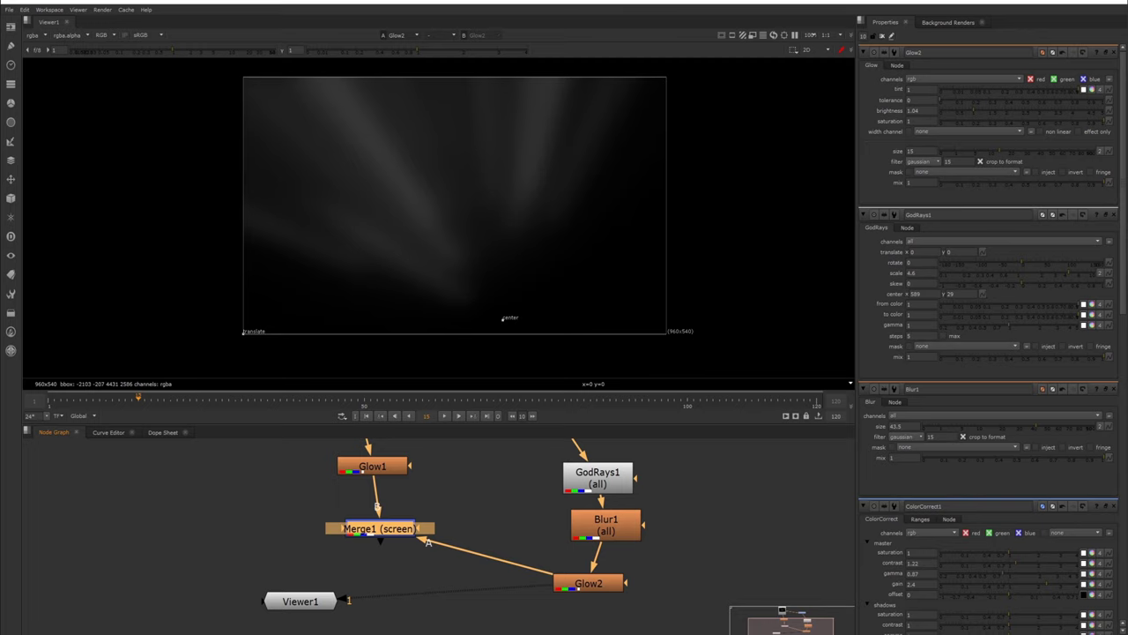
pyautogui.press('1')
pyautogui.press('l')
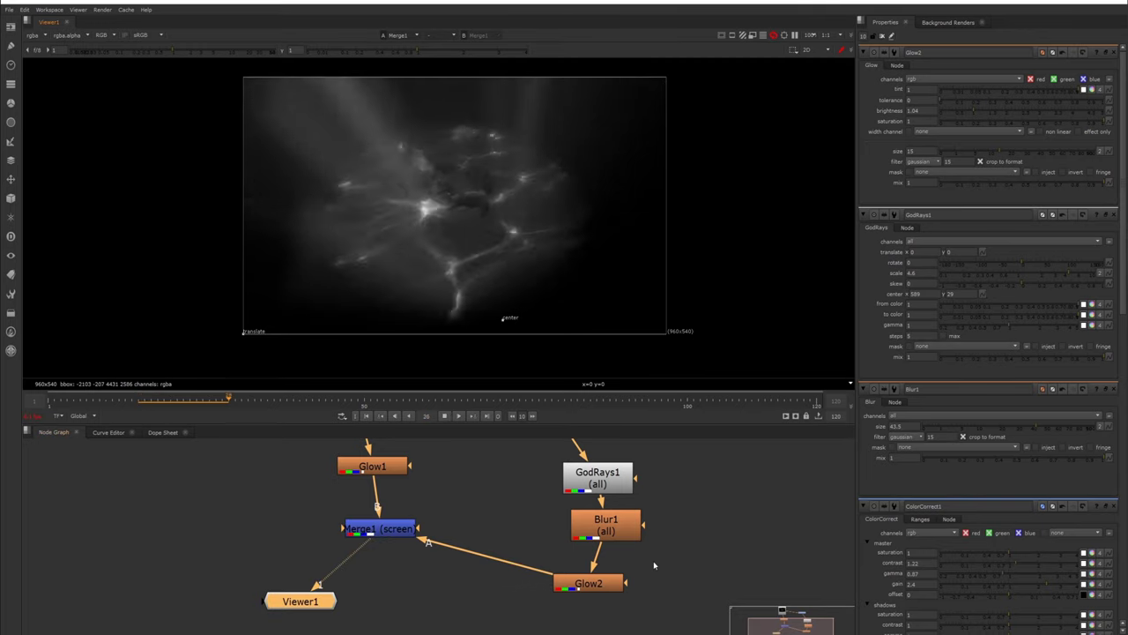
pyautogui.moveTo(378, 343); pyautogui.dragTo(386, 352, button='middle')
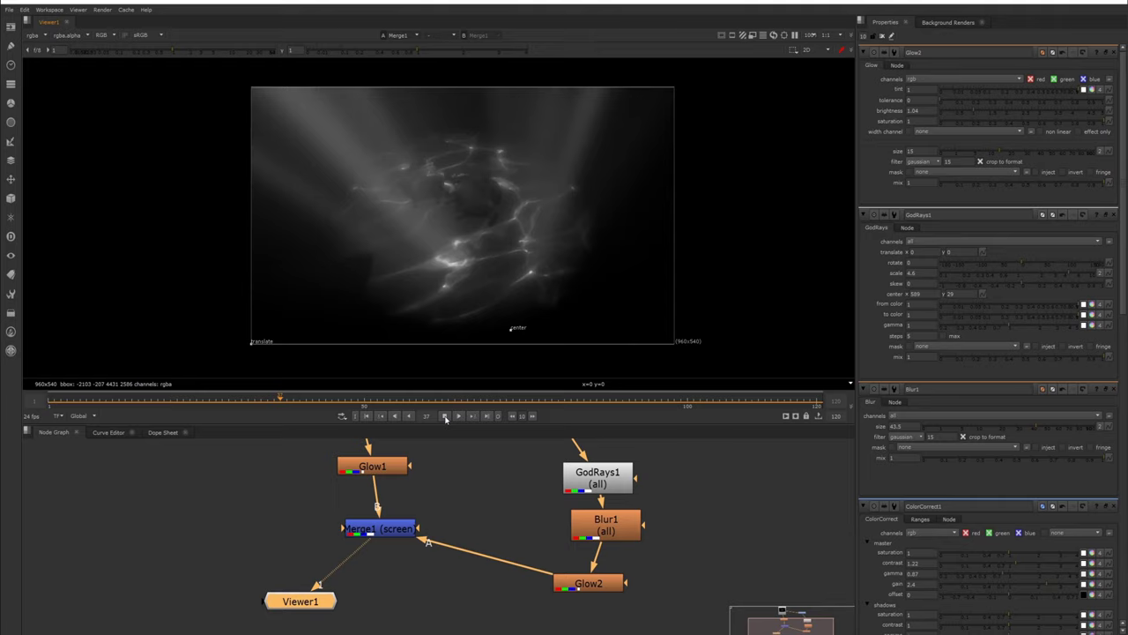
pyautogui.click(409, 417)
# Step: Switch to Maya and re-render the spotlight's gobo pattern from an adjusted perspective view in the Arnold RenderView
pyautogui.moveTo(313, 633)
pyautogui.click(387, 600)
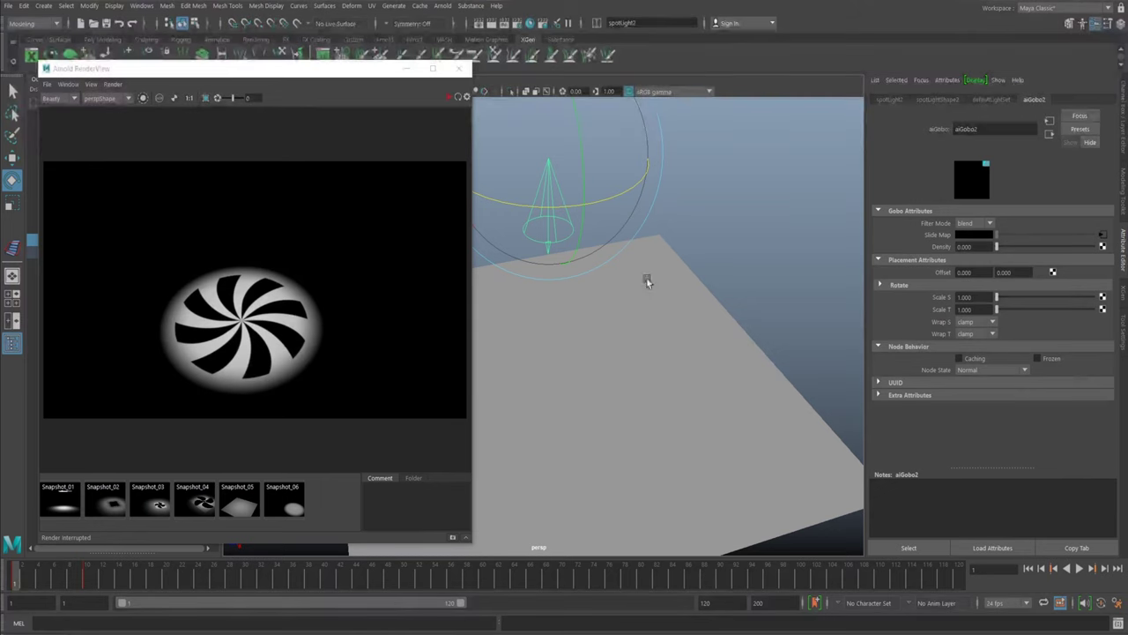
pyautogui.keyDown('alt'); pyautogui.moveTo(565, 323); pyautogui.dragTo(540, 306); pyautogui.keyUp('alt')
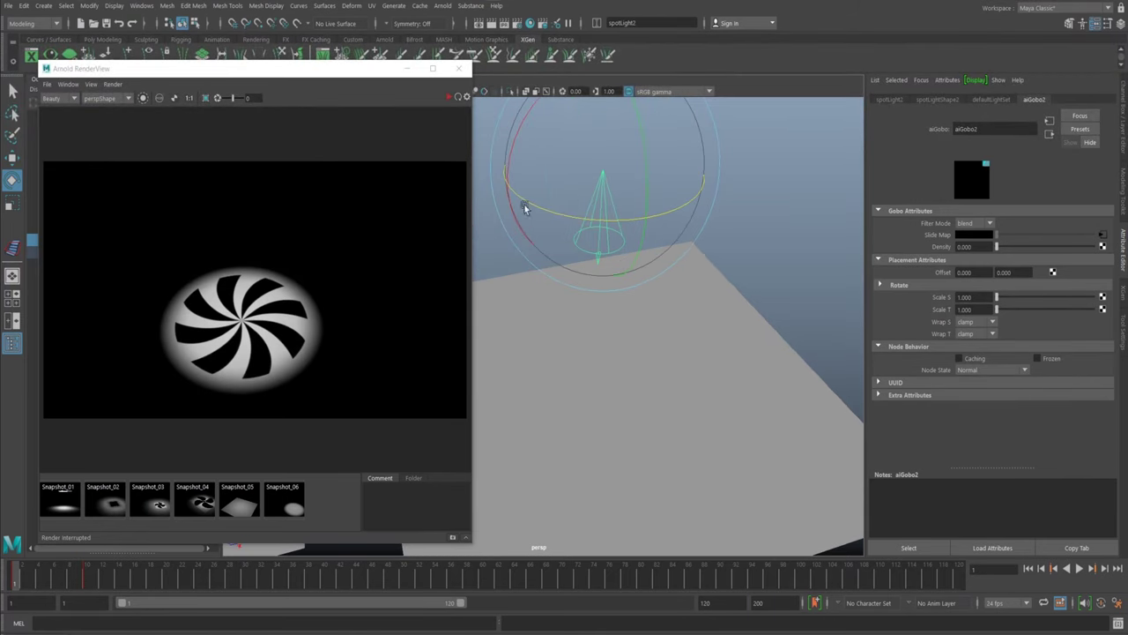
pyautogui.keyDown('alt'); pyautogui.moveTo(629, 289); pyautogui.dragTo(602, 248, button='middle'); pyautogui.keyUp('alt')
pyautogui.click(449, 97)
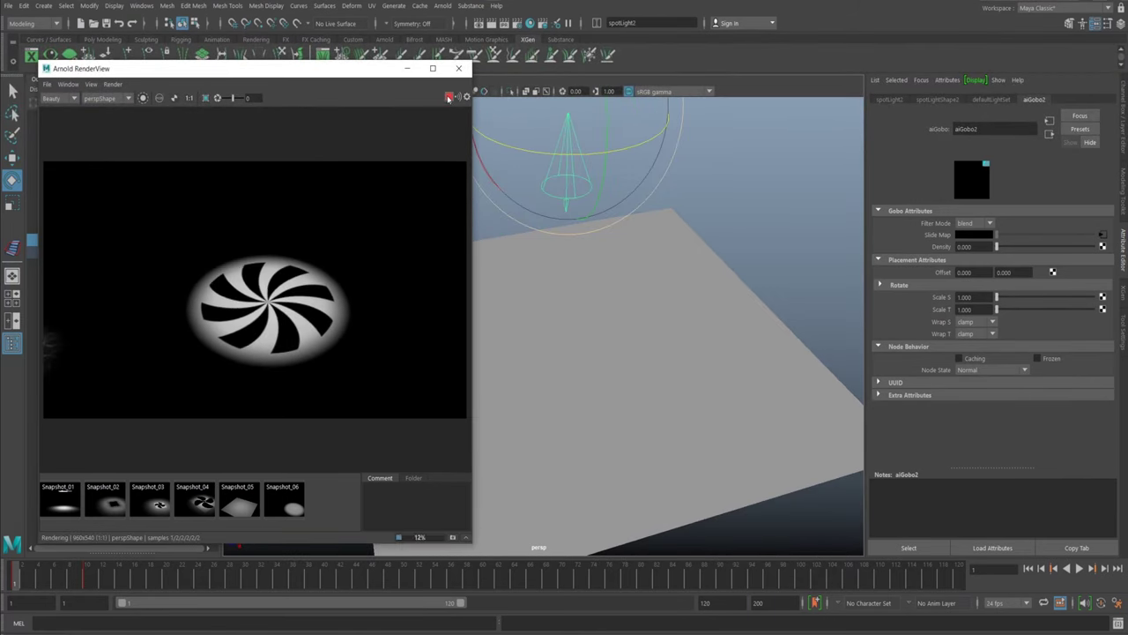
pyautogui.click(448, 99)
pyautogui.keyDown('alt'); pyautogui.moveTo(589, 310); pyautogui.dragTo(607, 327); pyautogui.keyUp('alt')
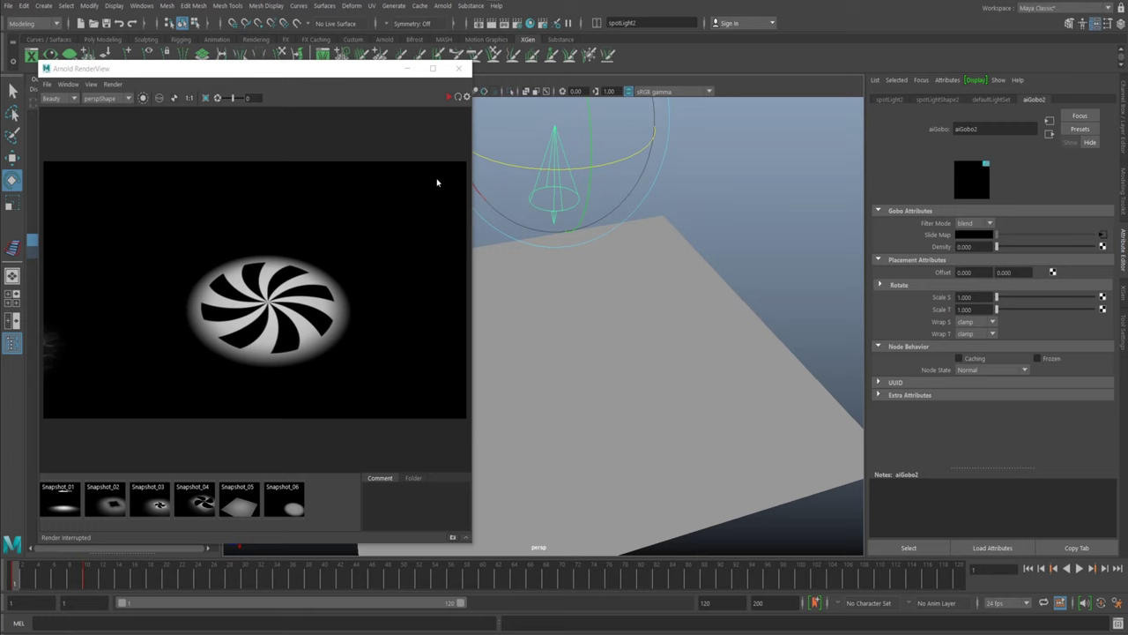
pyautogui.keyDown('alt'); pyautogui.moveTo(607, 266); pyautogui.dragTo(601, 252, button='middle'); pyautogui.keyUp('alt')
# Step: Assign the existing aiAtmosphereVolume as the Atmosphere in the Arnold render settings' environment options
pyautogui.click(142, 5)
pyautogui.moveTo(178, 91)
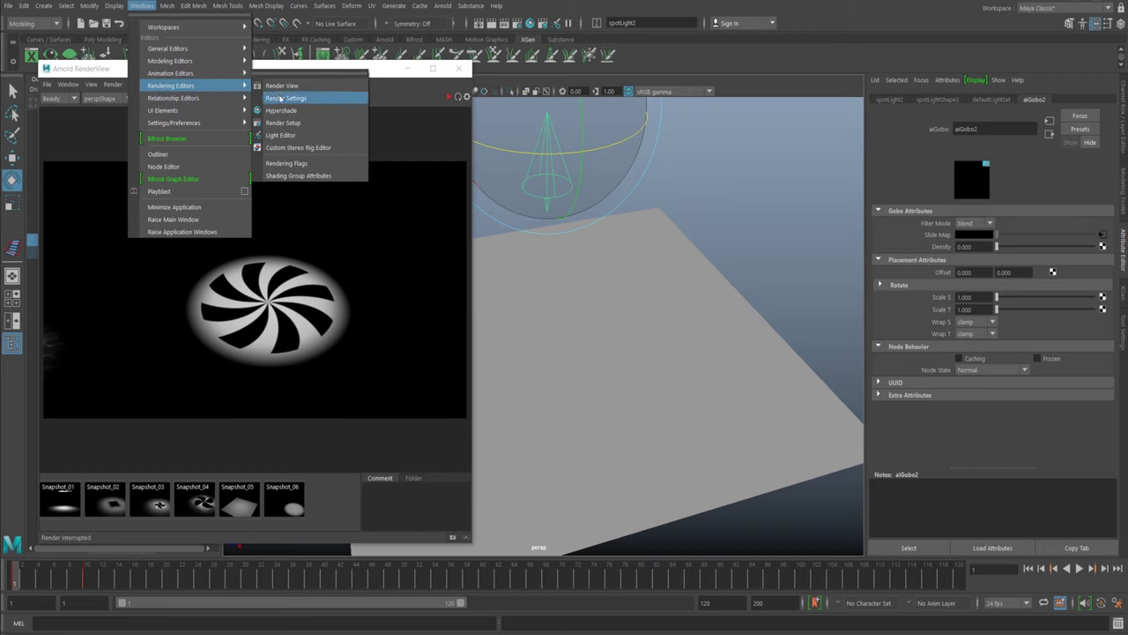
pyautogui.click(286, 97)
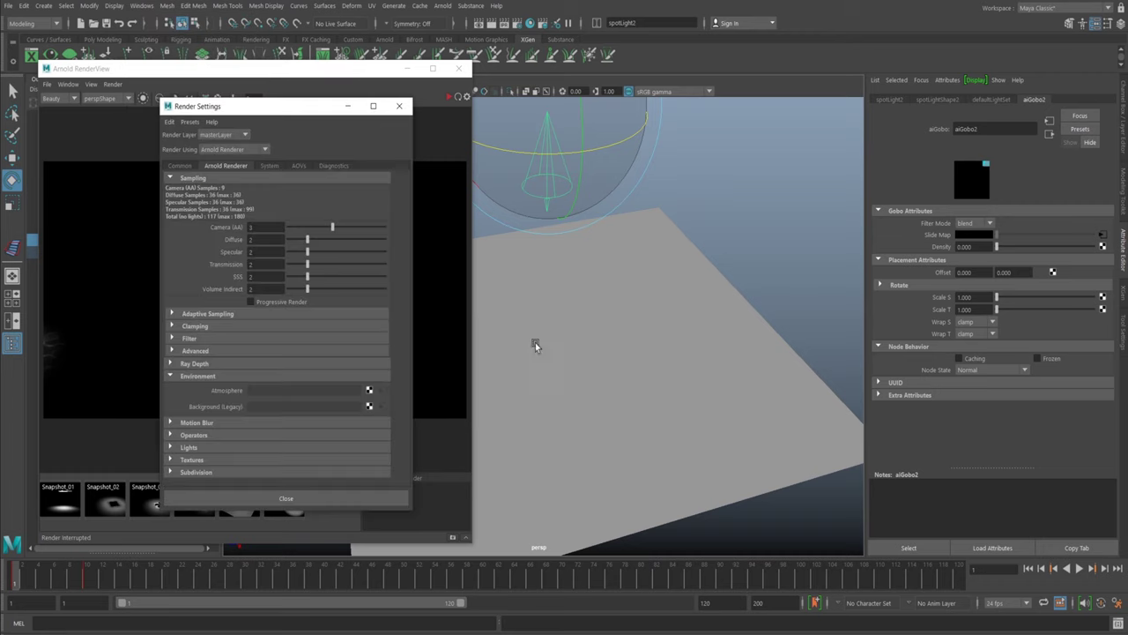
pyautogui.click(371, 390)
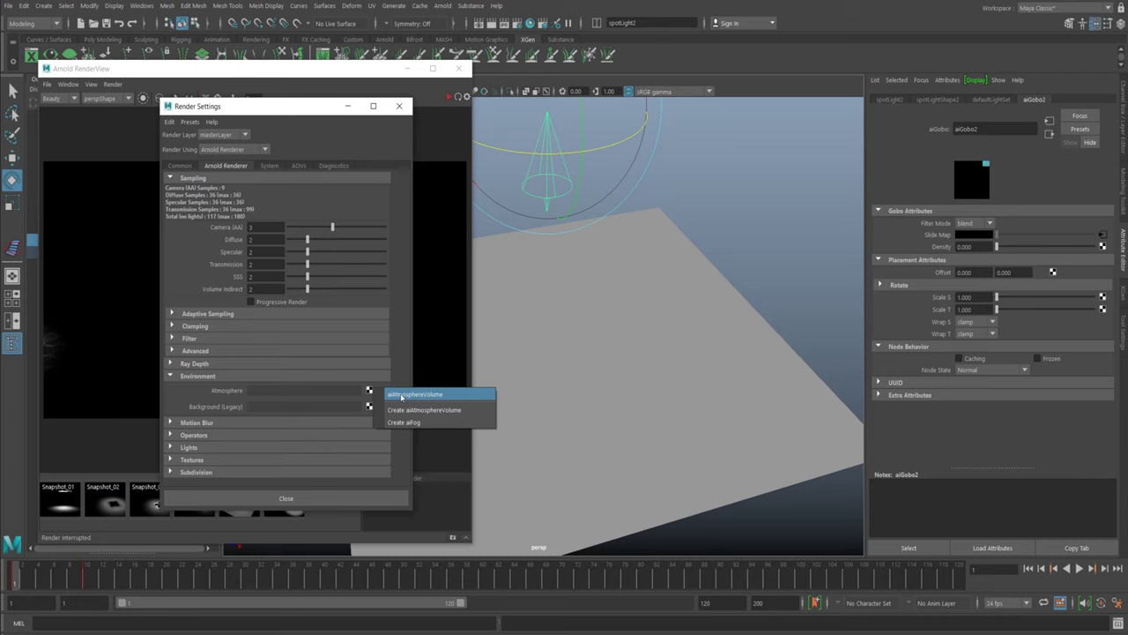
pyautogui.click(408, 395)
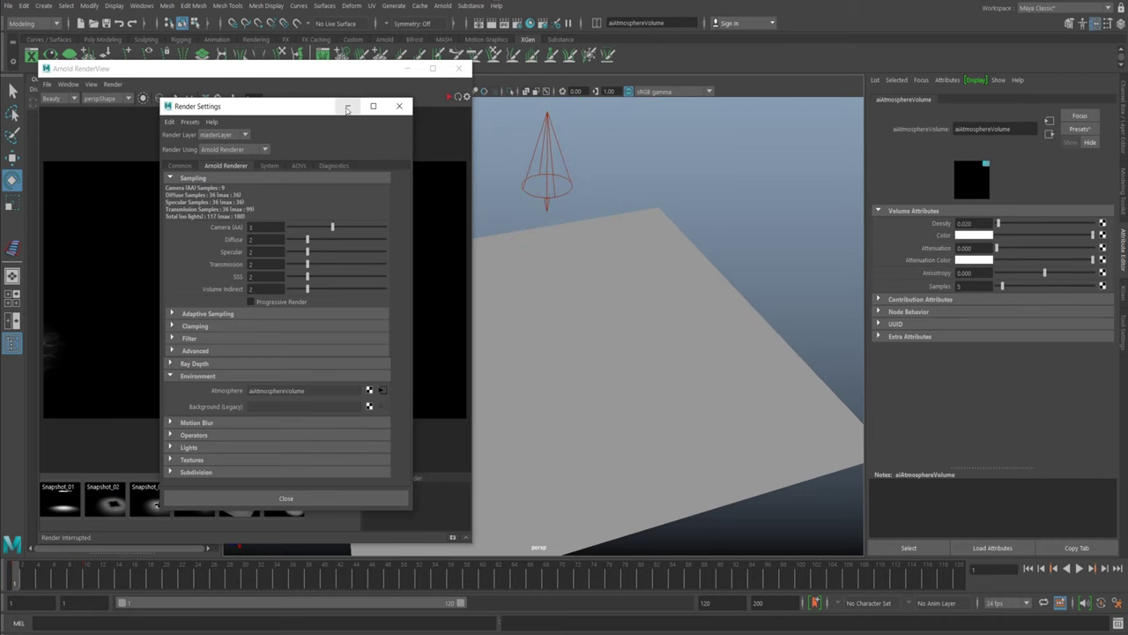
pyautogui.click(398, 105)
# Step: Reframe the spotlight from a low side angle to preview its volumetric beam, then stop the interactive render
pyautogui.keyDown('alt'); pyautogui.moveTo(635, 291); pyautogui.dragTo(679, 300, button='middle'); pyautogui.keyUp('alt')
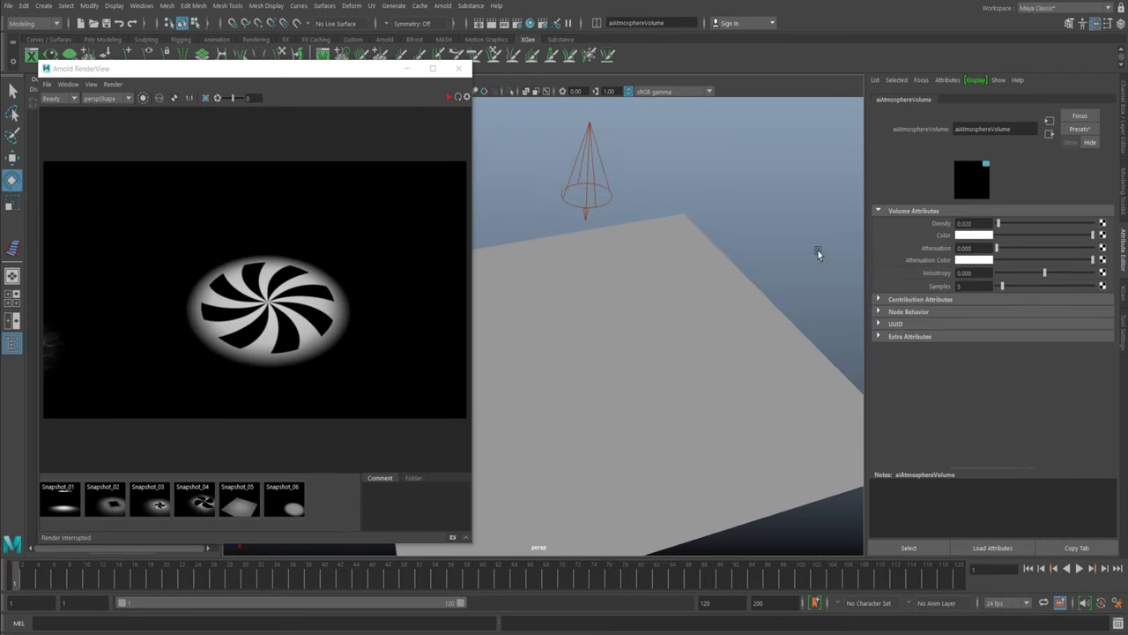
pyautogui.keyDown('alt'); pyautogui.moveTo(783, 254); pyautogui.dragTo(700, 235, button='middle'); pyautogui.keyUp('alt')
pyautogui.keyDown('alt'); pyautogui.moveTo(524, 194); pyautogui.dragTo(562, 191, button='middle'); pyautogui.keyUp('alt')
pyautogui.keyDown('alt'); pyautogui.moveTo(559, 189); pyautogui.dragTo(496, 244); pyautogui.keyUp('alt')
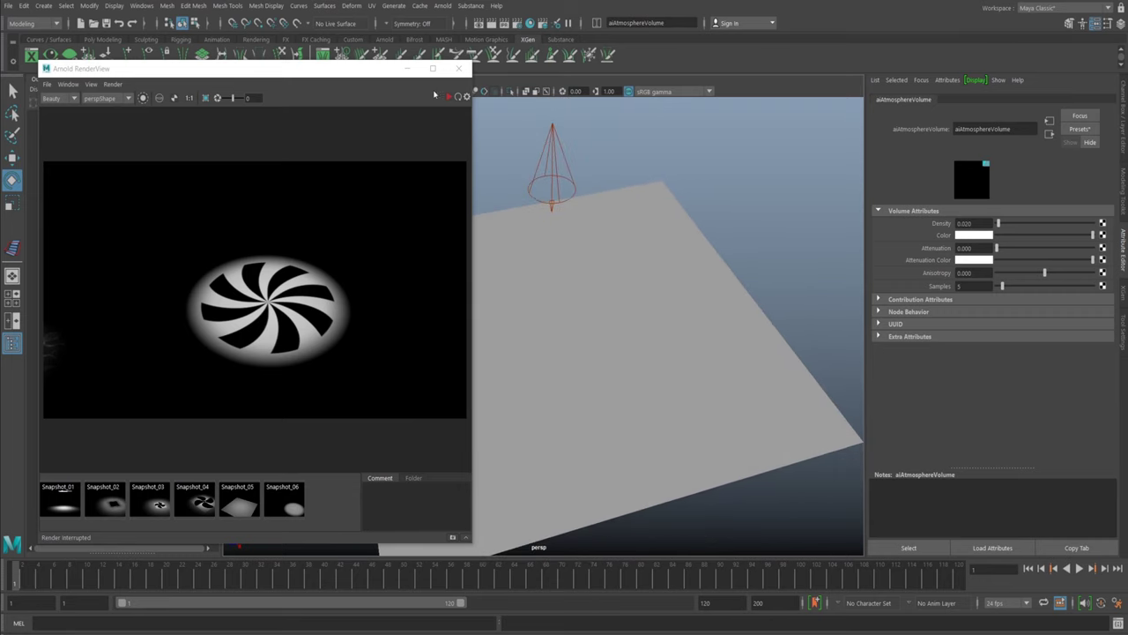
pyautogui.keyDown('alt'); pyautogui.moveTo(620, 341); pyautogui.dragTo(629, 295); pyautogui.keyUp('alt')
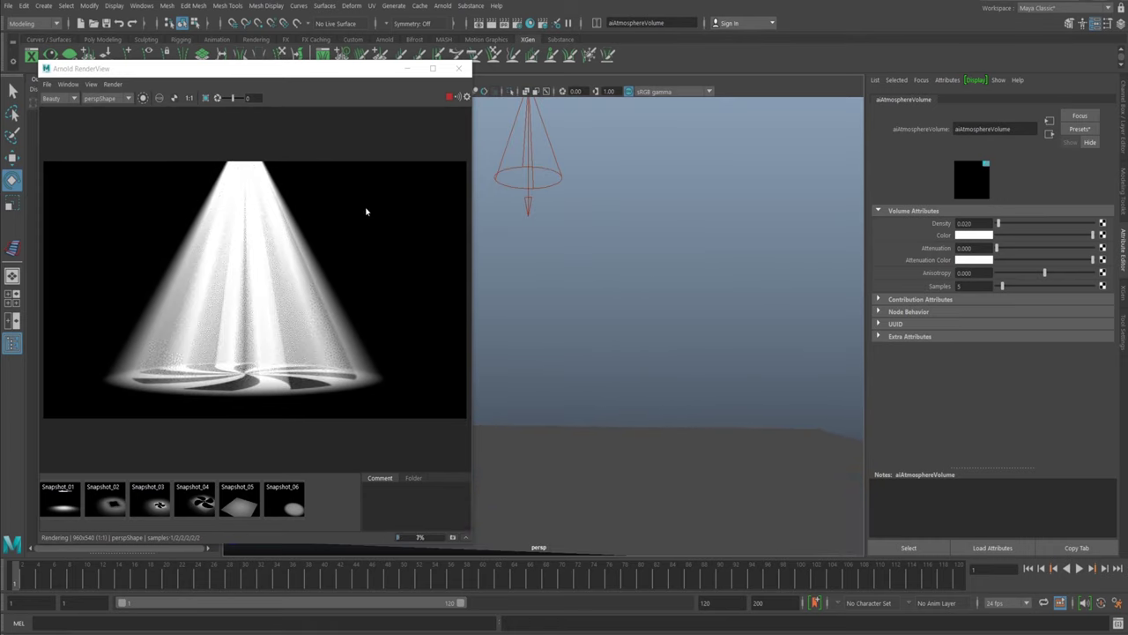
pyautogui.click(449, 97)
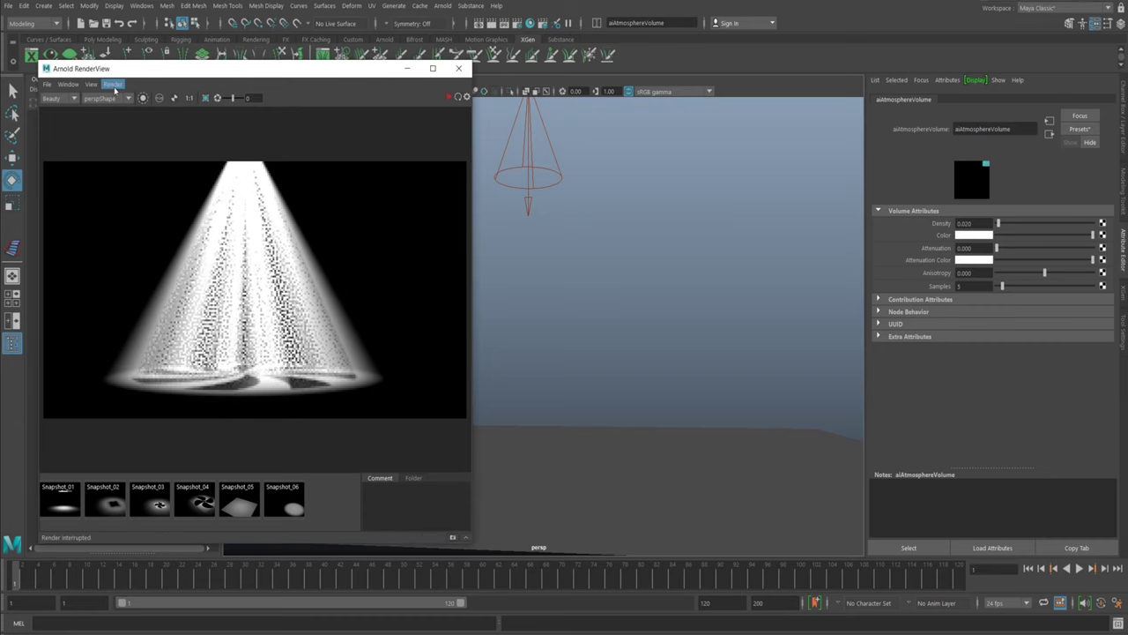
# Step: Turn off Progressive Refinement for the Arnold RenderView
pyautogui.click(113, 83)
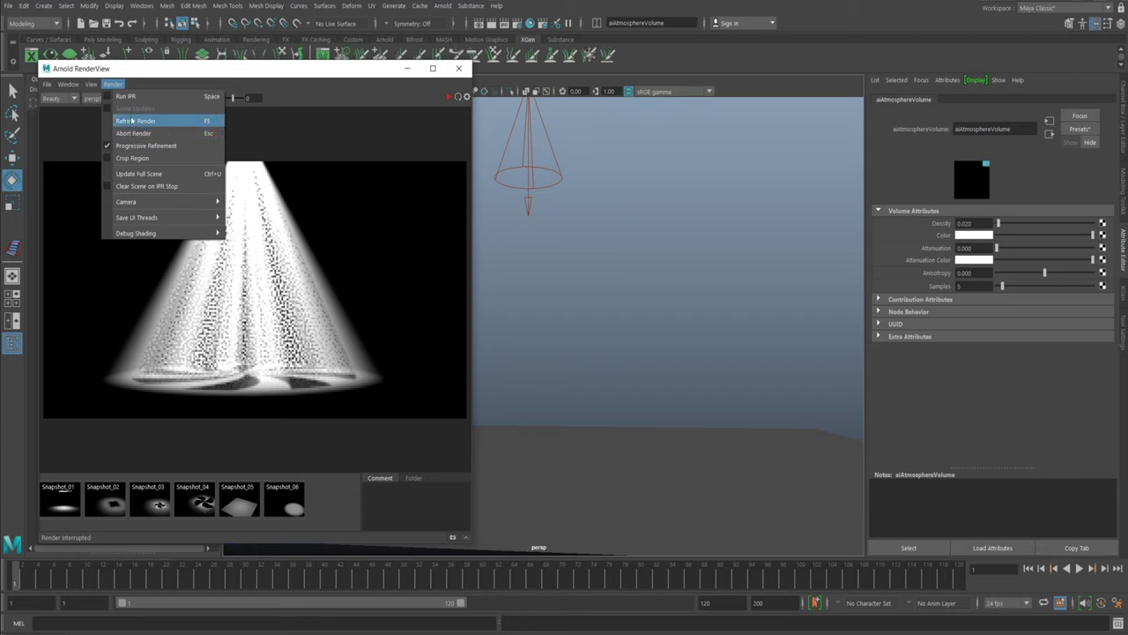
pyautogui.click(129, 147)
pyautogui.click(113, 84)
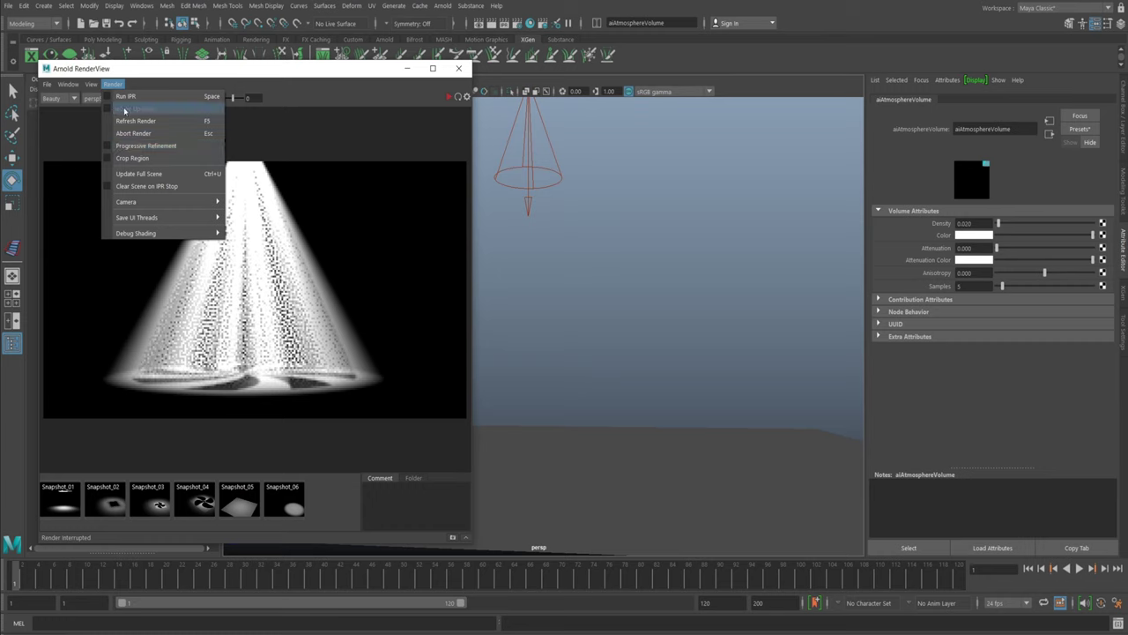
pyautogui.click(321, 133)
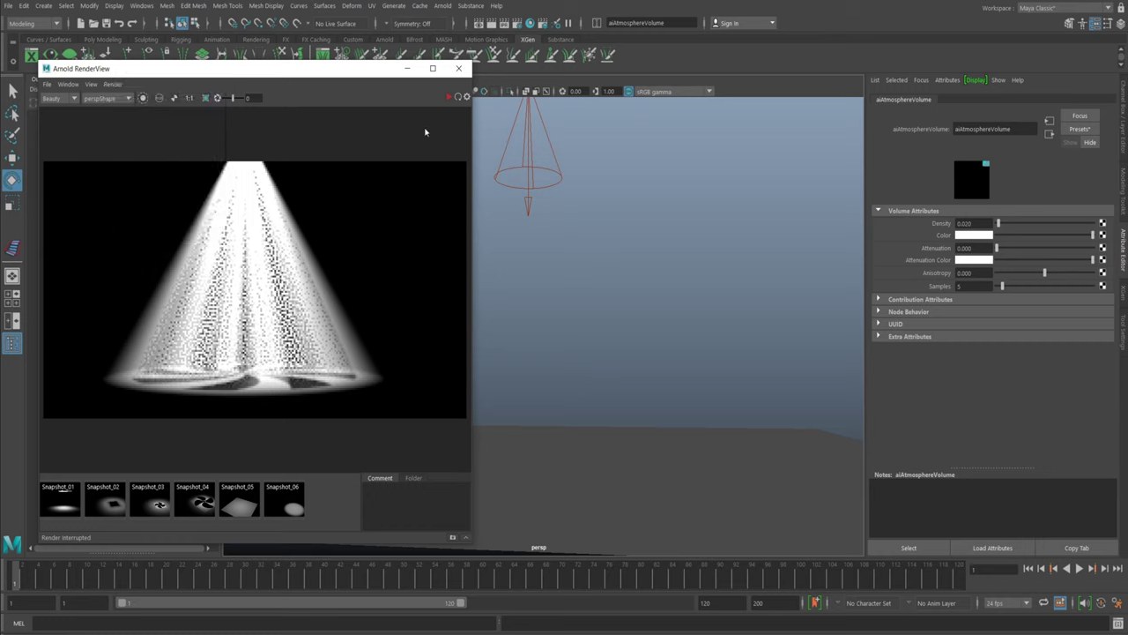
# Step: Refresh the volumetric gobo render and run a full scene update in the Arnold RenderView
pyautogui.click(458, 97)
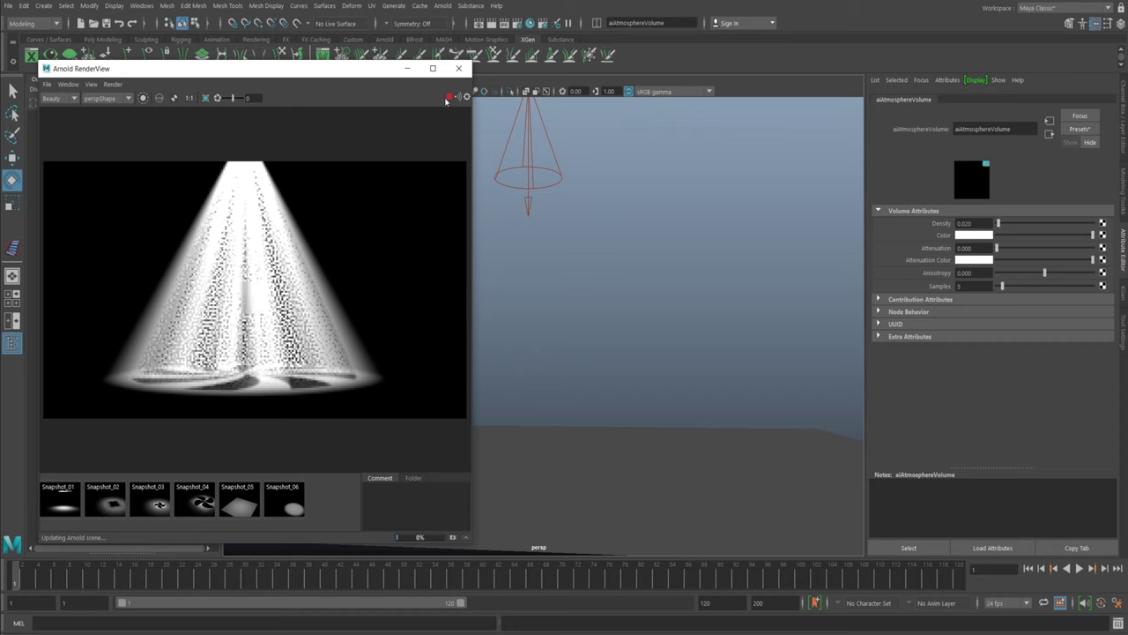
pyautogui.click(113, 84)
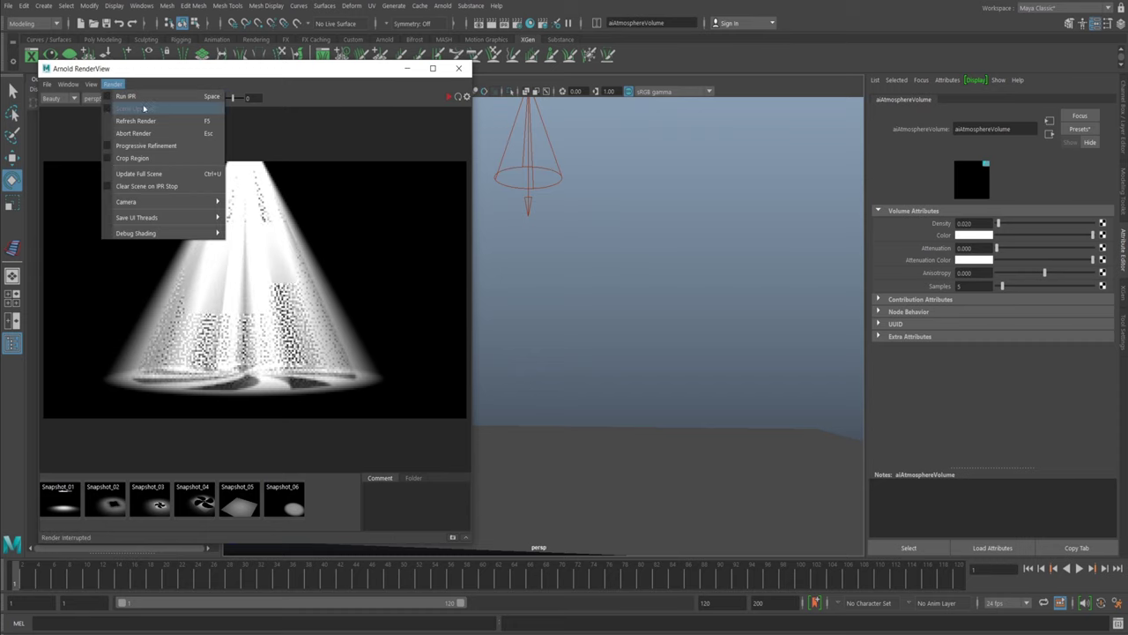
pyautogui.click(134, 175)
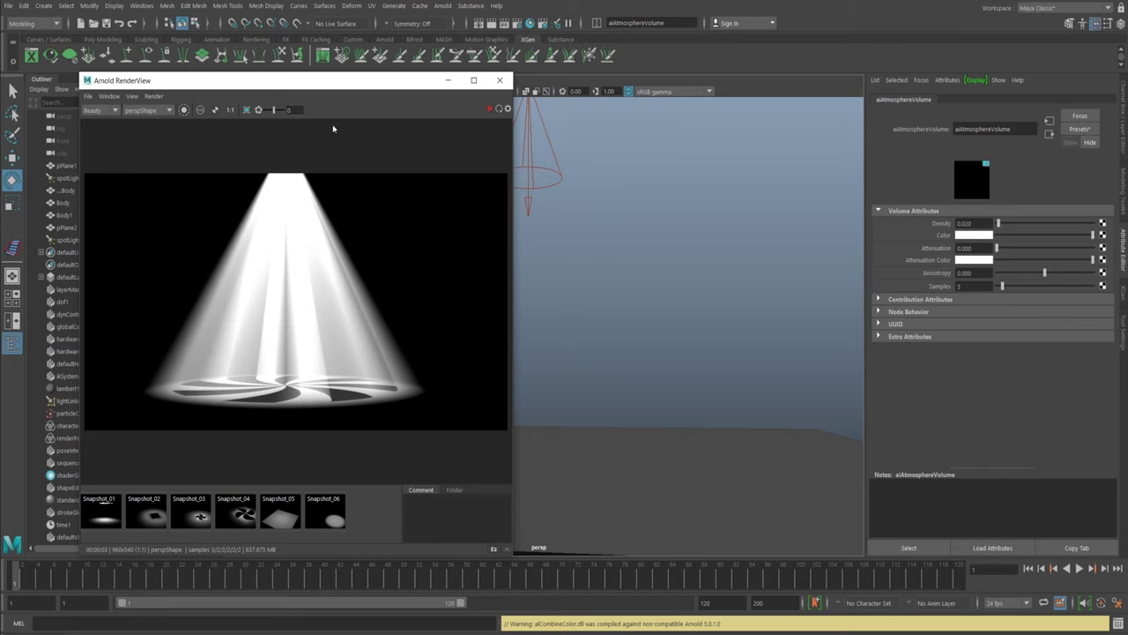
# Step: Store a snapshot of the volumetric beam render and restart the interactive render
pyautogui.moveTo(304, 90)
pyautogui.mouseDown()
pyautogui.moveTo(258, 78)
pyautogui.moveTo(299, 98)
pyautogui.moveTo(272, 94)
pyautogui.moveTo(283, 94)
pyautogui.mouseUp()
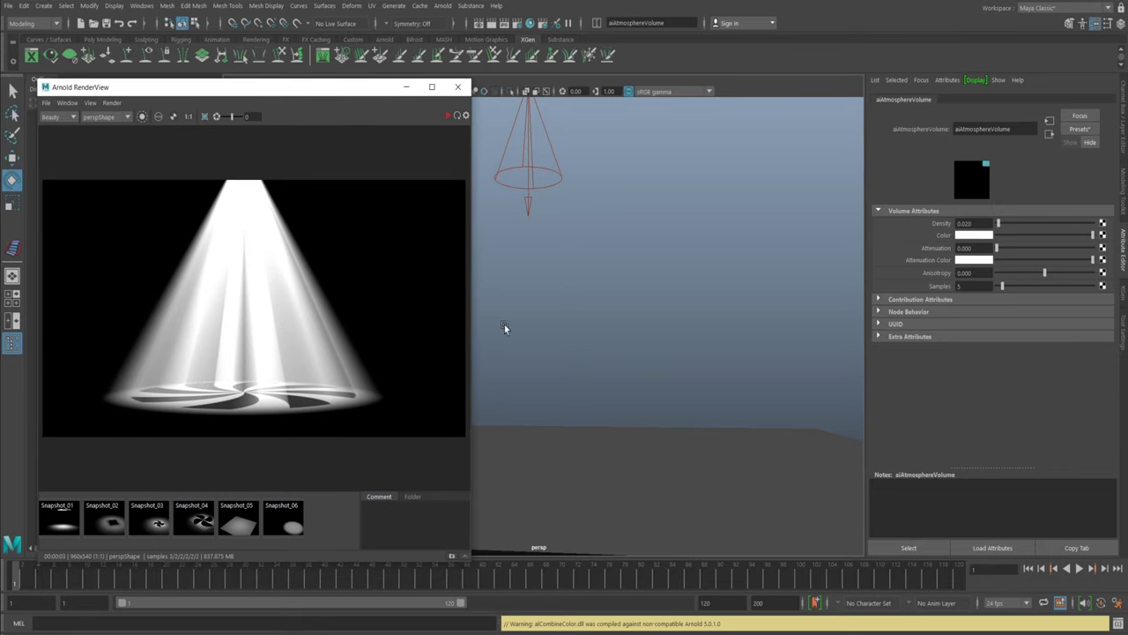
pyautogui.click(453, 557)
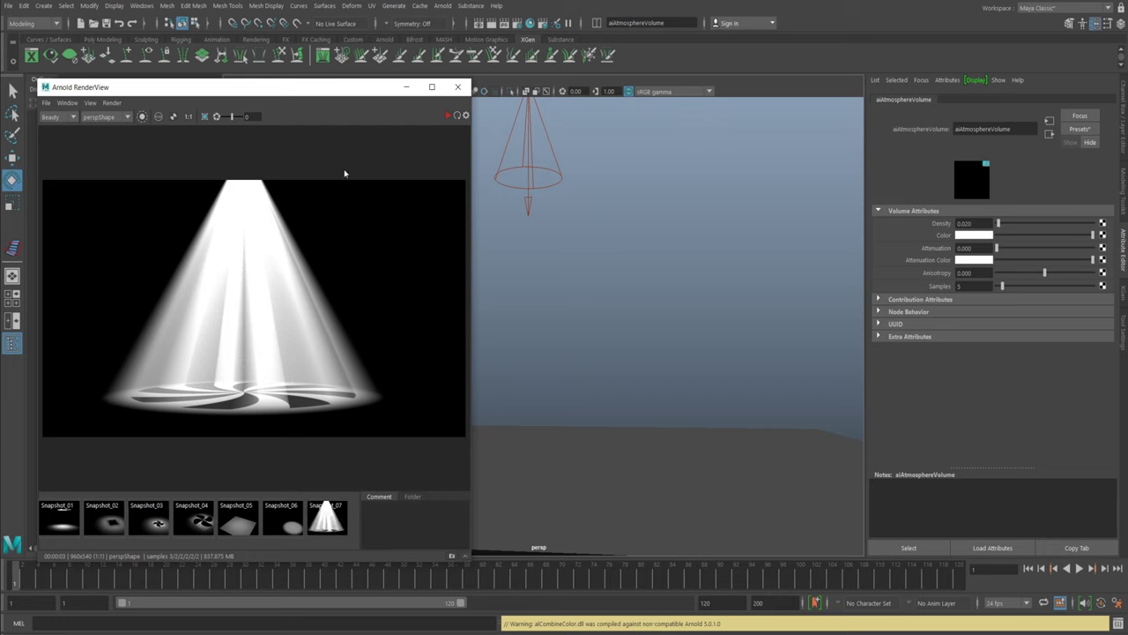
pyautogui.click(446, 116)
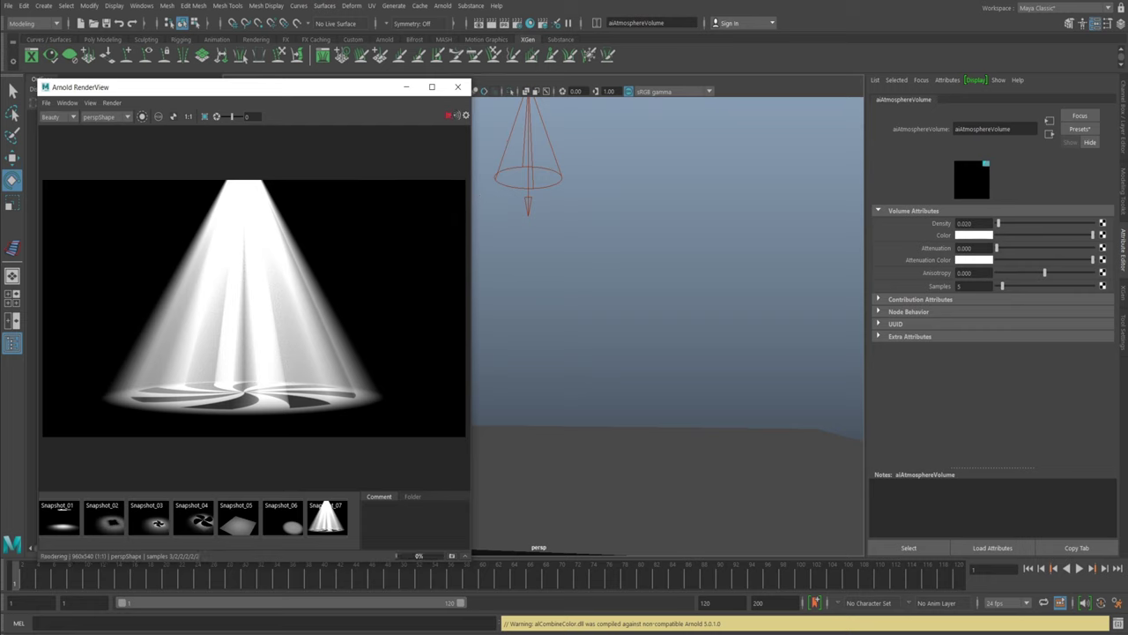
# Step: Set the aiAtmosphereVolume's Attenuation to 0.1
pyautogui.moveTo(976, 248); pyautogui.dragTo(934, 248)
pyautogui.write('.0')
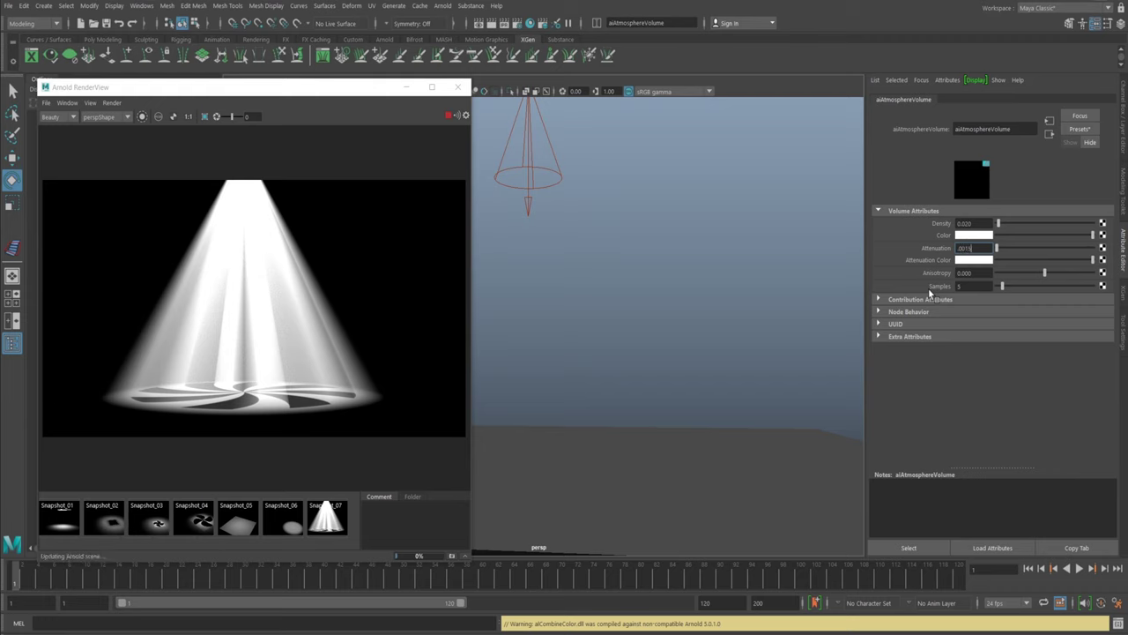
pyautogui.press('BackSpace')
pyautogui.press('BackSpace')
pyautogui.press('BackSpace')
pyautogui.press('Return')
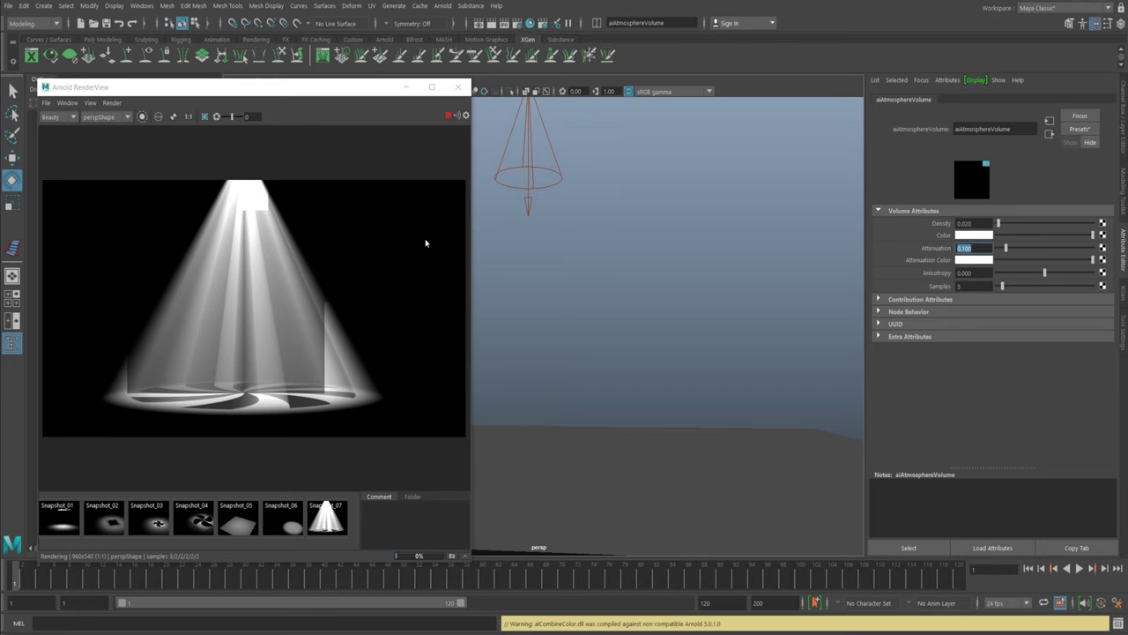
# Step: Set the aiAtmosphereVolume's Attenuation to 0.25
pyautogui.click(264, 90)
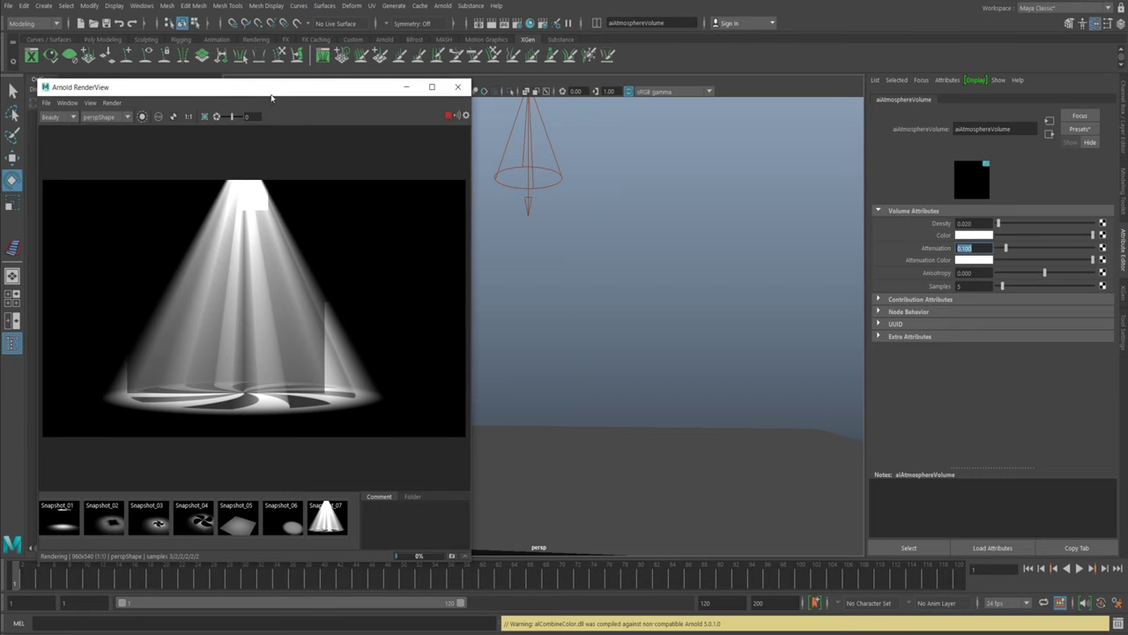
pyautogui.moveTo(271, 98); pyautogui.dragTo(279, 104)
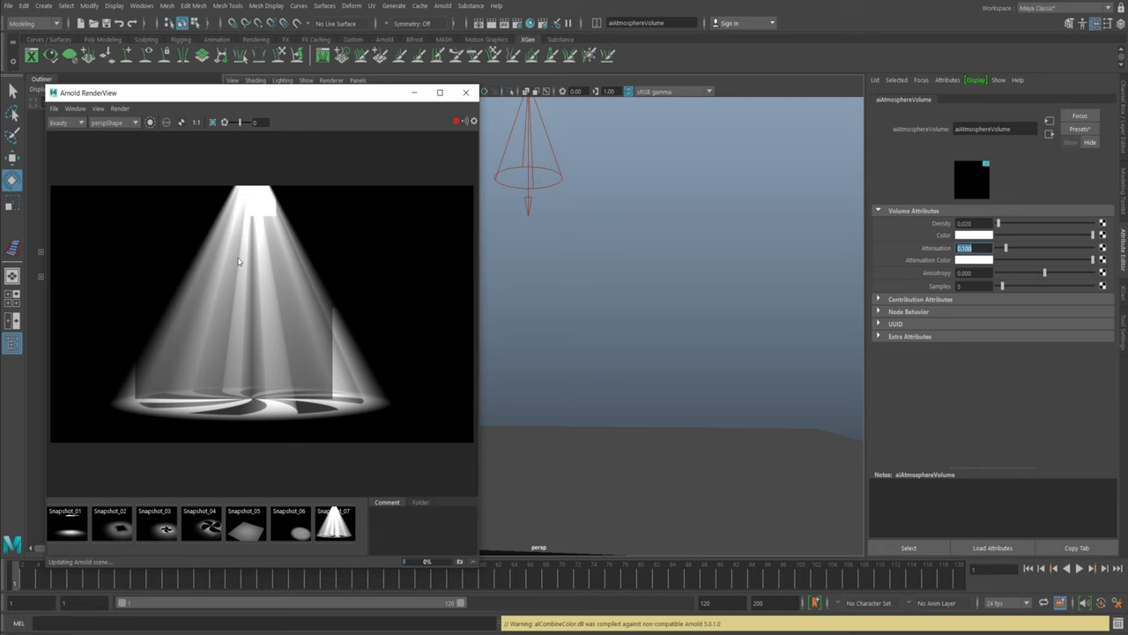
pyautogui.moveTo(277, 94); pyautogui.dragTo(290, 97)
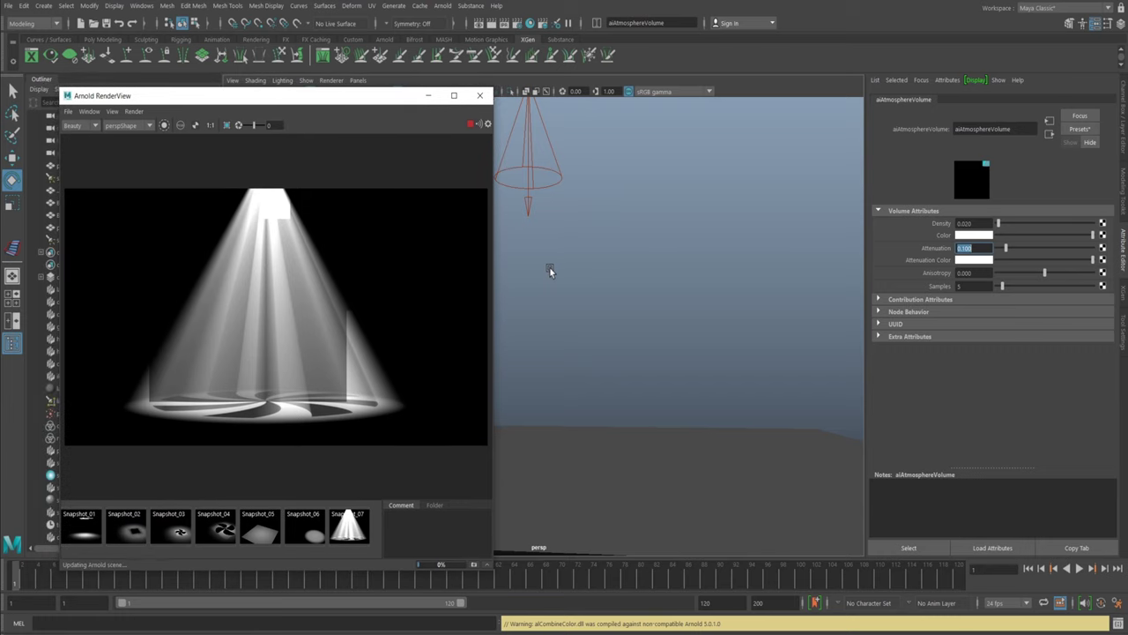
pyautogui.keyDown('alt'); pyautogui.moveTo(552, 270); pyautogui.dragTo(563, 265, button='middle'); pyautogui.keyUp('alt')
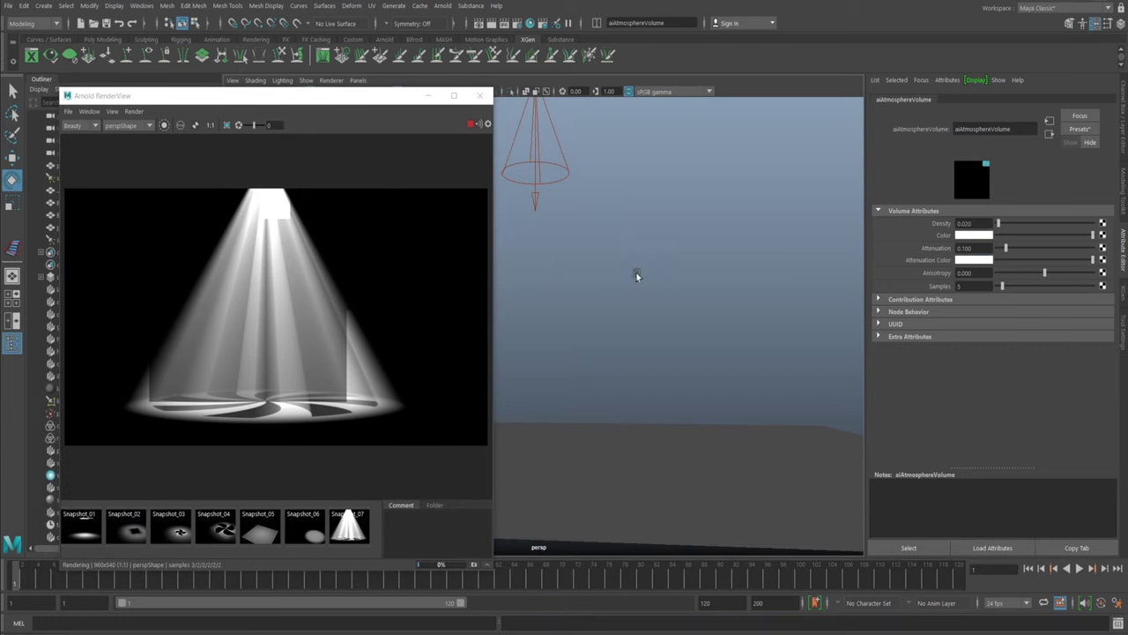
pyautogui.click(472, 123)
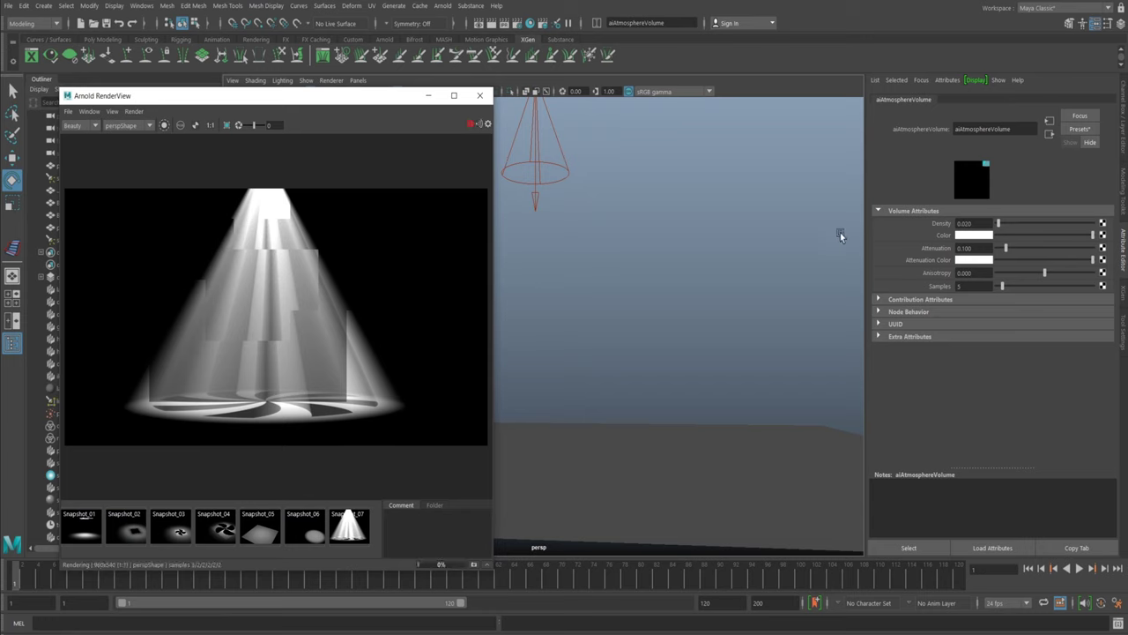
pyautogui.click(970, 248)
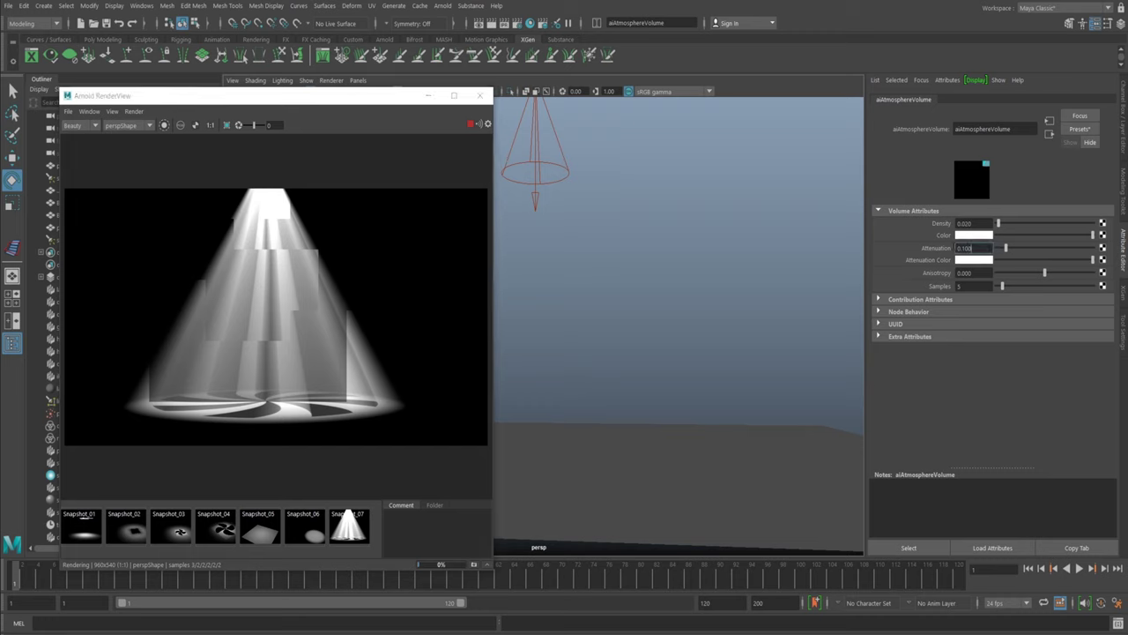
pyautogui.write('0.25')
pyautogui.press('Return')
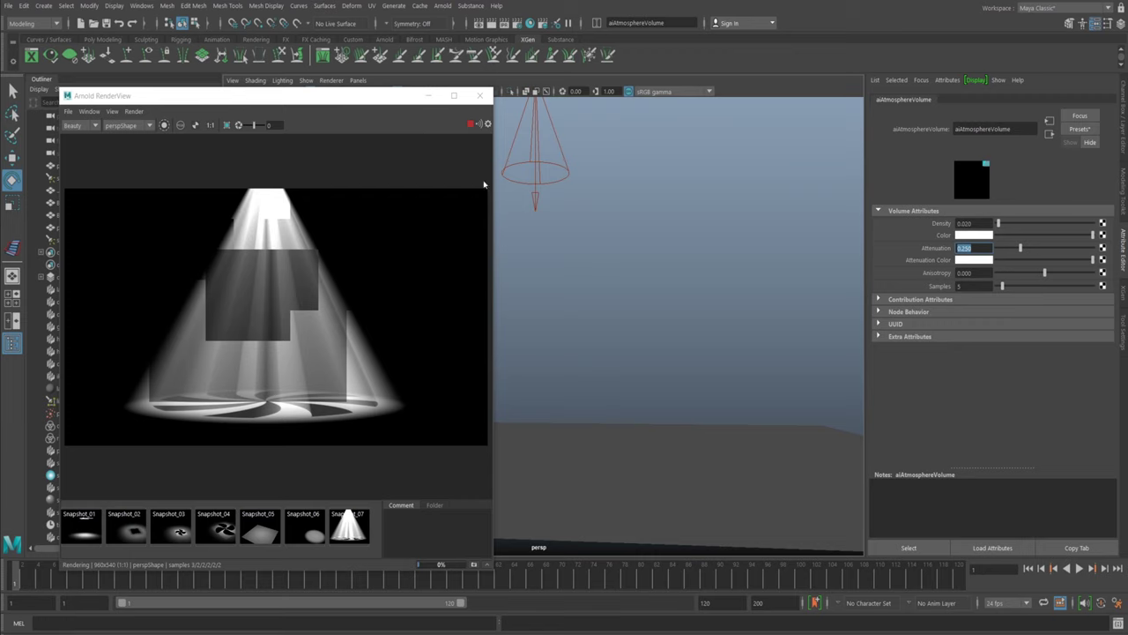
# Step: Stop the interactive render and run a full scene update to render the new attenuation
pyautogui.click(470, 124)
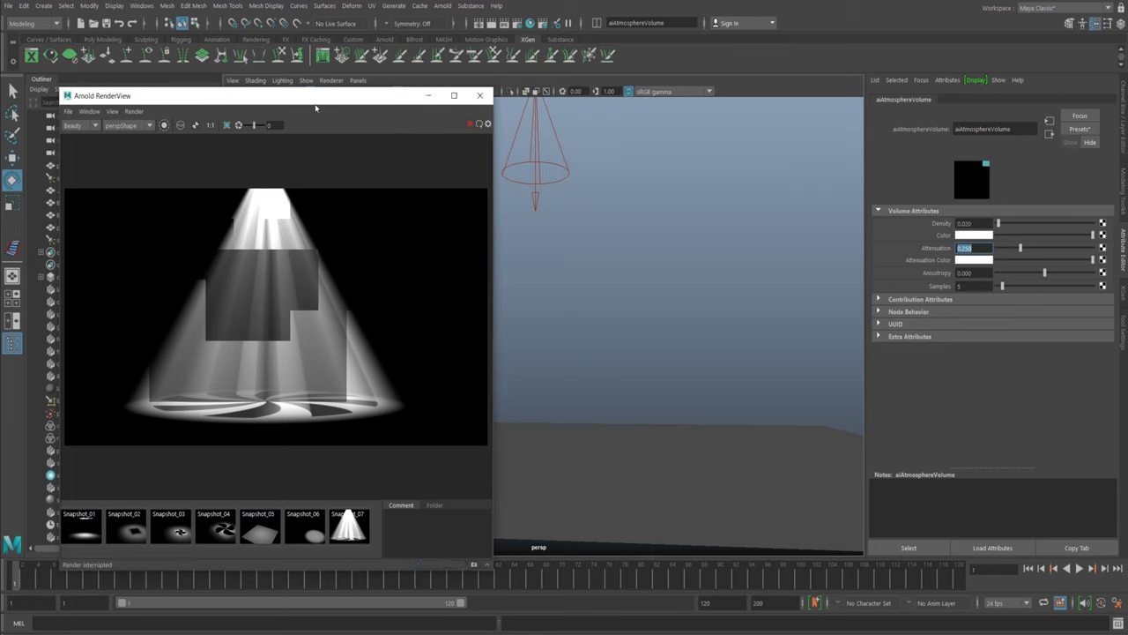
pyautogui.click(133, 112)
pyautogui.click(176, 199)
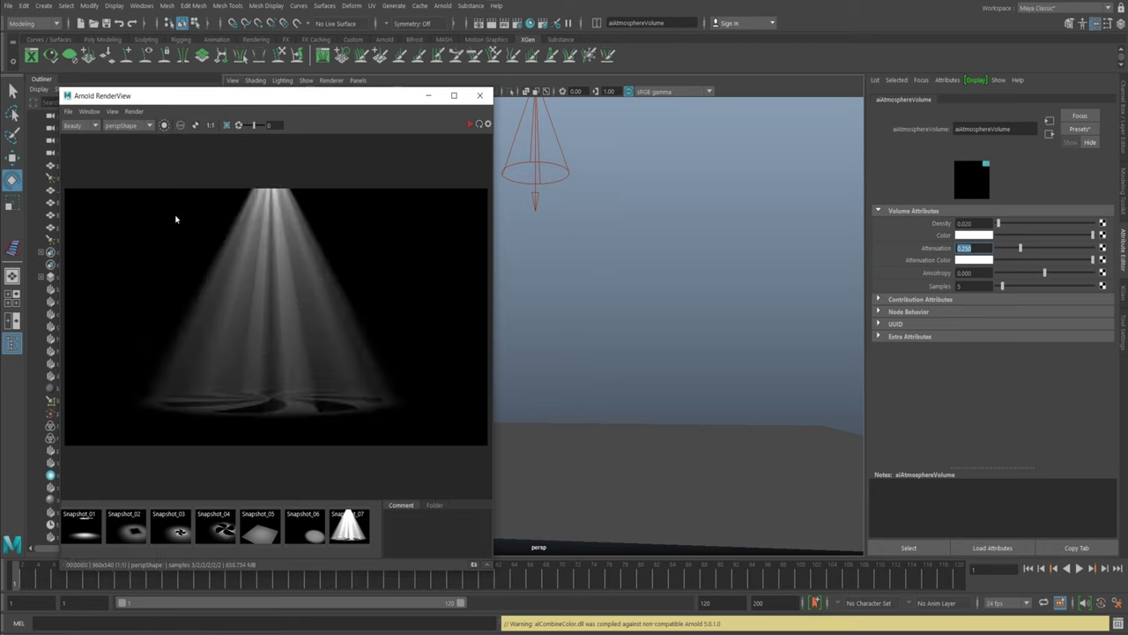
# Step: Compare the attenuated beam render with Snapshot_07
pyautogui.click(342, 537)
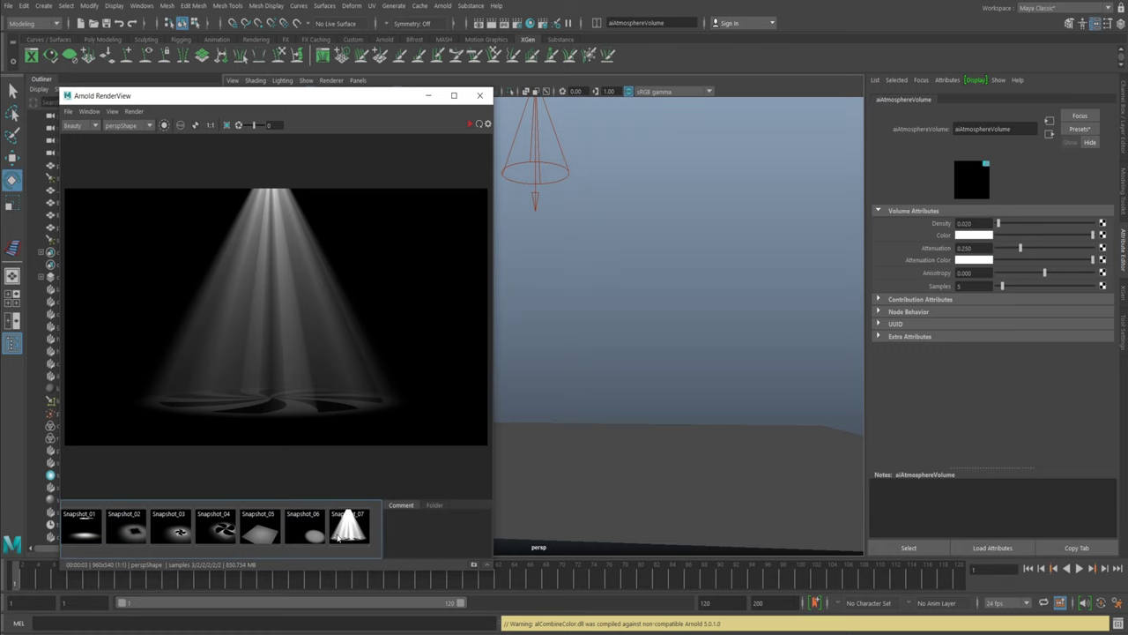
pyautogui.click(337, 537)
pyautogui.click(338, 539)
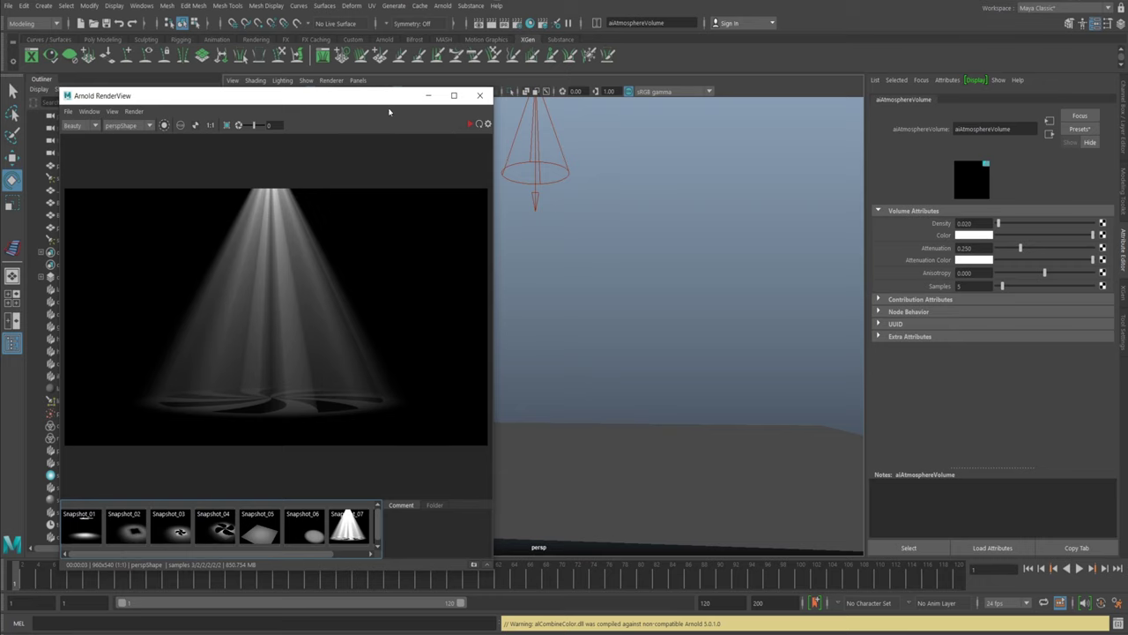
pyautogui.moveTo(382, 100); pyautogui.dragTo(413, 112)
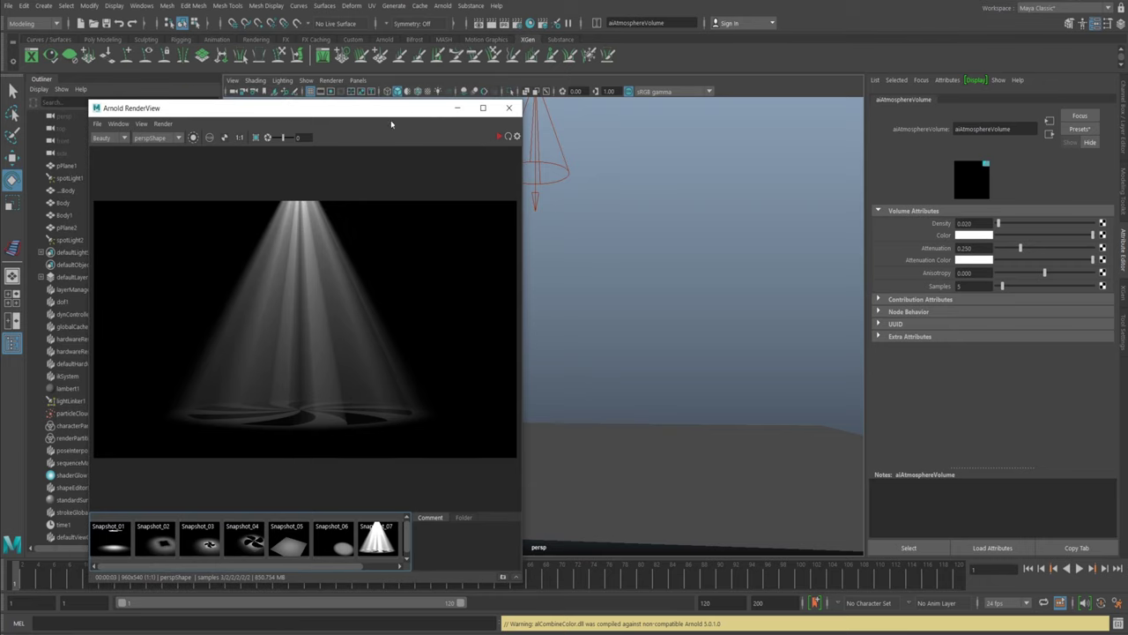
pyautogui.moveTo(379, 110); pyautogui.dragTo(350, 110)
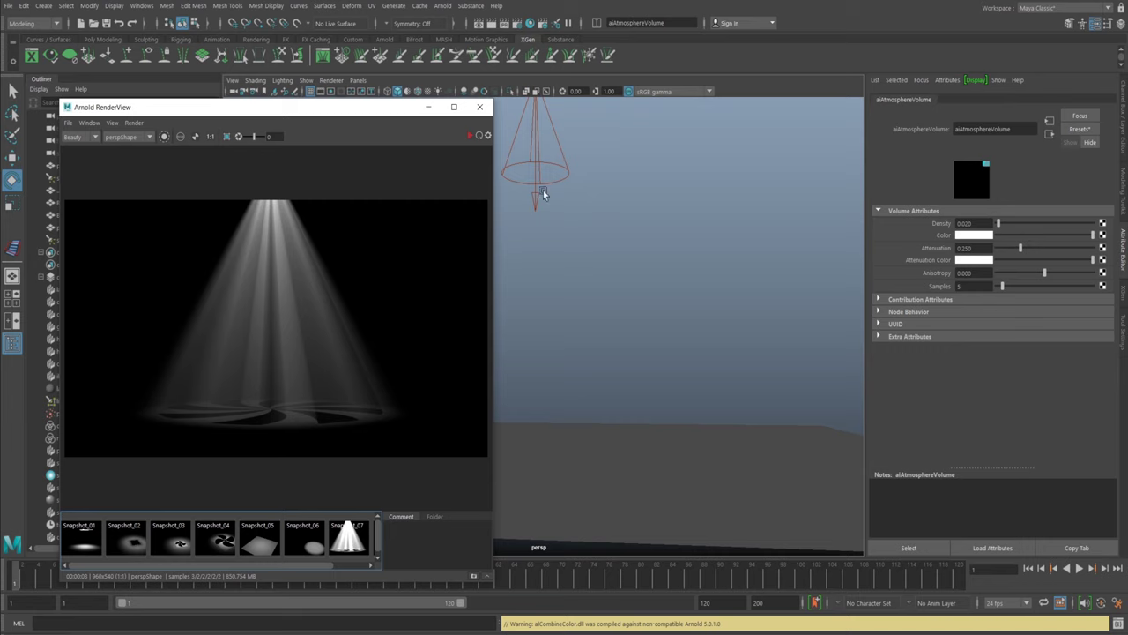
# Step: Select spotLight2, clear the render window off the viewport, and frame the spotlight together with the character models and floor plane
pyautogui.click(530, 164)
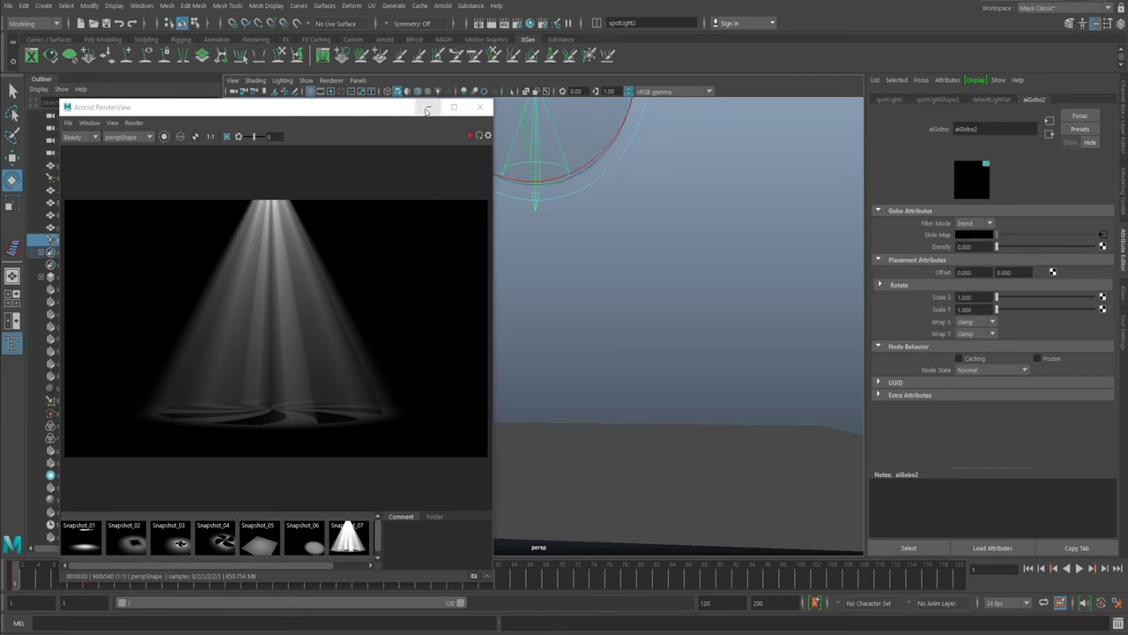
pyautogui.moveTo(395, 112); pyautogui.dragTo(935, 87)
pyautogui.keyDown('alt'); pyautogui.moveTo(398, 309); pyautogui.dragTo(357, 304, button='right'); pyautogui.keyUp('alt')
pyautogui.keyDown('alt'); pyautogui.moveTo(357, 304); pyautogui.dragTo(431, 317, button='middle'); pyautogui.keyUp('alt')
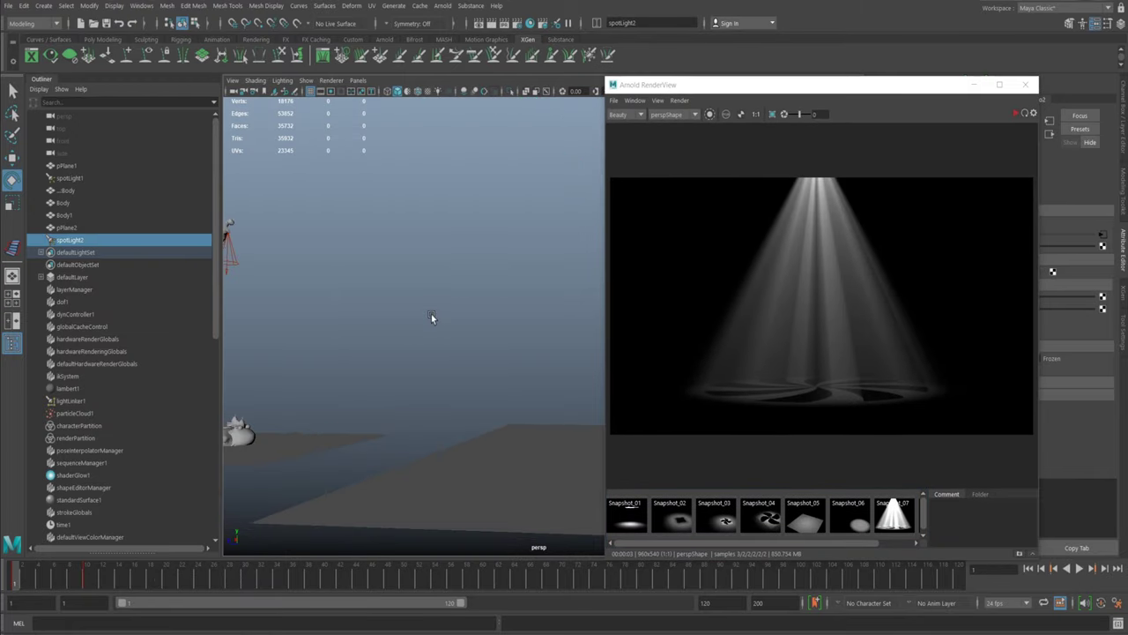
pyautogui.keyDown('alt'); pyautogui.moveTo(431, 318); pyautogui.dragTo(326, 264, button='right'); pyautogui.keyUp('alt')
pyautogui.keyDown('alt'); pyautogui.moveTo(326, 264); pyautogui.dragTo(390, 262, button='middle'); pyautogui.keyUp('alt')
pyautogui.keyDown('alt'); pyautogui.moveTo(410, 271); pyautogui.dragTo(486, 325, button='right'); pyautogui.keyUp('alt')
pyautogui.keyDown('alt'); pyautogui.moveTo(449, 218); pyautogui.dragTo(494, 204, button='middle'); pyautogui.keyUp('alt')
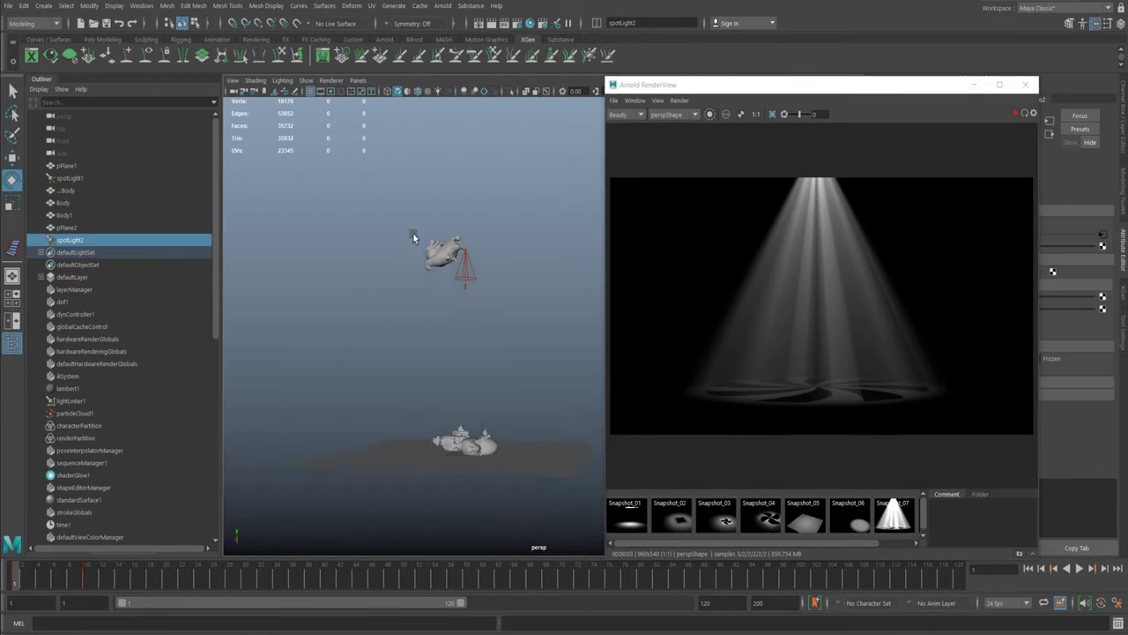
pyautogui.keyDown('alt'); pyautogui.moveTo(413, 234); pyautogui.dragTo(409, 201, button='middle'); pyautogui.keyUp('alt')
pyautogui.keyDown('alt'); pyautogui.moveTo(409, 201); pyautogui.dragTo(445, 314, button='right'); pyautogui.keyUp('alt')
pyautogui.keyDown('alt'); pyautogui.moveTo(445, 314); pyautogui.dragTo(371, 337); pyautogui.keyUp('alt')
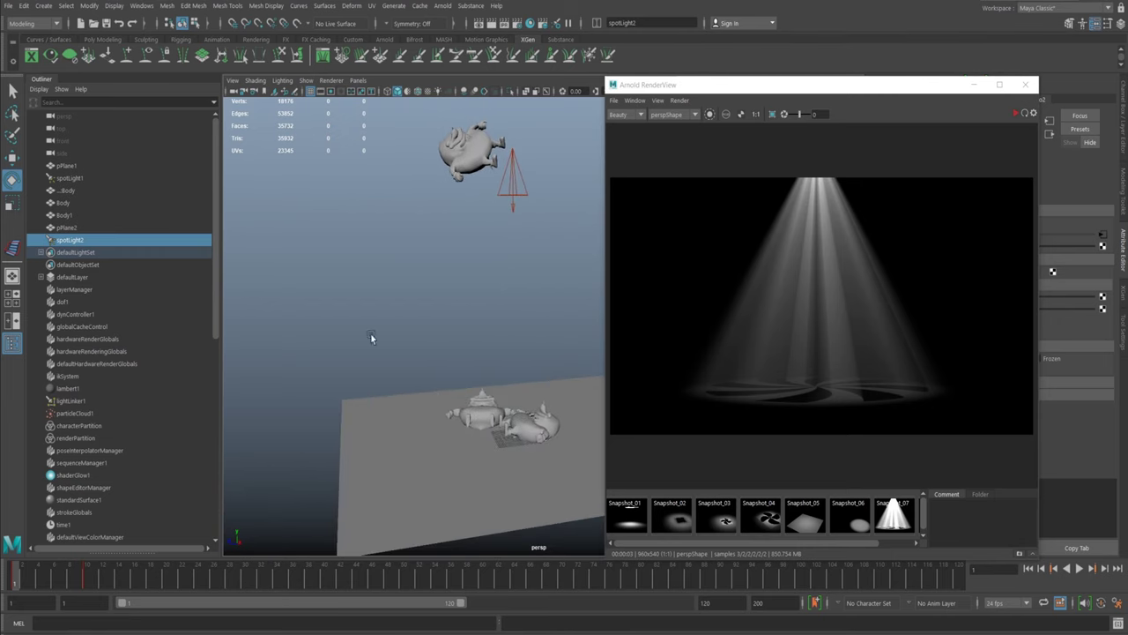
# Step: Play the falling character animation, stop at frame 74, and inspect the character beneath the spotlight with nothing left selected
pyautogui.moveTo(46, 575)
pyautogui.mouseDown()
pyautogui.moveTo(171, 576)
pyautogui.moveTo(139, 579)
pyautogui.moveTo(152, 561)
pyautogui.mouseUp()
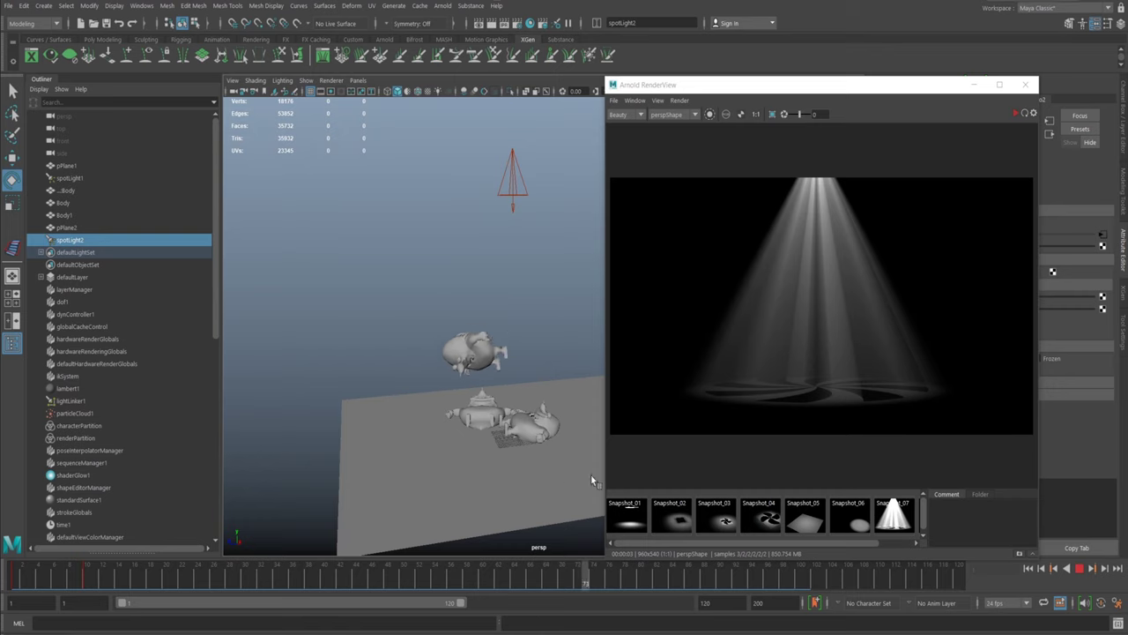
pyautogui.hotkey('alt', 'v')
pyautogui.keyDown('alt'); pyautogui.moveTo(388, 382); pyautogui.dragTo(432, 368); pyautogui.keyUp('alt')
pyautogui.scroll(-2, 431, 366)
pyautogui.click(507, 154)
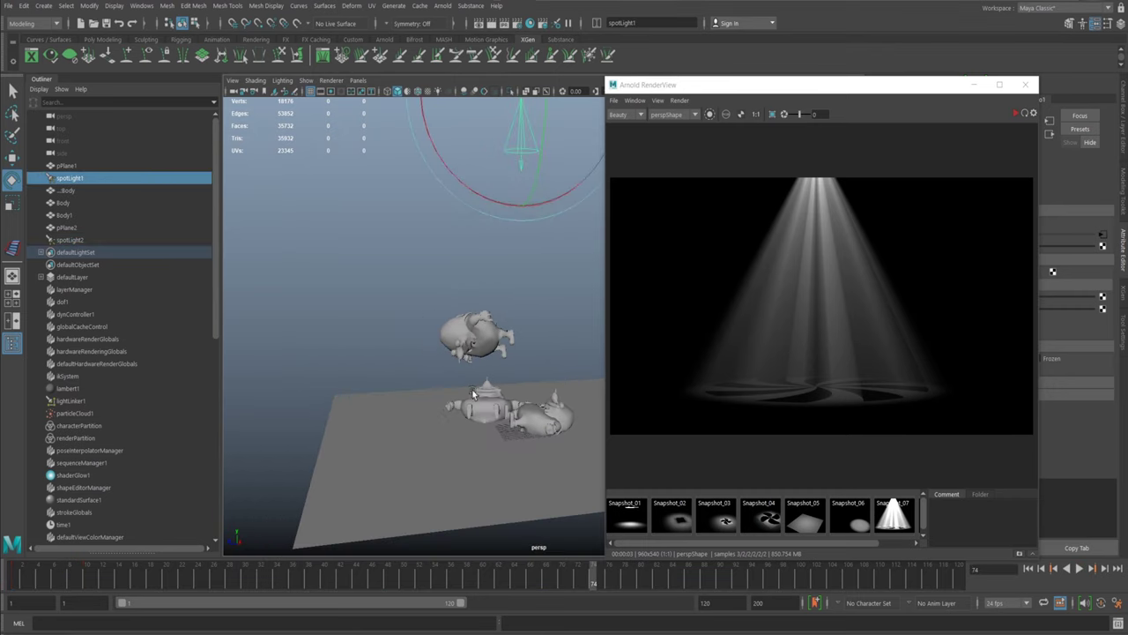
pyautogui.keyDown('alt'); pyautogui.moveTo(429, 265); pyautogui.dragTo(388, 249); pyautogui.keyUp('alt')
pyautogui.click(376, 267)
# Step: Start an interactive render of the falling character inside the spotlight beam at frame 74
pyautogui.click(985, 89)
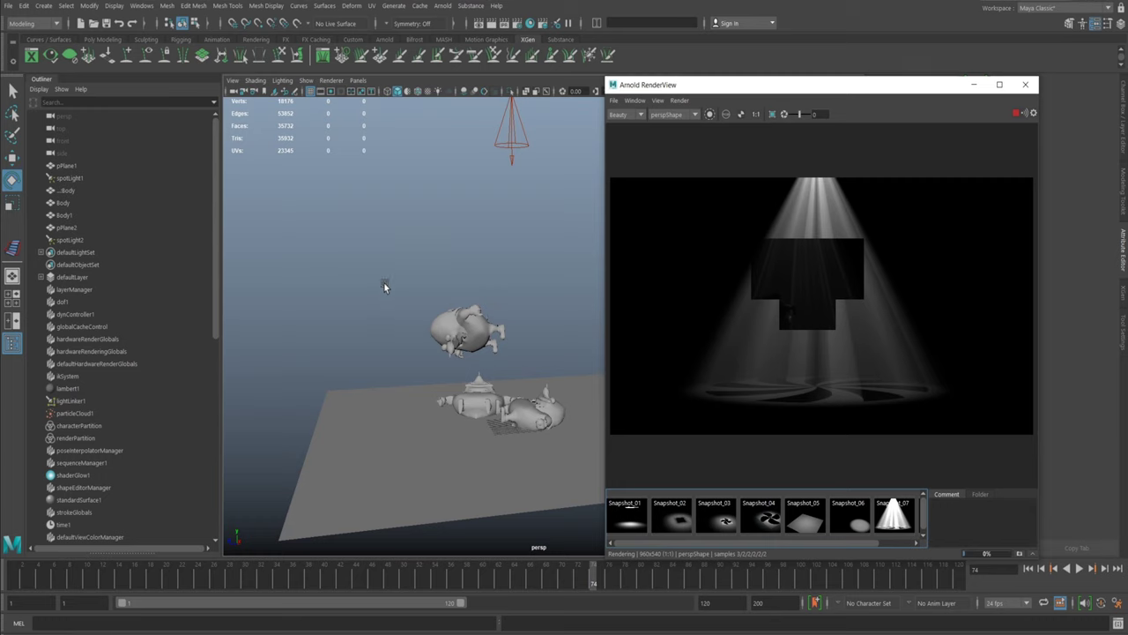
pyautogui.click(679, 102)
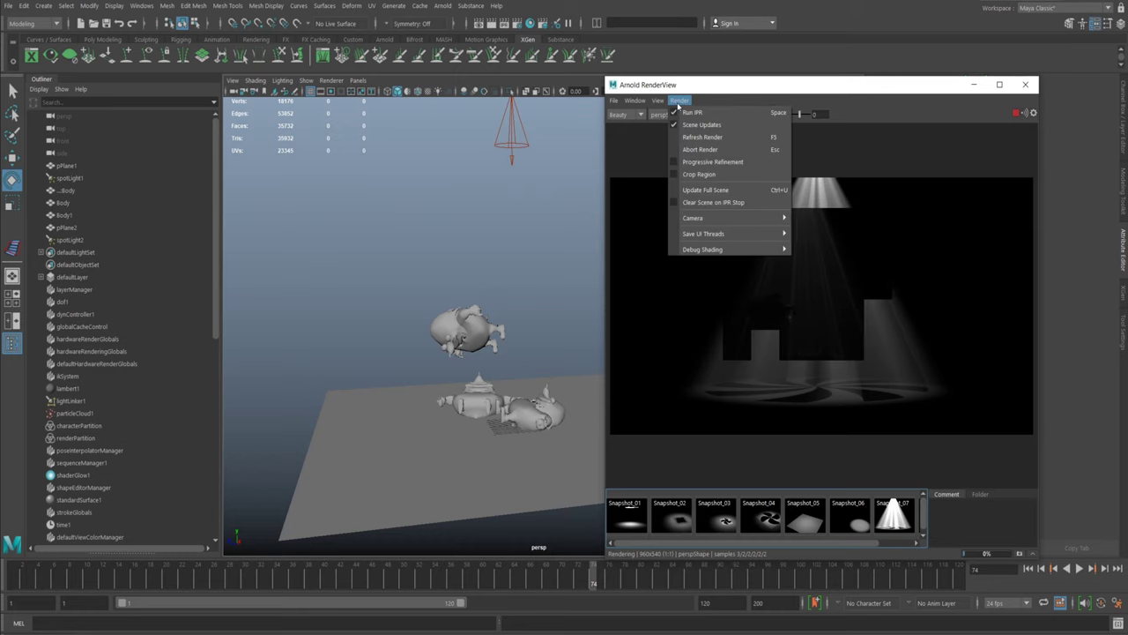
pyautogui.click(358, 312)
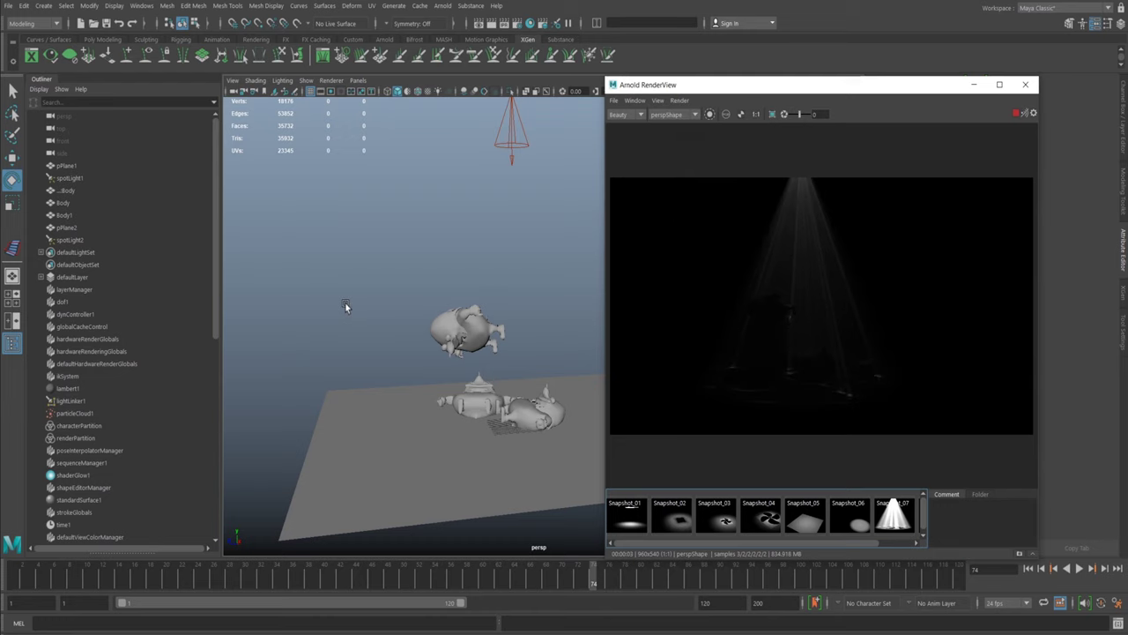
# Step: Play the animation from near the start to frame 63 and frame the falling character closely
pyautogui.keyDown('alt'); pyautogui.moveTo(345, 302); pyautogui.dragTo(390, 312); pyautogui.keyUp('alt')
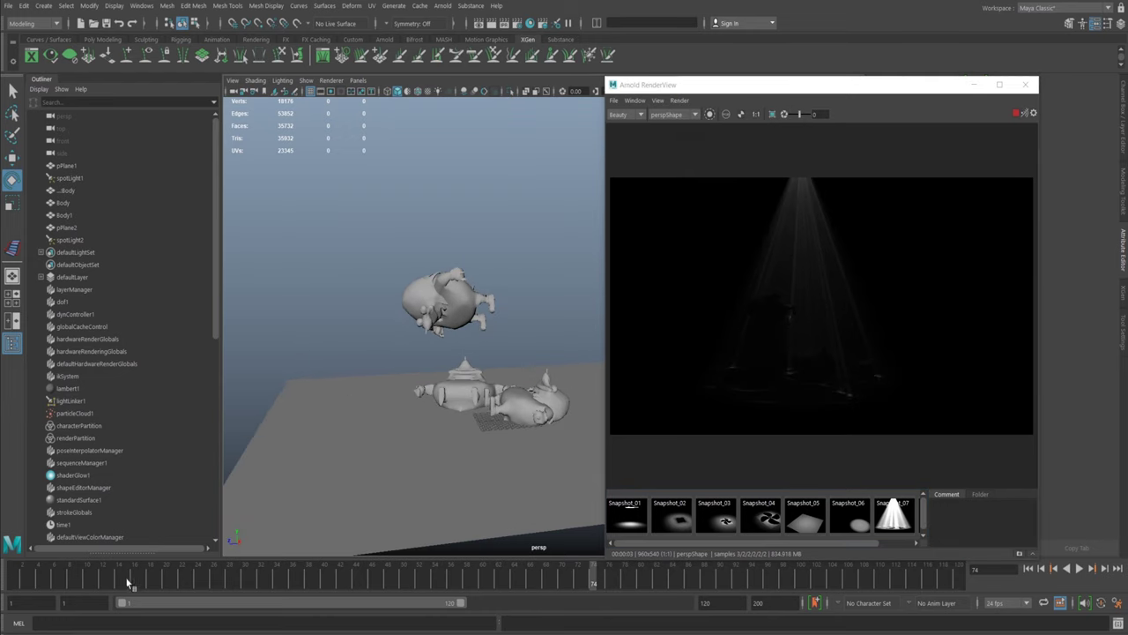
pyautogui.click(88, 577)
pyautogui.moveTo(134, 579); pyautogui.dragTo(182, 575)
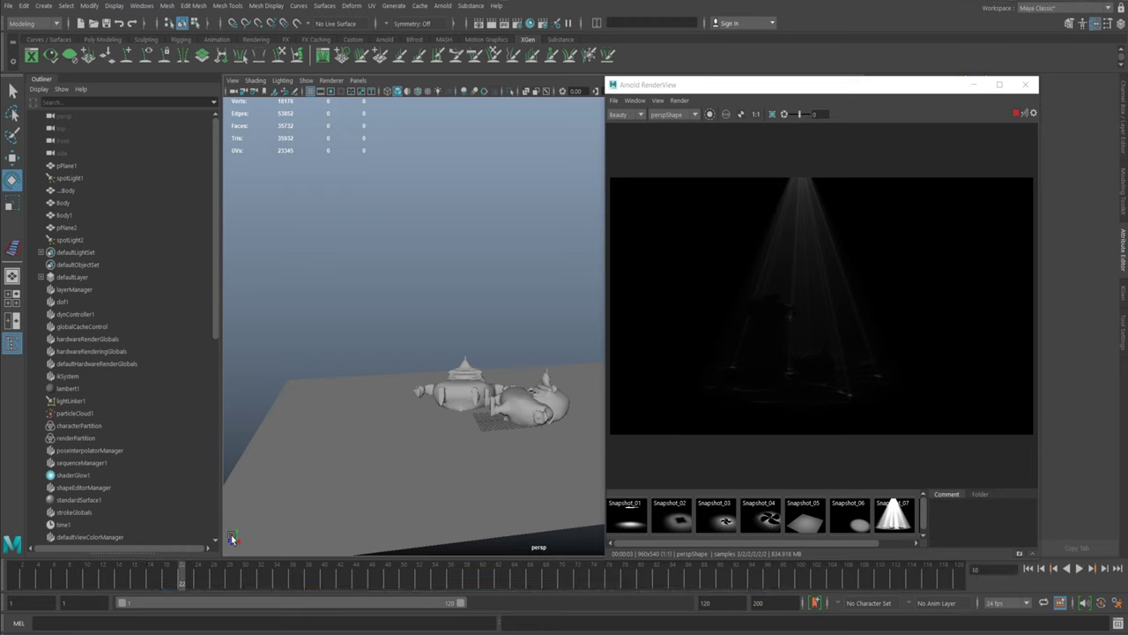
pyautogui.keyDown('alt'); pyautogui.moveTo(423, 296); pyautogui.dragTo(386, 387, button='middle'); pyautogui.keyUp('alt')
pyautogui.keyDown('alt'); pyautogui.moveTo(387, 387); pyautogui.dragTo(420, 327); pyautogui.keyUp('alt')
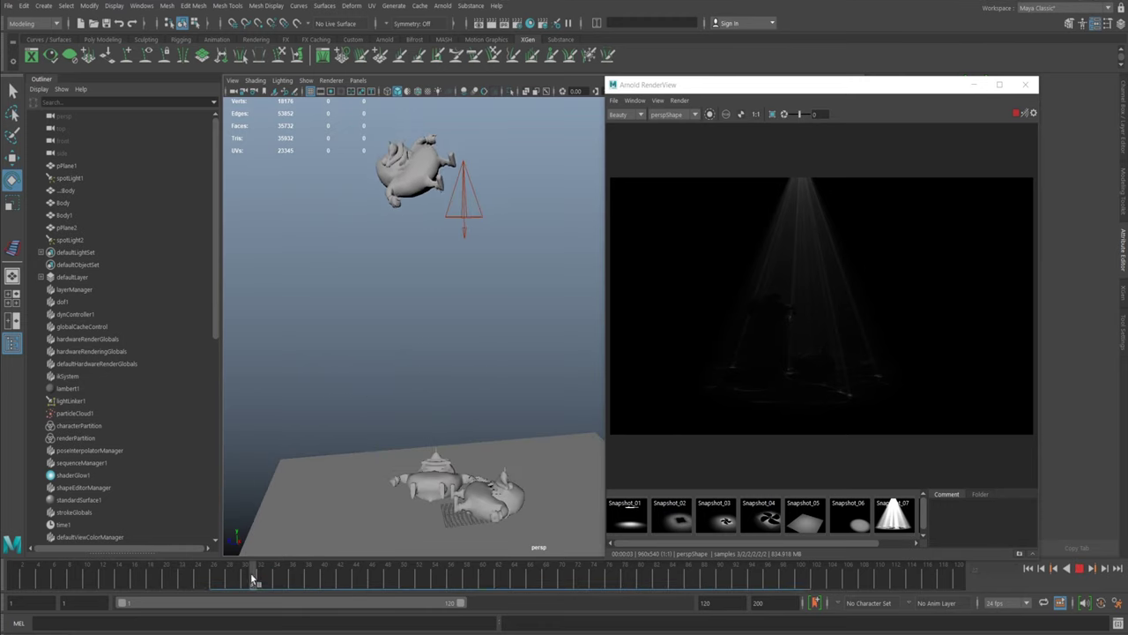
pyautogui.keyDown('alt'); pyautogui.moveTo(272, 402); pyautogui.dragTo(375, 331, button='middle'); pyautogui.keyUp('alt')
pyautogui.keyDown('alt'); pyautogui.moveTo(375, 331); pyautogui.dragTo(504, 378, button='right'); pyautogui.keyUp('alt')
pyautogui.keyDown('alt'); pyautogui.moveTo(504, 377); pyautogui.dragTo(444, 382, button='middle'); pyautogui.keyUp('alt')
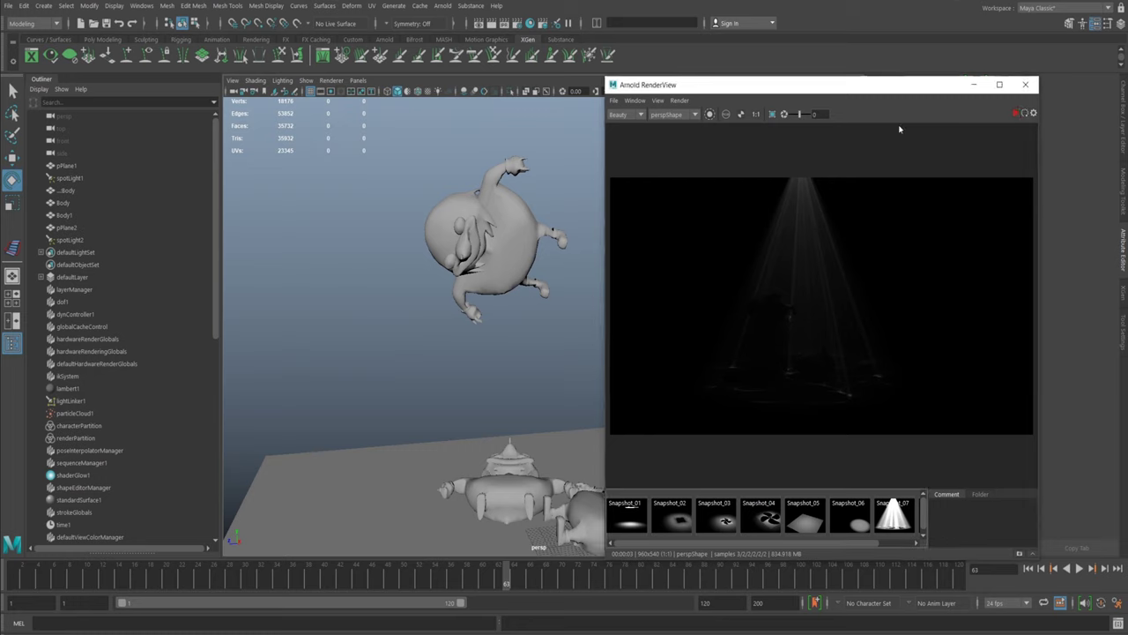
# Step: Refresh the Arnold render for the closer view of the falling character at frame 63
pyautogui.click(680, 101)
pyautogui.click(686, 139)
pyautogui.keyDown('alt'); pyautogui.moveTo(453, 281); pyautogui.dragTo(461, 290, button='middle'); pyautogui.keyUp('alt')
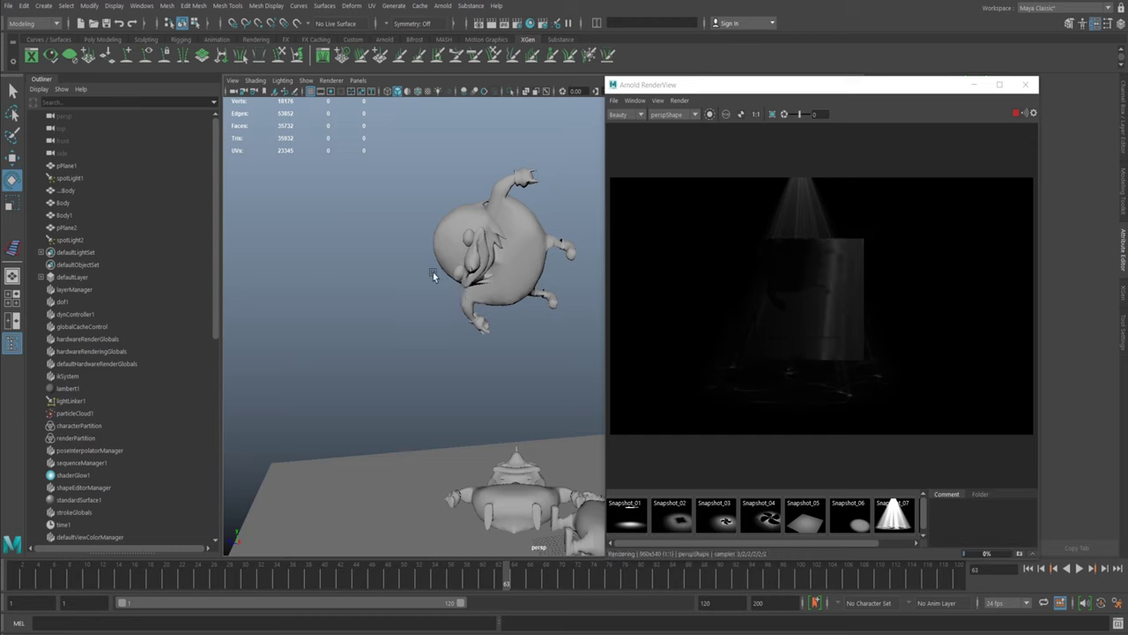
pyautogui.click(399, 299)
pyautogui.click(680, 100)
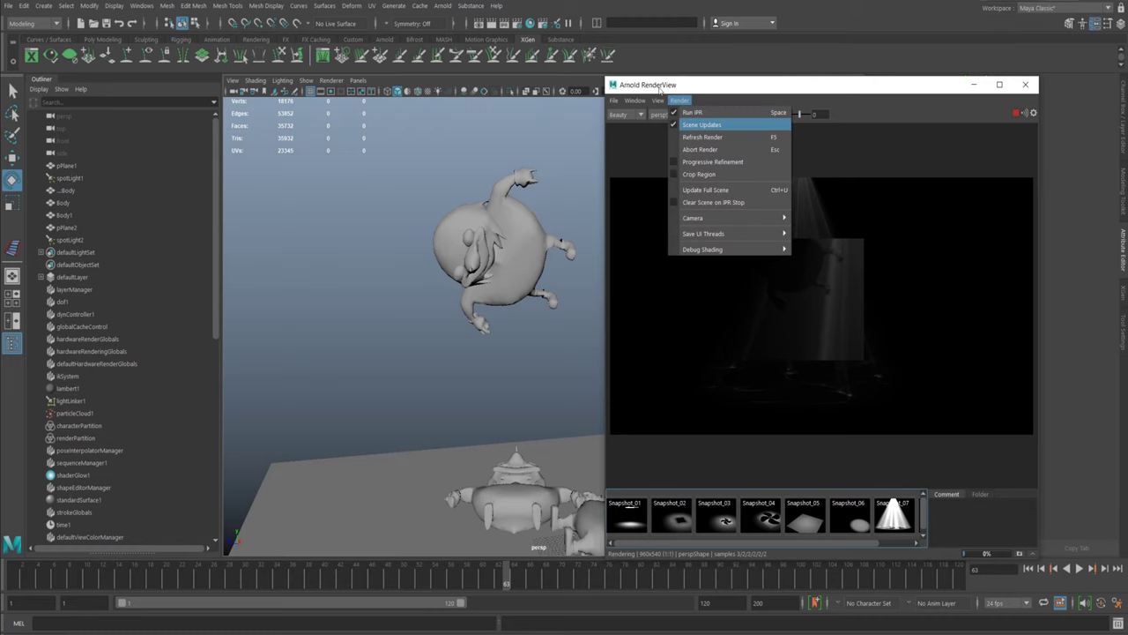
# Step: Display the masked 960 x 540 resolution gate around the falling character in the perspective view
pyautogui.keyDown('alt'); pyautogui.moveTo(351, 108); pyautogui.dragTo(343, 123); pyautogui.keyUp('alt')
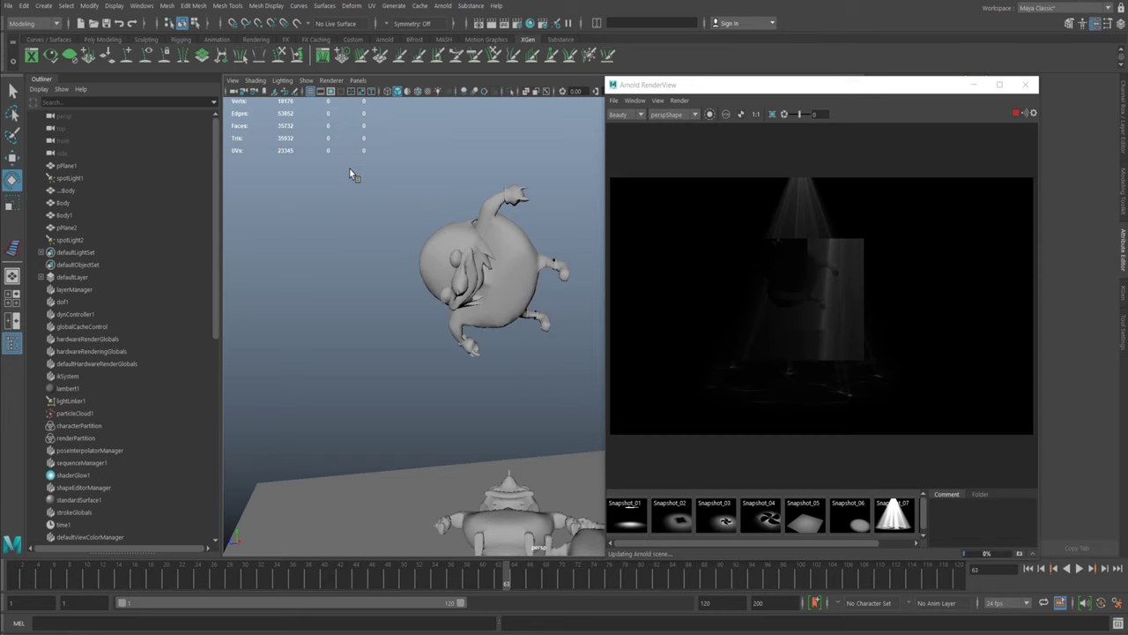
pyautogui.click(342, 91)
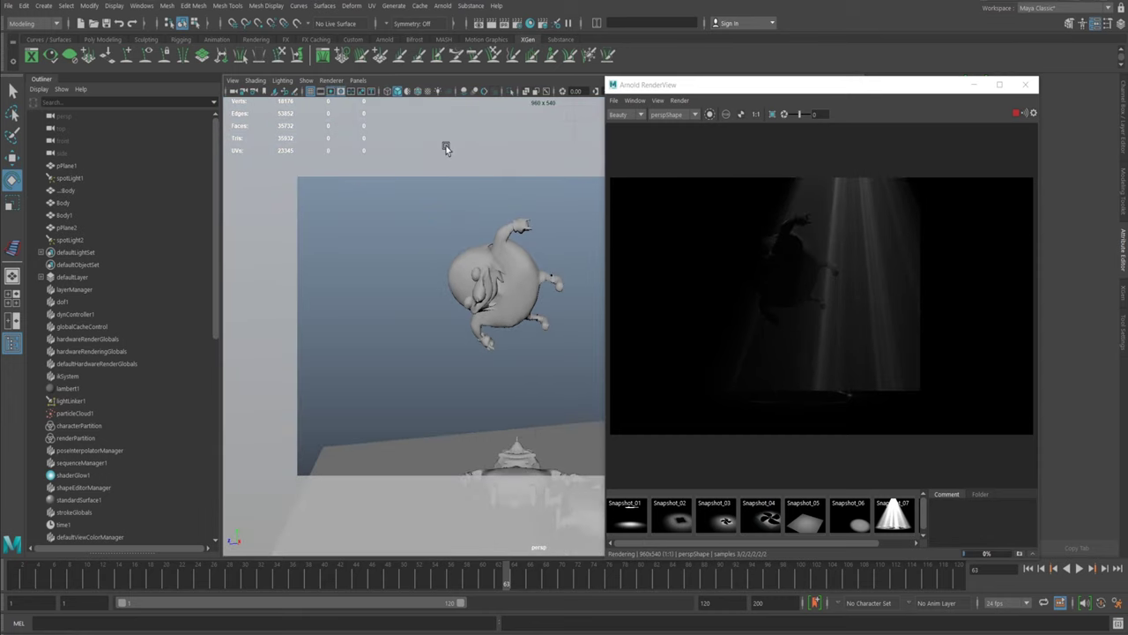
# Step: Go to frame 58, frame the falling character more closely, and update the full scene in the Arnold render
pyautogui.click(468, 580)
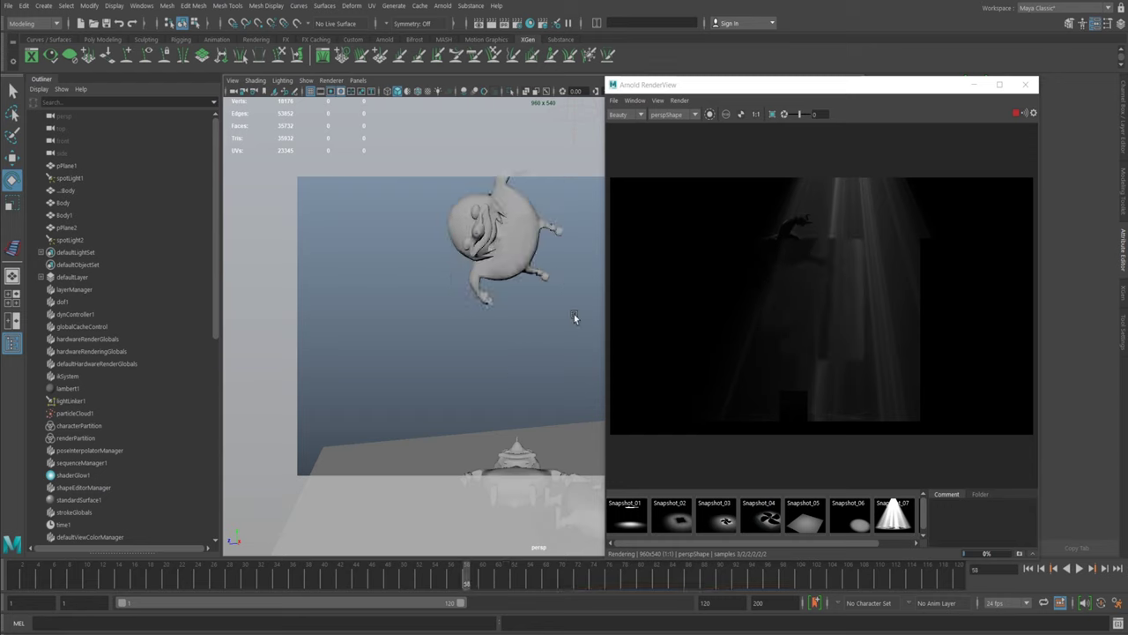
pyautogui.keyDown('alt'); pyautogui.moveTo(574, 318); pyautogui.dragTo(455, 305); pyautogui.keyUp('alt')
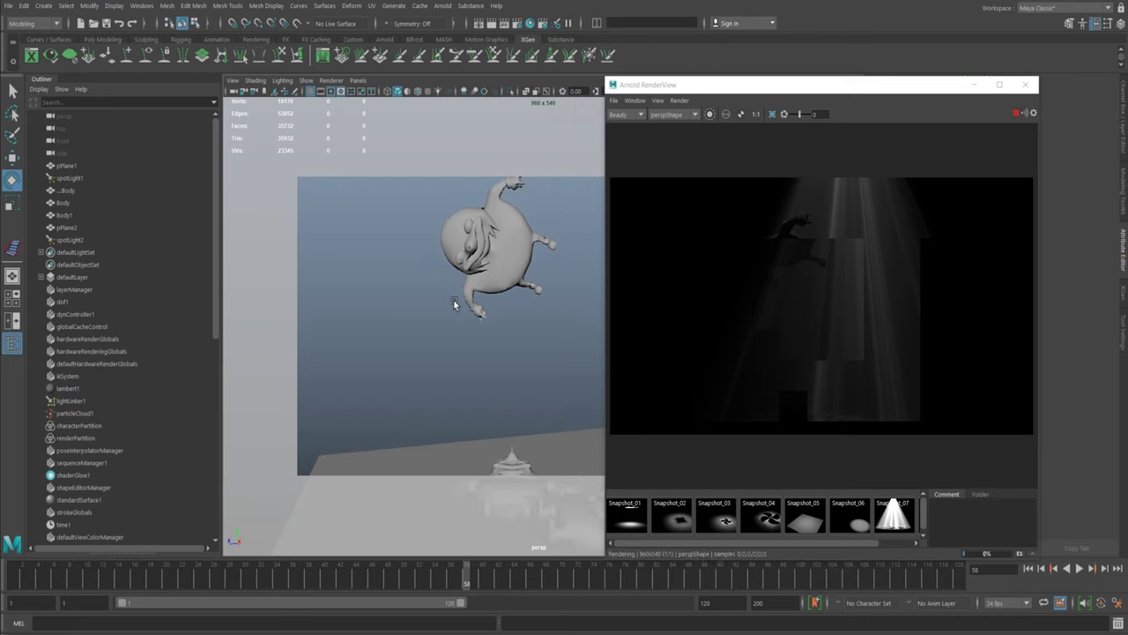
pyautogui.keyDown('alt'); pyautogui.moveTo(455, 305); pyautogui.dragTo(433, 279); pyautogui.keyUp('alt')
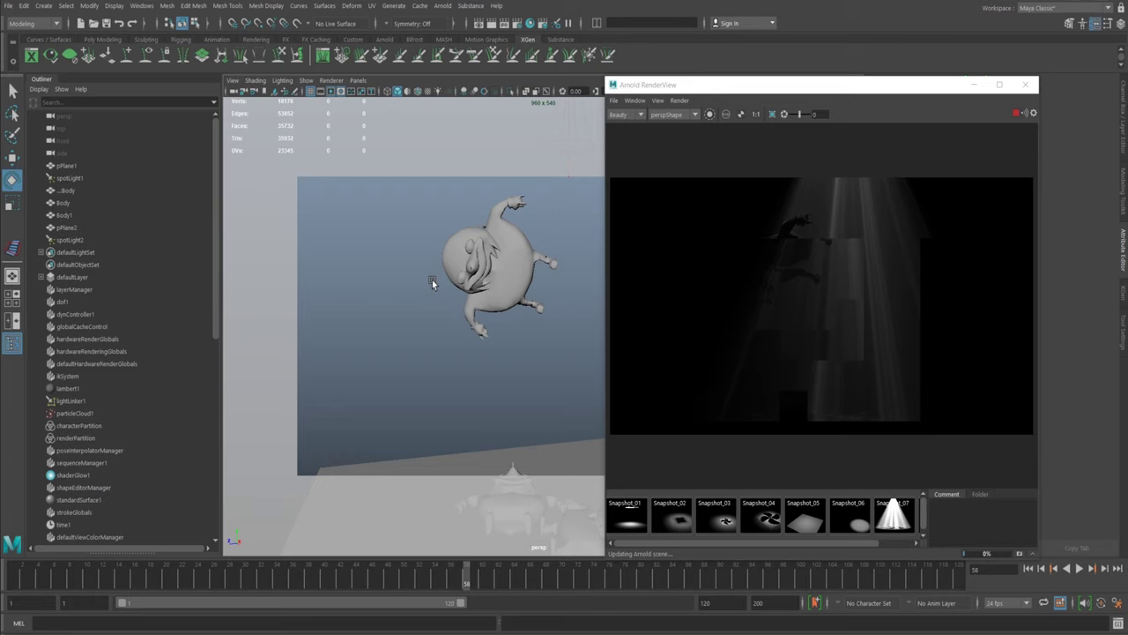
pyautogui.keyDown('alt'); pyautogui.moveTo(432, 279); pyautogui.dragTo(542, 346); pyautogui.keyUp('alt')
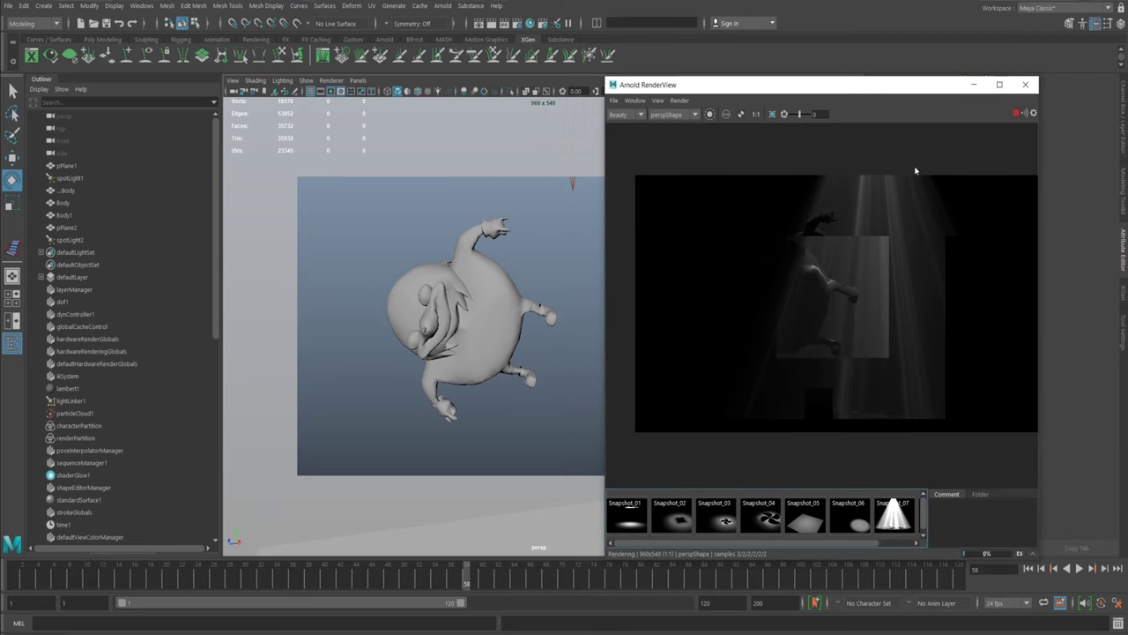
pyautogui.click(680, 101)
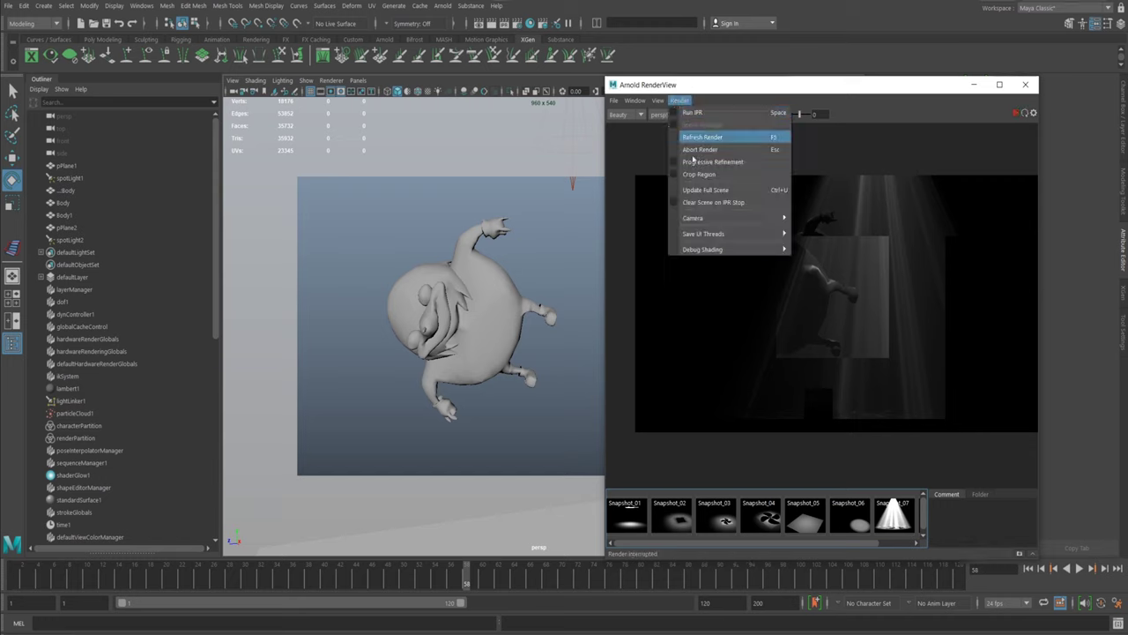
pyautogui.click(698, 190)
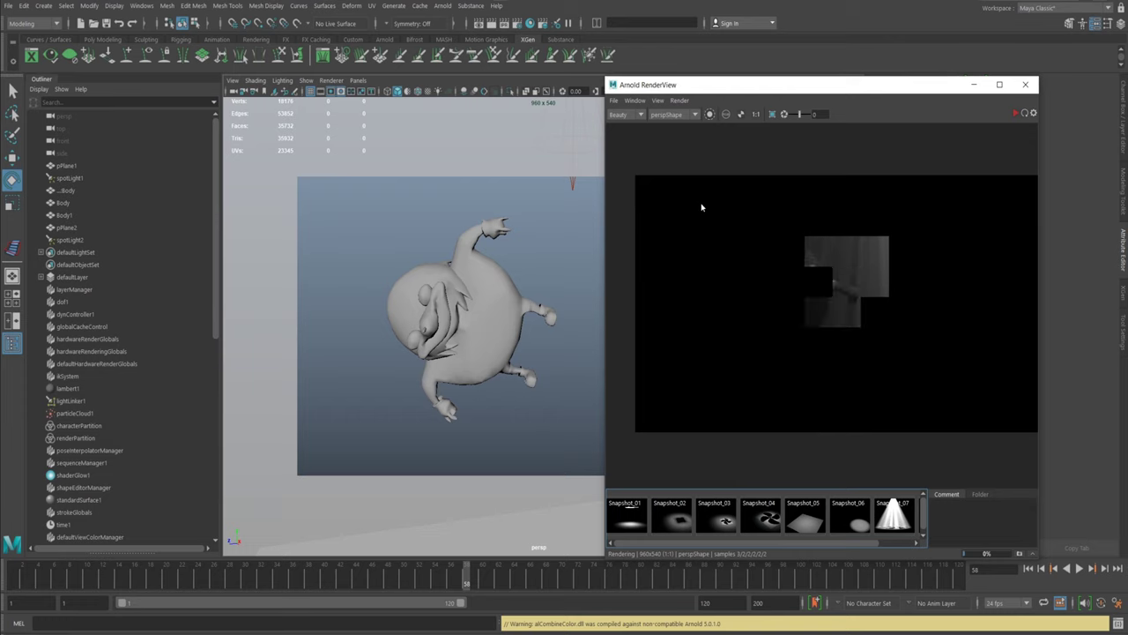
# Step: Go to frame 79 and frame the character's head and upper body in close-up in the perspective view
pyautogui.keyDown('alt'); pyautogui.moveTo(425, 374); pyautogui.dragTo(424, 335, button='middle'); pyautogui.keyUp('alt')
pyautogui.keyDown('alt'); pyautogui.moveTo(424, 335); pyautogui.dragTo(355, 346, button='right'); pyautogui.keyUp('alt')
pyautogui.keyDown('alt'); pyautogui.moveTo(469, 377); pyautogui.dragTo(427, 321, button='middle'); pyautogui.keyUp('alt')
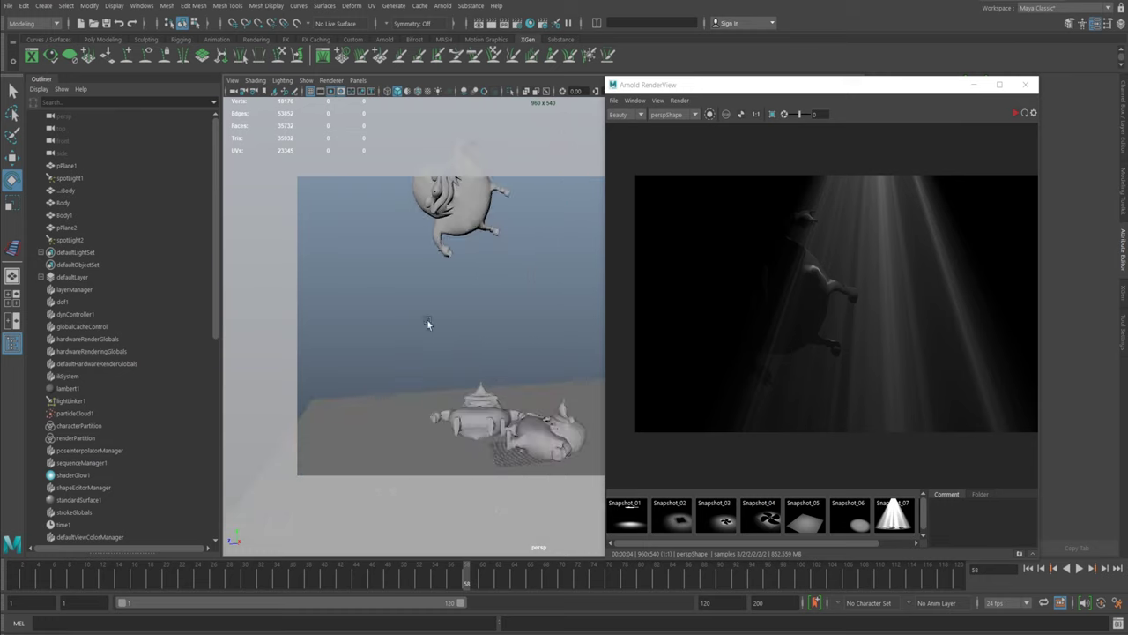
pyautogui.moveTo(469, 582); pyautogui.dragTo(633, 581)
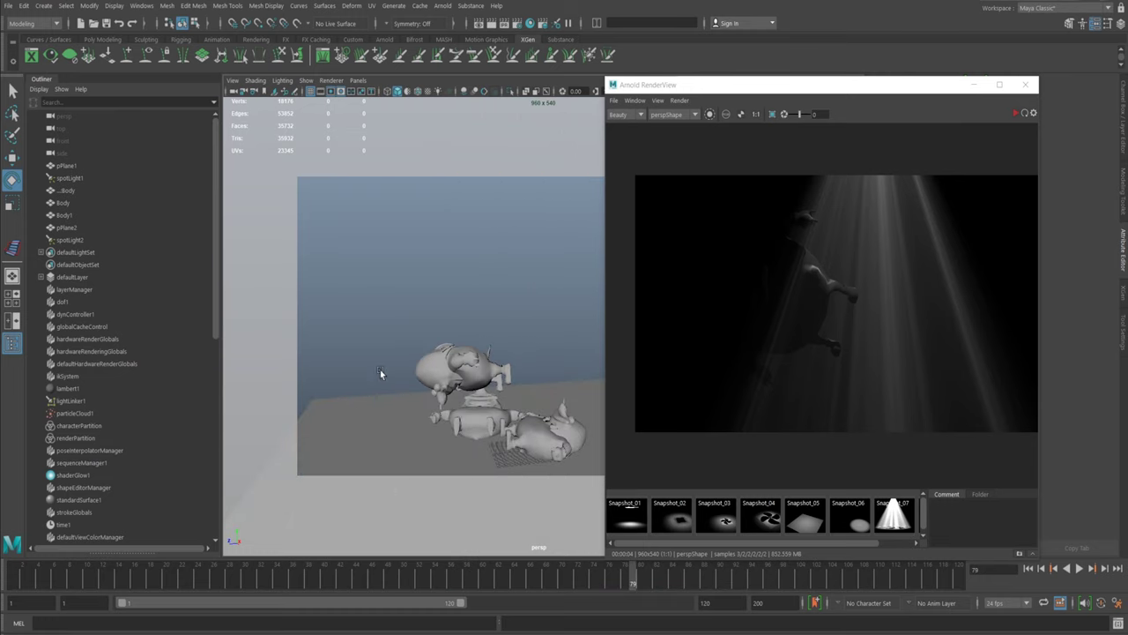
pyautogui.keyDown('alt'); pyautogui.moveTo(380, 369); pyautogui.dragTo(426, 321, button='middle'); pyautogui.keyUp('alt')
pyautogui.keyDown('alt'); pyautogui.moveTo(414, 335); pyautogui.dragTo(484, 388, button='right'); pyautogui.keyUp('alt')
pyautogui.keyDown('alt'); pyautogui.moveTo(484, 385); pyautogui.dragTo(441, 342); pyautogui.keyUp('alt')
pyautogui.keyDown('alt'); pyautogui.moveTo(441, 342); pyautogui.dragTo(514, 424, button='middle'); pyautogui.keyUp('alt')
pyautogui.keyDown('alt'); pyautogui.moveTo(514, 423); pyautogui.dragTo(482, 389); pyautogui.keyUp('alt')
pyautogui.keyDown('alt'); pyautogui.moveTo(478, 405); pyautogui.dragTo(521, 411, button='right'); pyautogui.keyUp('alt')
pyautogui.keyDown('alt'); pyautogui.moveTo(521, 411); pyautogui.dragTo(553, 410); pyautogui.keyUp('alt')
# Step: Update the full scene to render the close-up at frame 79 and maximize the Arnold RenderView
pyautogui.click(1015, 113)
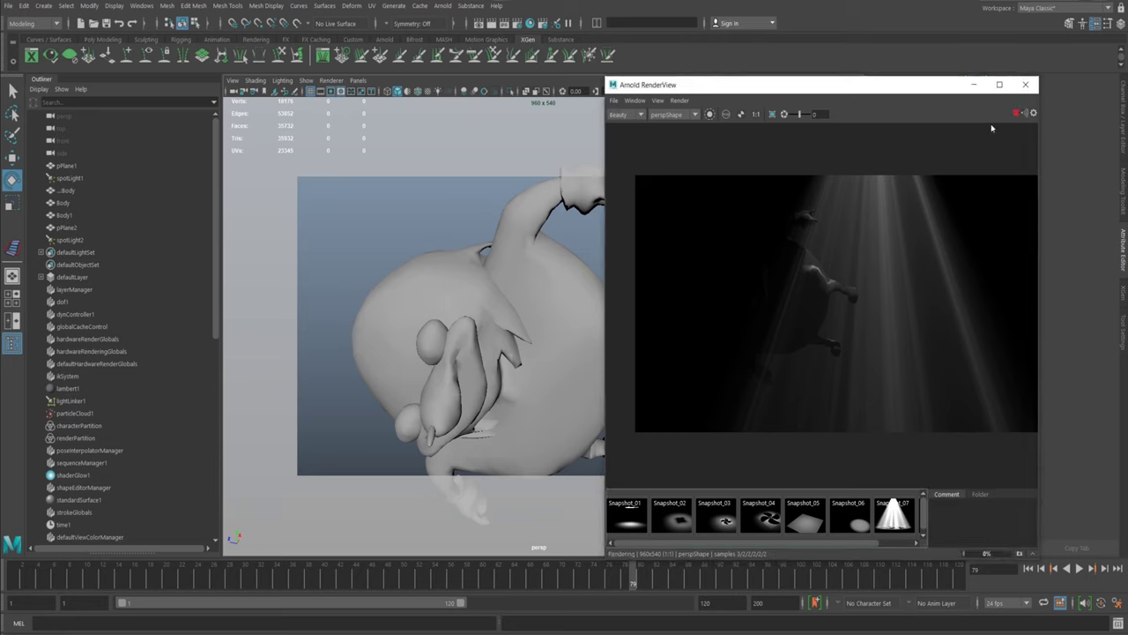
pyautogui.click(1014, 112)
pyautogui.click(679, 99)
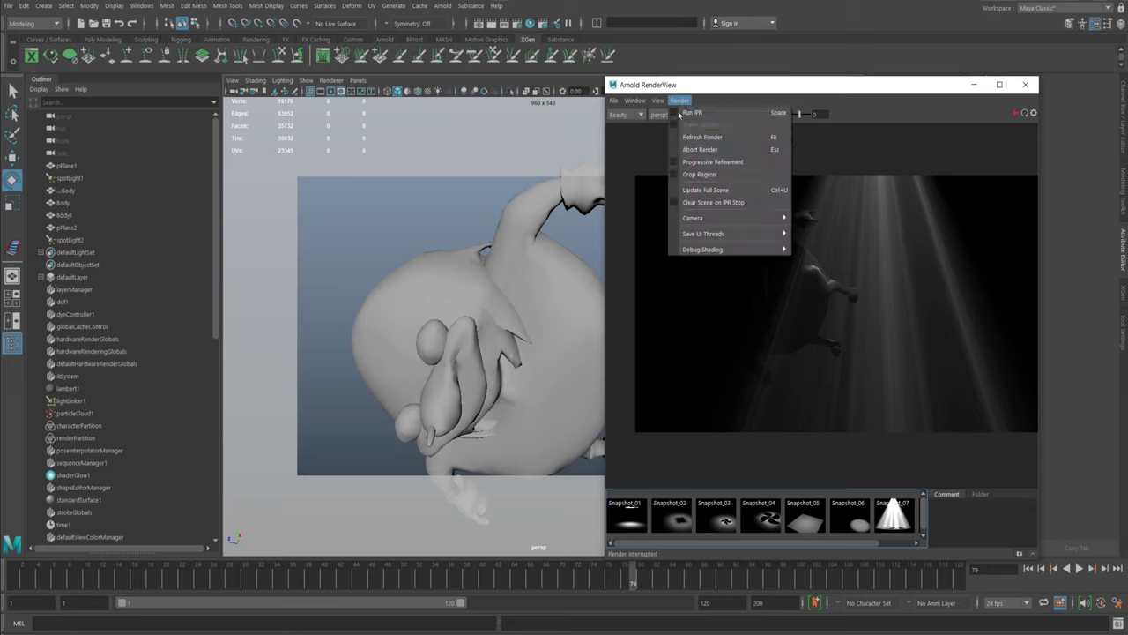
pyautogui.click(697, 196)
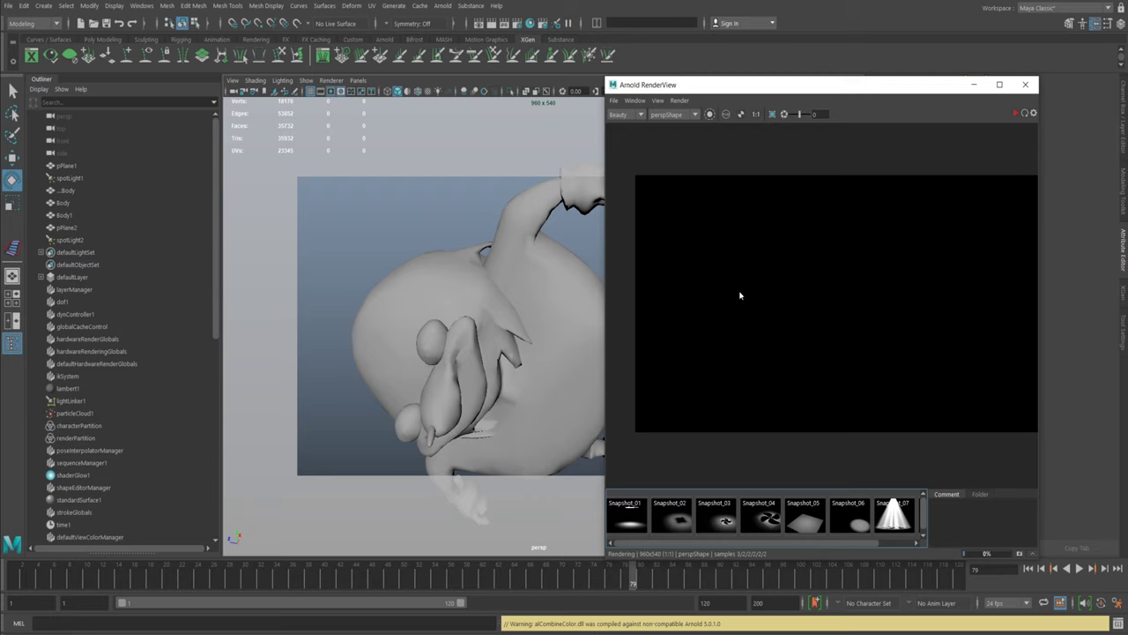
pyautogui.doubleClick(736, 85)
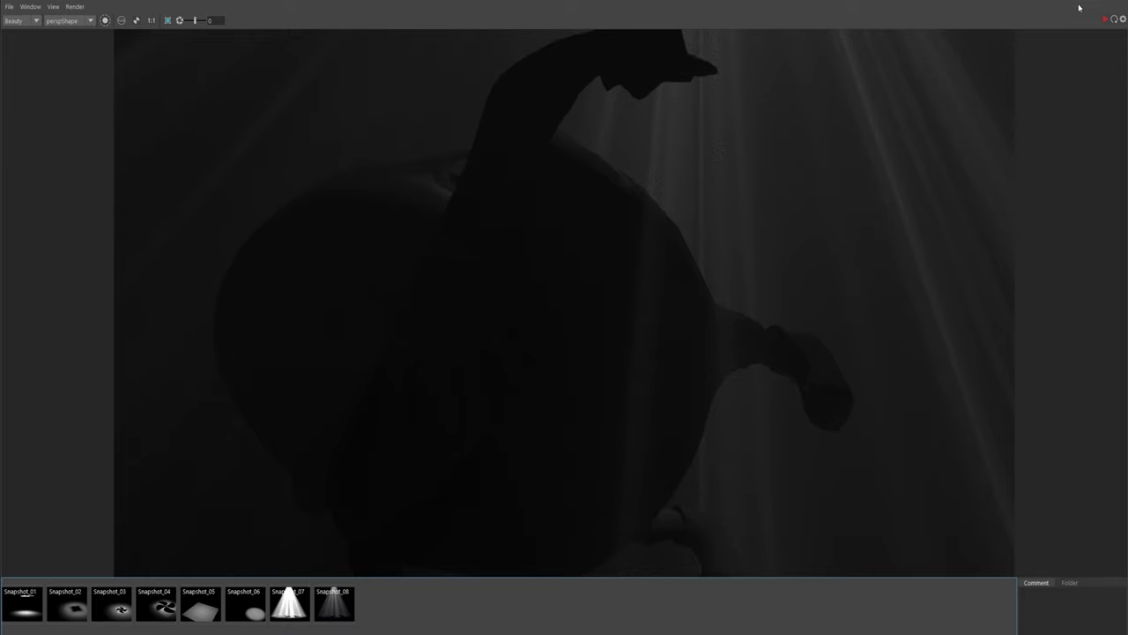
# Step: Restore the smaller render window and enable Denoise Beauty AOV for the OptiX denoiser in the Render Settings
pyautogui.moveTo(791, 2); pyautogui.dragTo(790, 136)
pyautogui.click(92, 6)
pyautogui.click(148, 7)
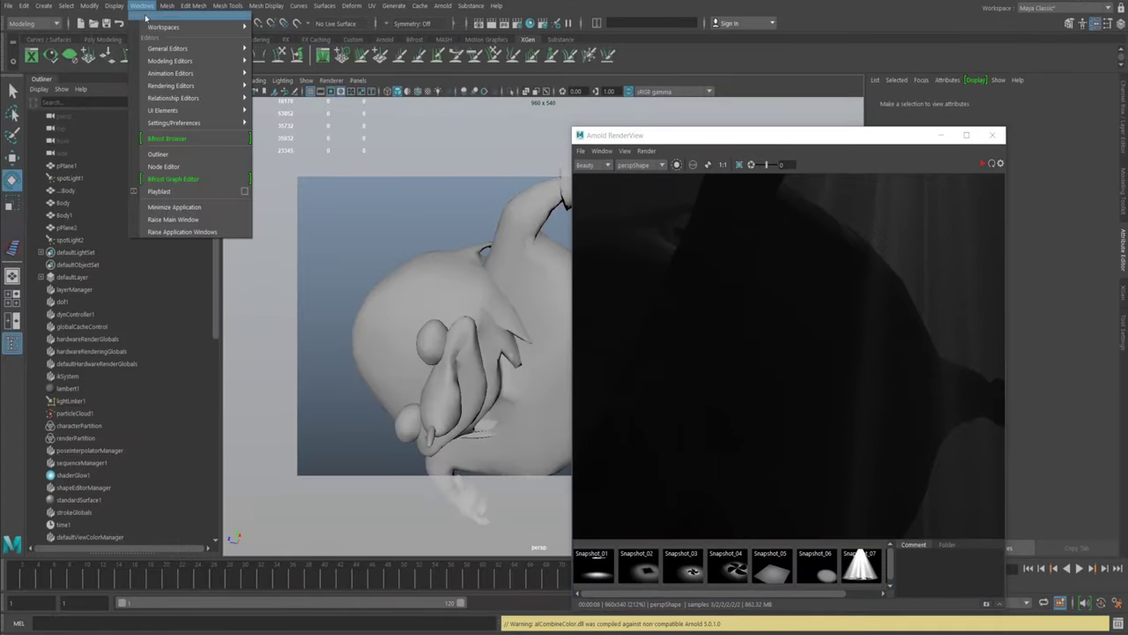
pyautogui.moveTo(175, 86)
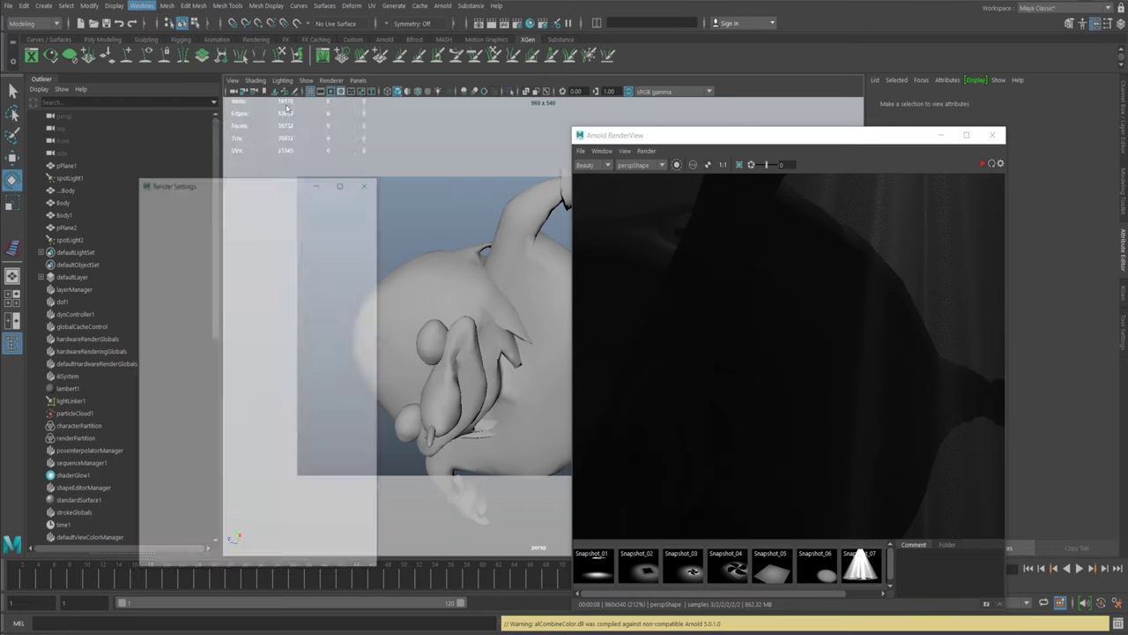
pyautogui.click(299, 165)
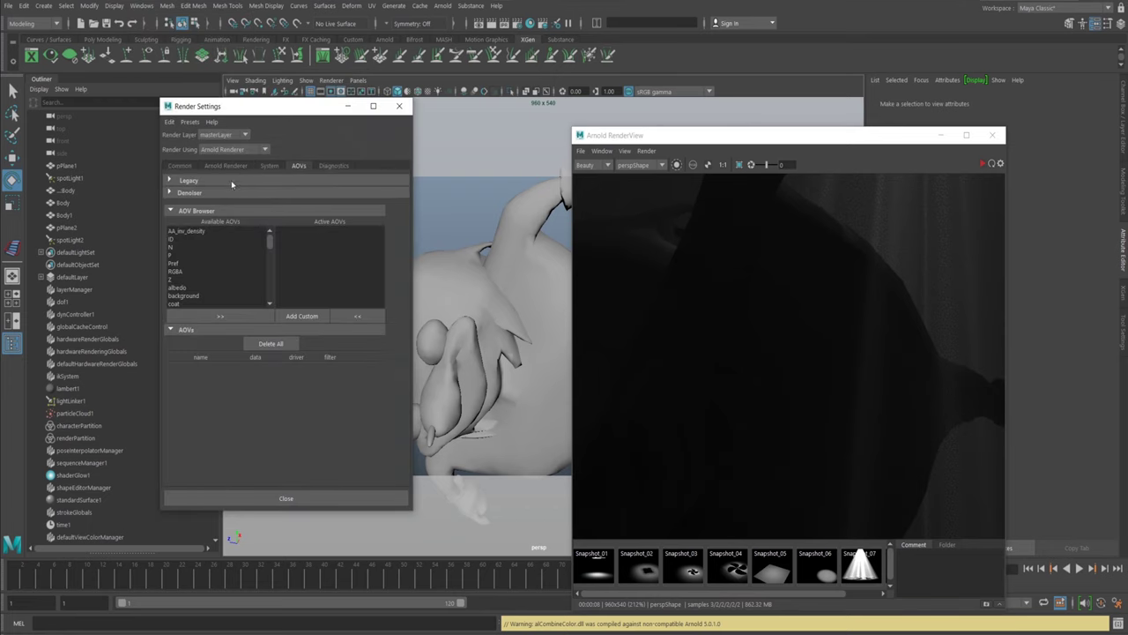
pyautogui.scroll(-3, 275, 254)
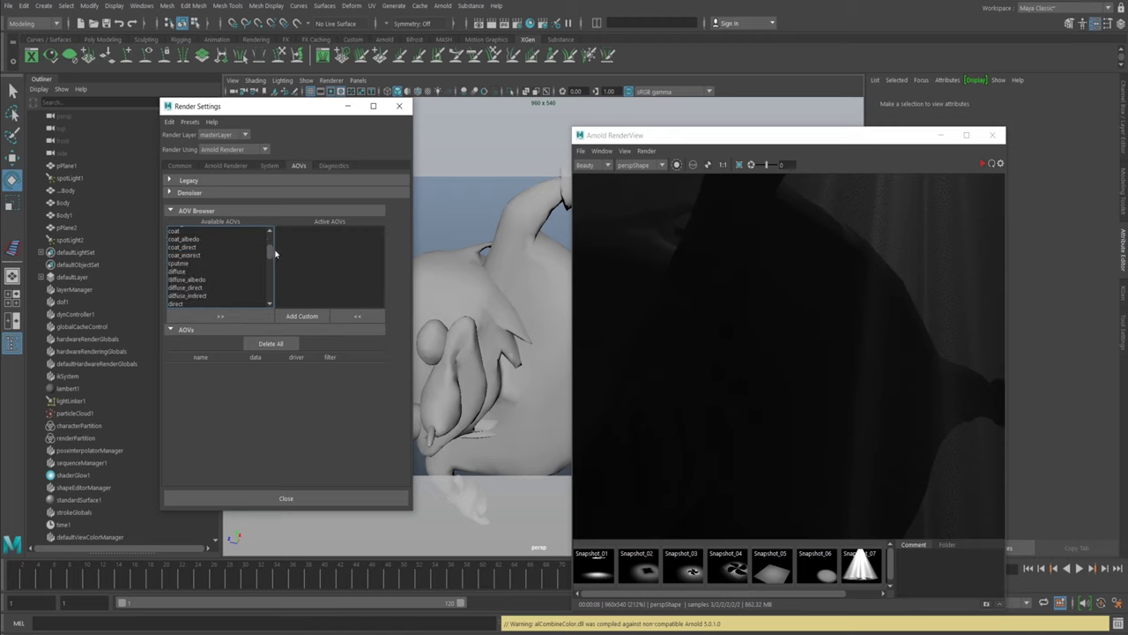
pyautogui.click(189, 192)
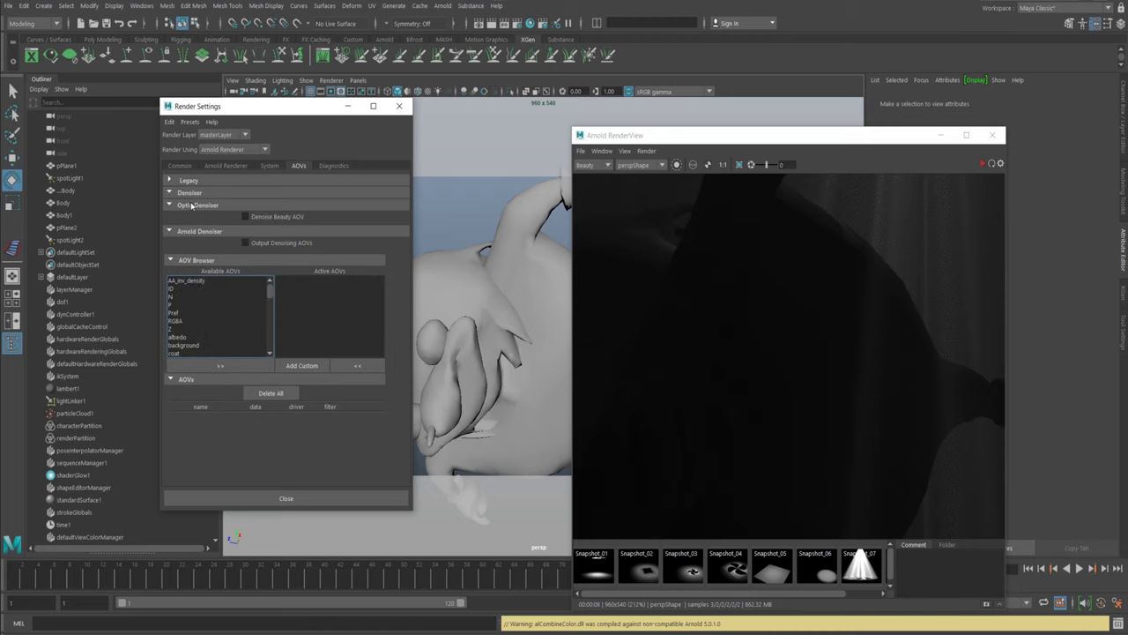
pyautogui.click(246, 216)
pyautogui.moveTo(266, 107); pyautogui.dragTo(228, 90)
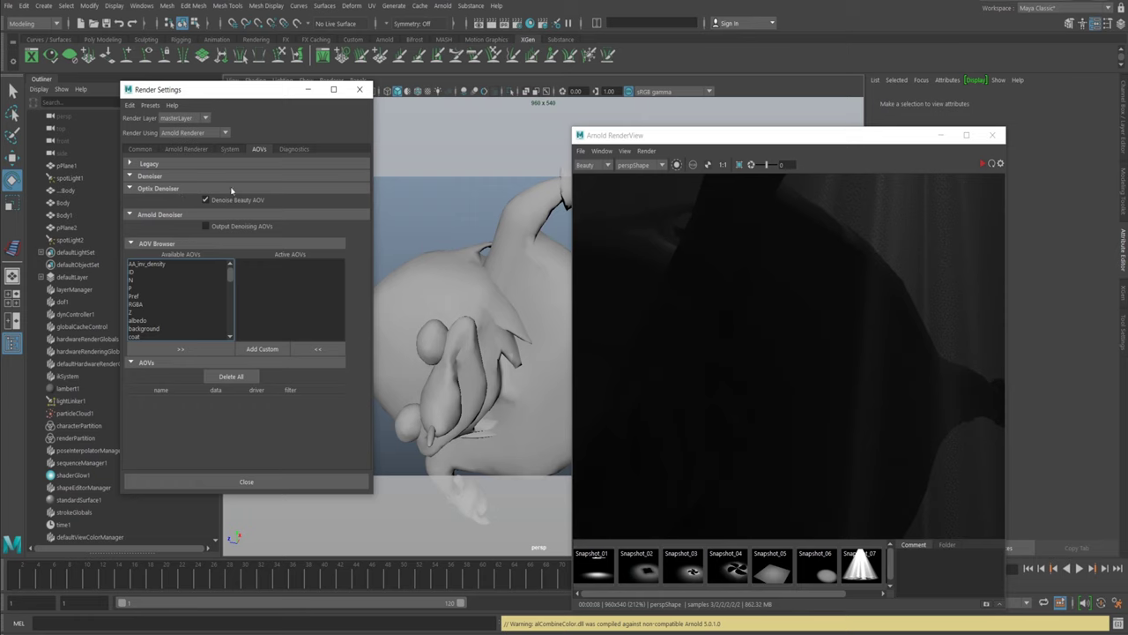
# Step: Set the Camera (AA) samples to 3 in the Arnold Renderer sampling settings
pyautogui.click(179, 149)
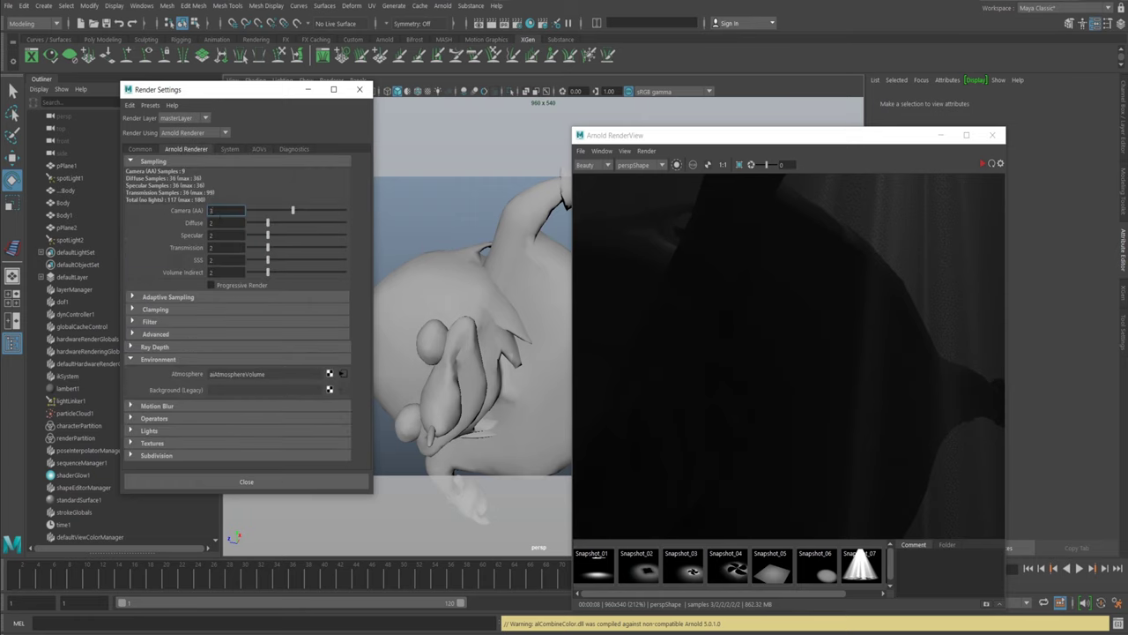
pyautogui.write('3')
pyautogui.press('Return')
# Step: Maximize the Arnold RenderView and update the full scene to render it with the beauty denoiser enabled
pyautogui.doubleClick(723, 136)
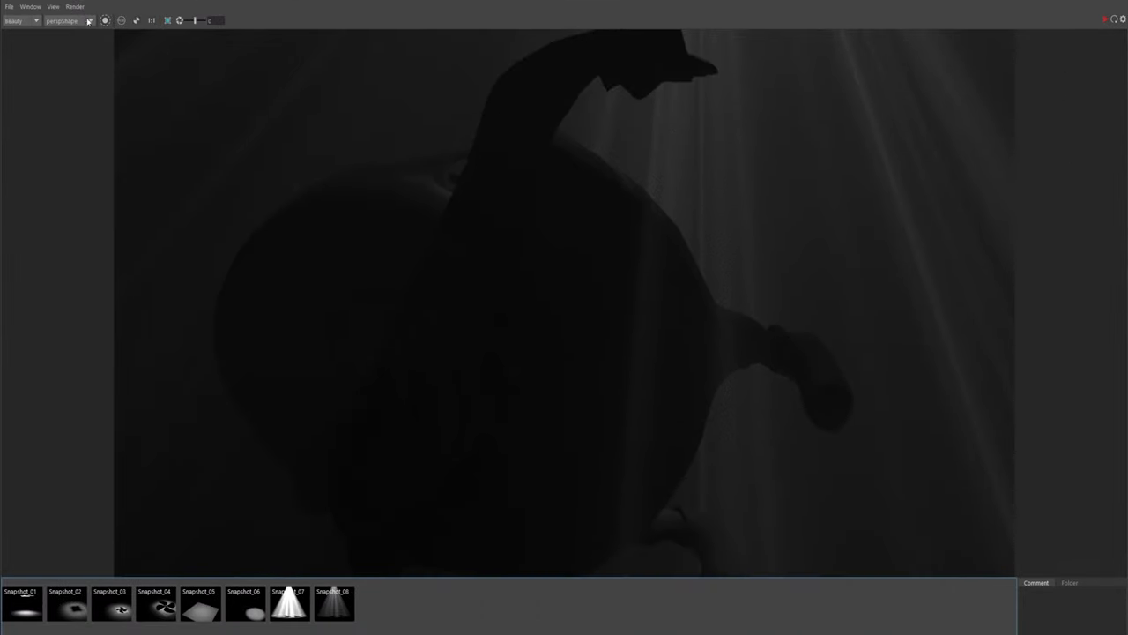
pyautogui.click(71, 10)
pyautogui.click(92, 95)
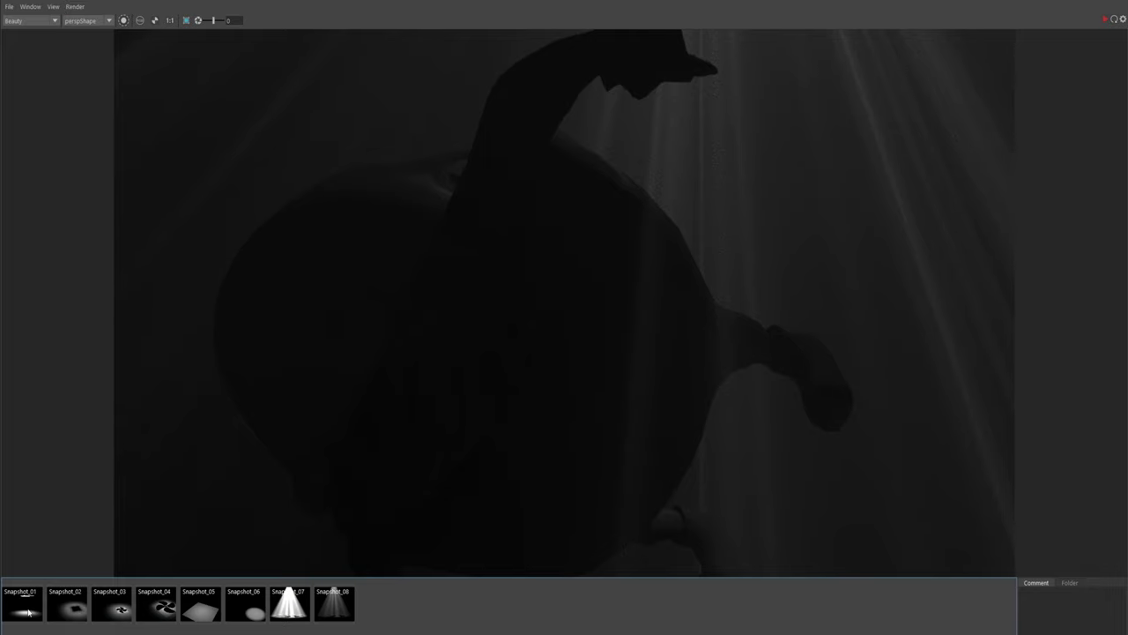
pyautogui.click(75, 6)
pyautogui.click(3, 44)
# Step: Compare the RGBA_denoise output with the Beauty output, ending on RGBA_denoise
pyautogui.click(27, 21)
pyautogui.click(19, 39)
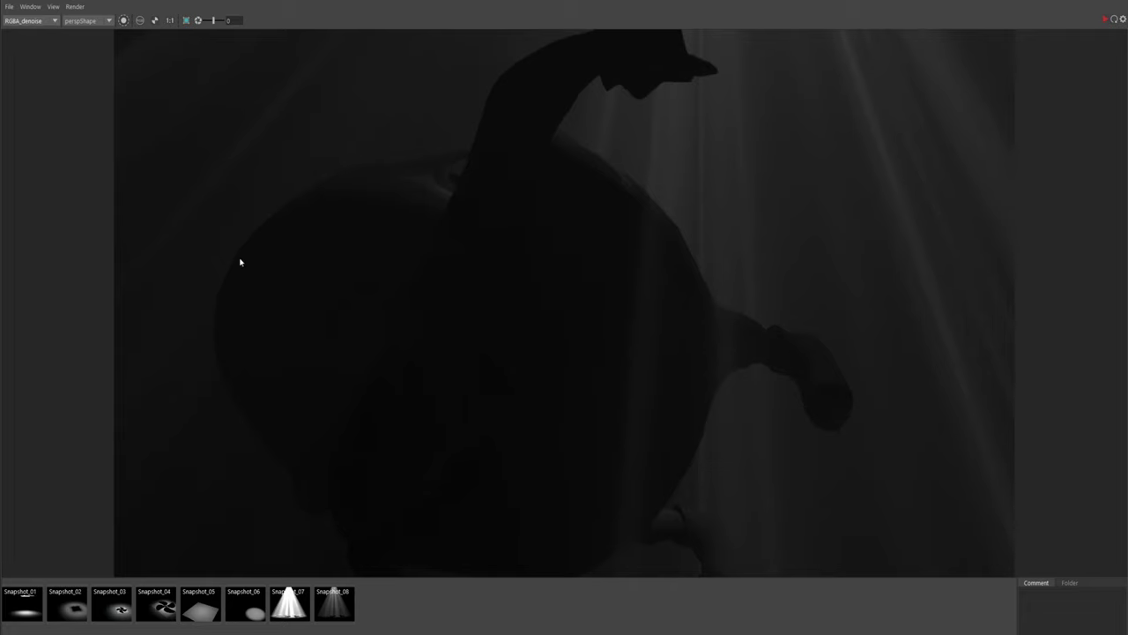
pyautogui.click(25, 21)
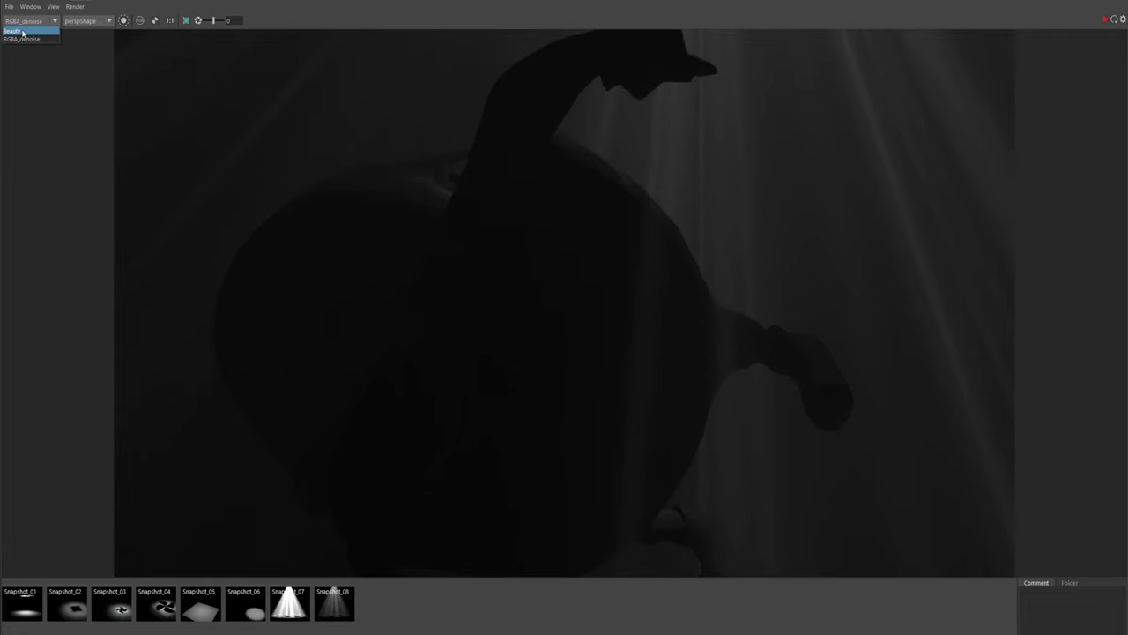
pyautogui.click(22, 31)
pyautogui.click(31, 21)
pyautogui.click(33, 38)
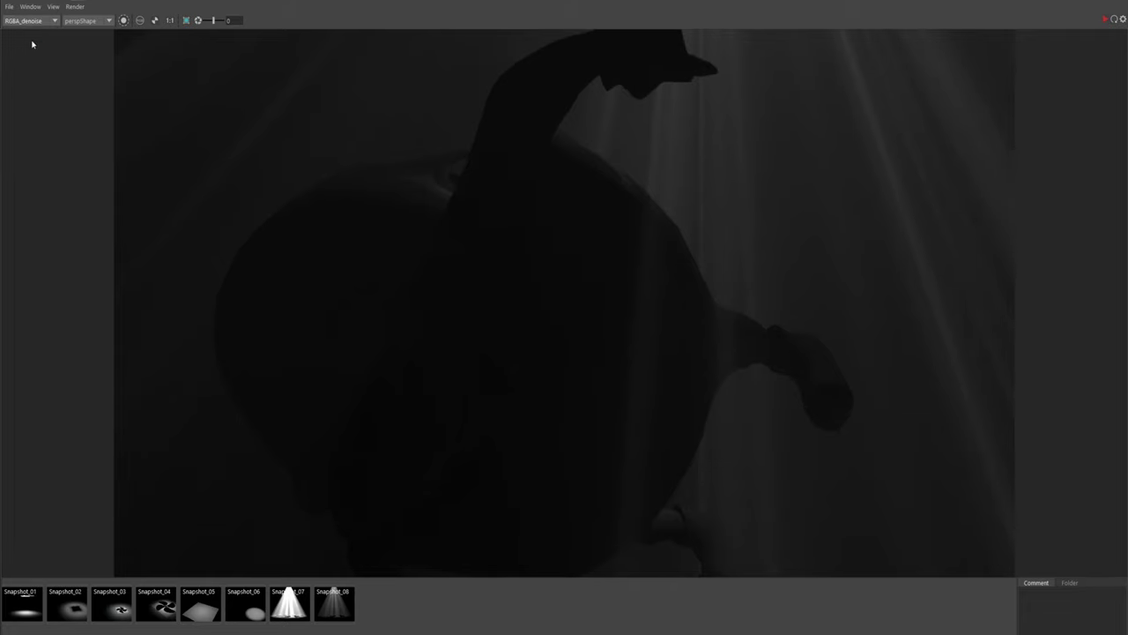